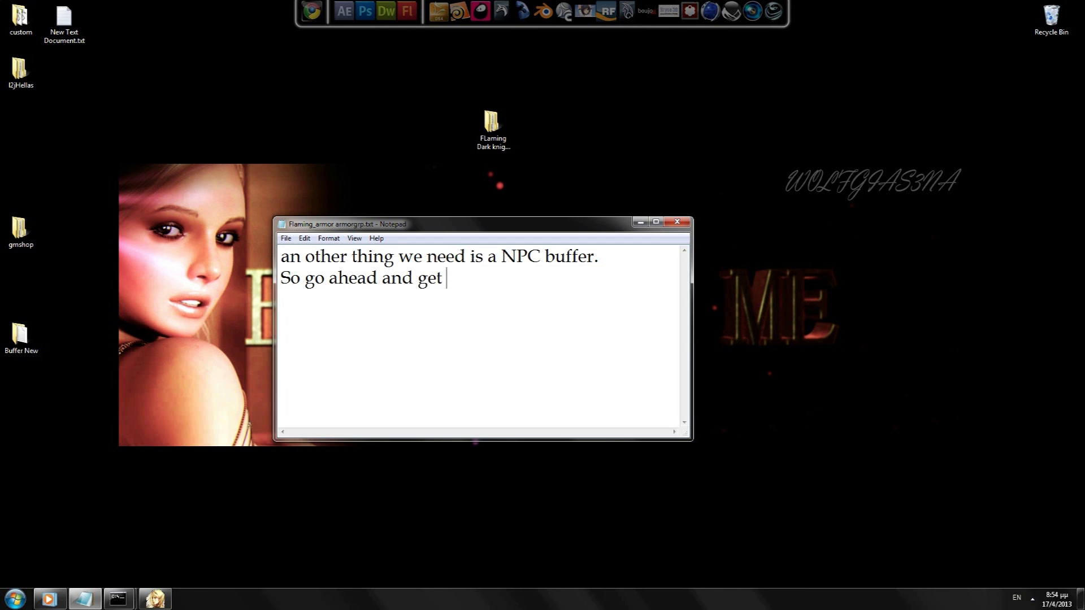
Step: Type the buffer notes 'get one good. No java buffer just a normal buffer' and 'i have one'
type("one good. ")
type("No java buffer")
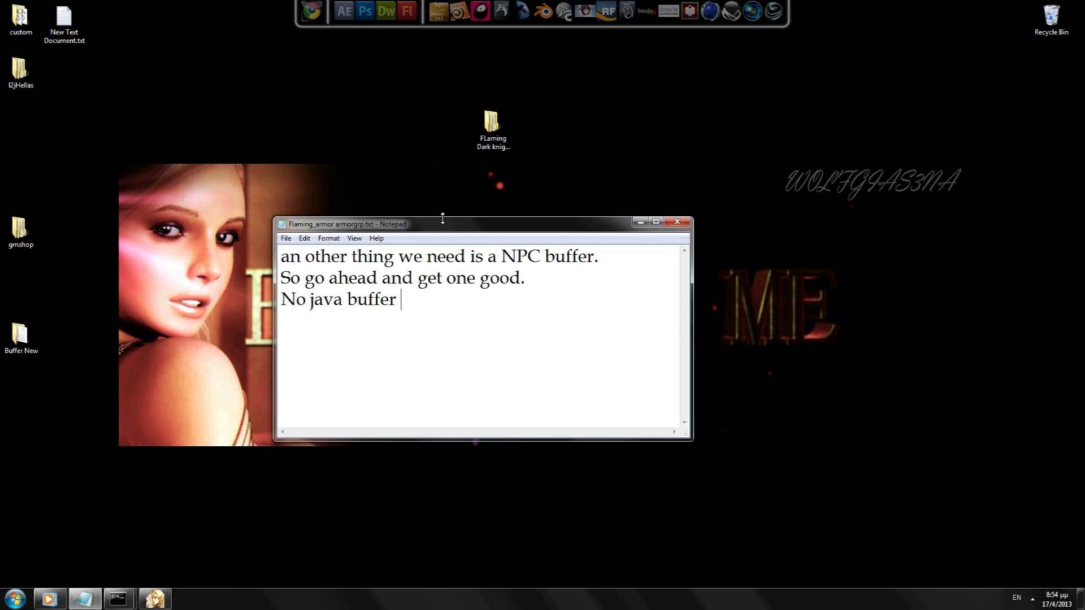
type("  just a normal ")
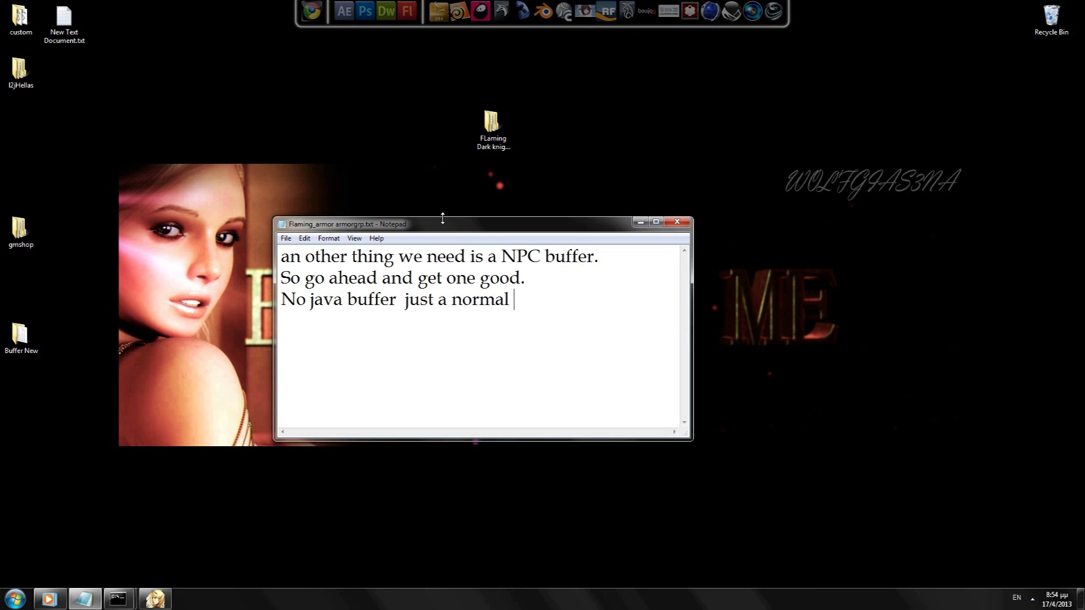
type("buffer with script")
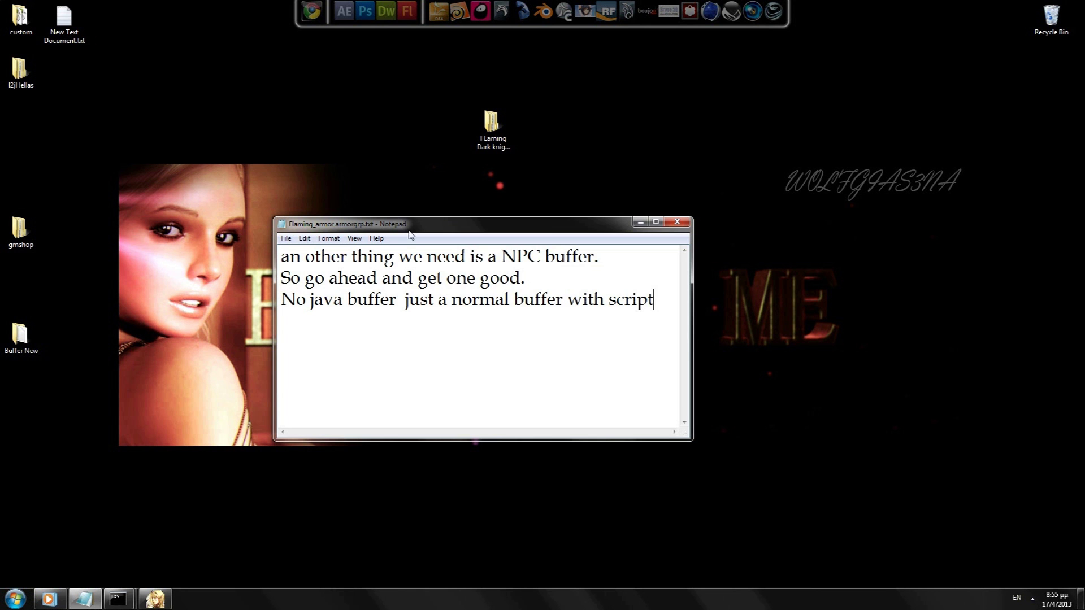
left_click_drag(409, 226, 839, 327)
type("i have one")
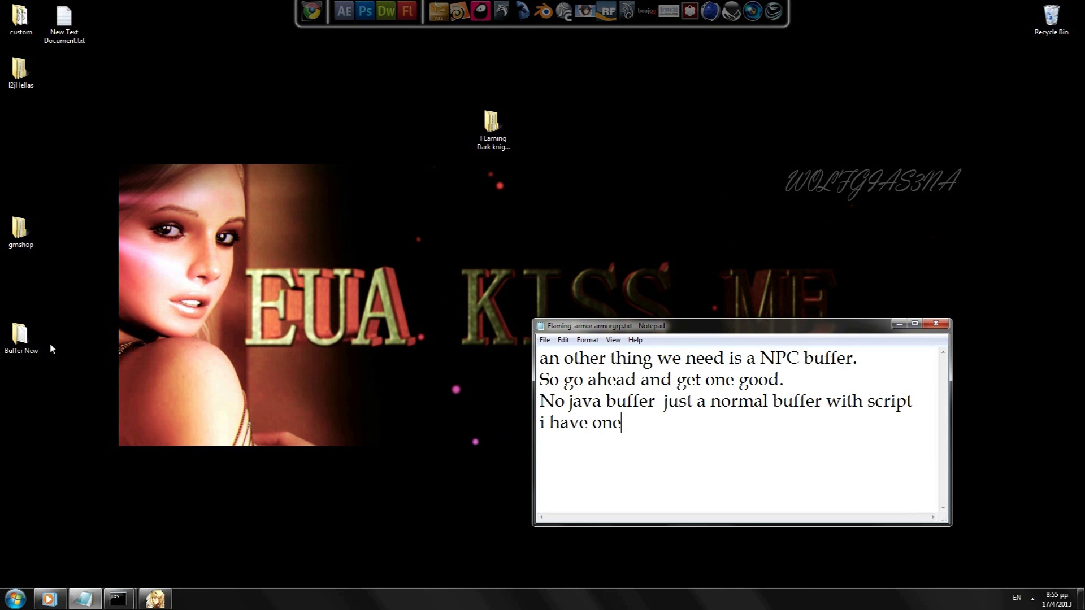
Step: Open the Buffer New desktop folder and position its window at the lower left
left_click_drag(25, 231, 325, 73)
double_click(20, 336)
left_click_drag(252, 150, 316, 478)
left_click_drag(674, 419, 393, 257)
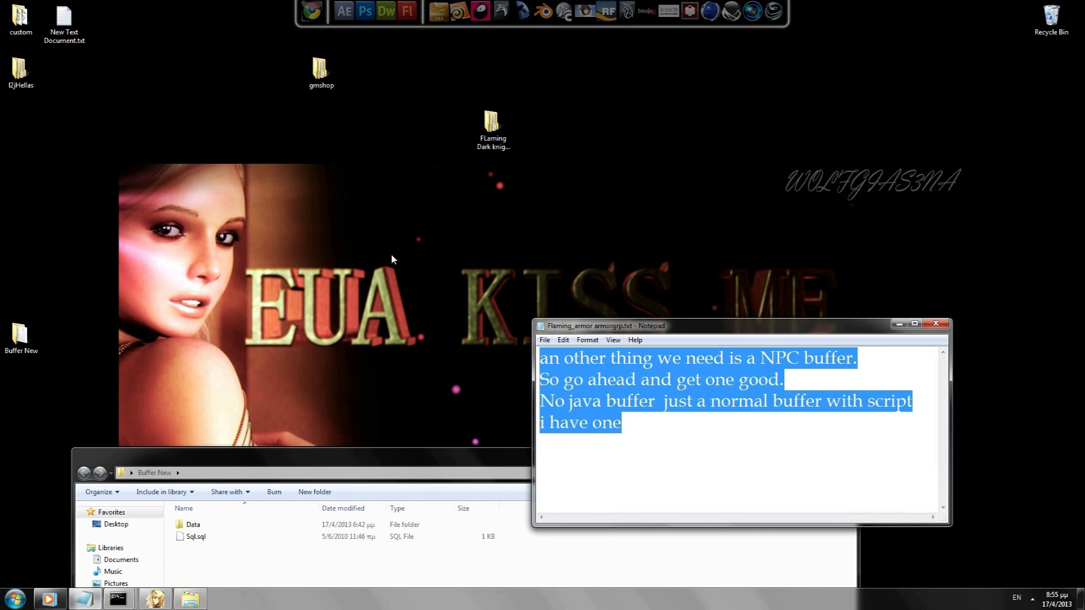
Step: Write the note 'So first as always we import the .sql file into our database'
type("So first we")
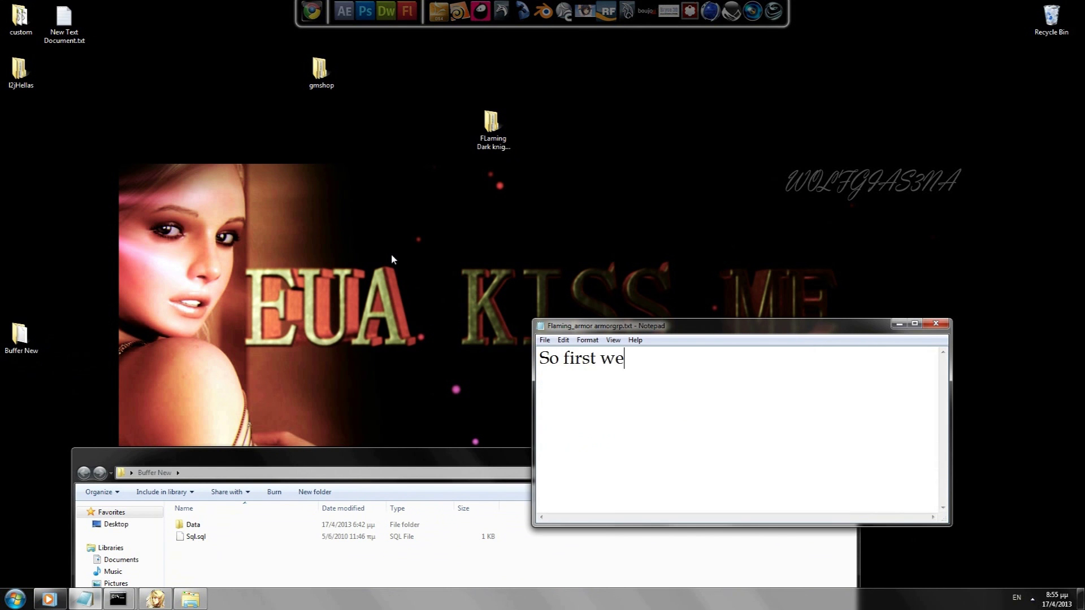
key("BackSpace")
key("BackSpace")
type("as always w")
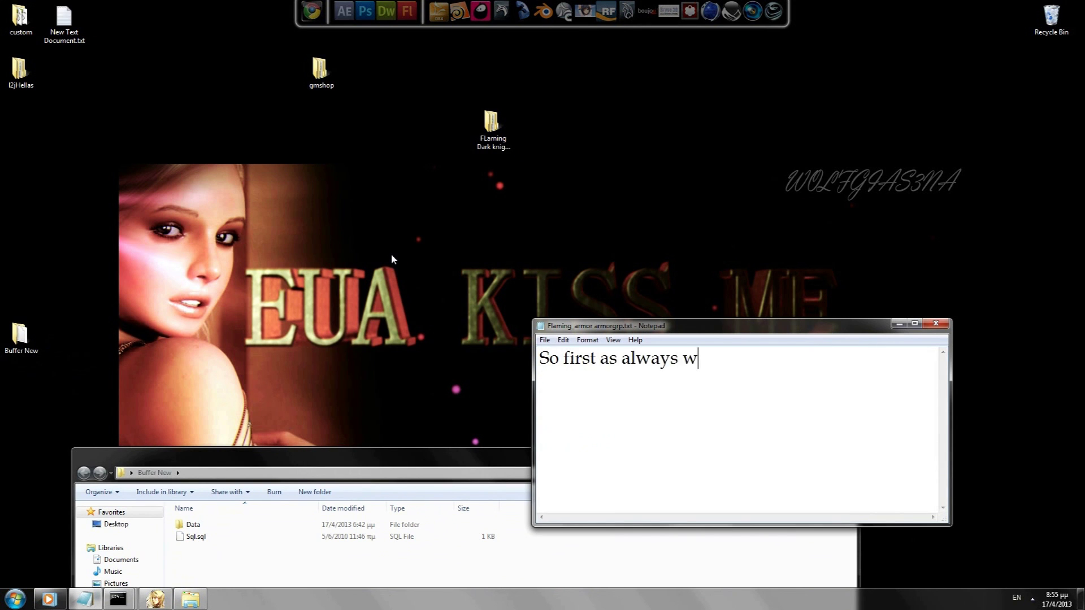
type("e import the .sql f")
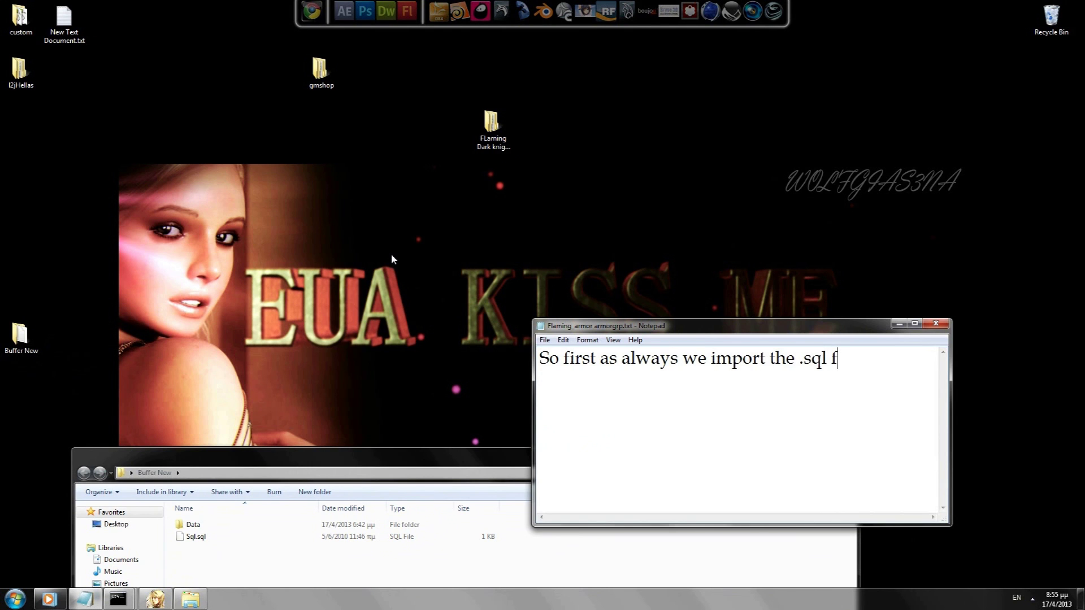
type("ile into our database")
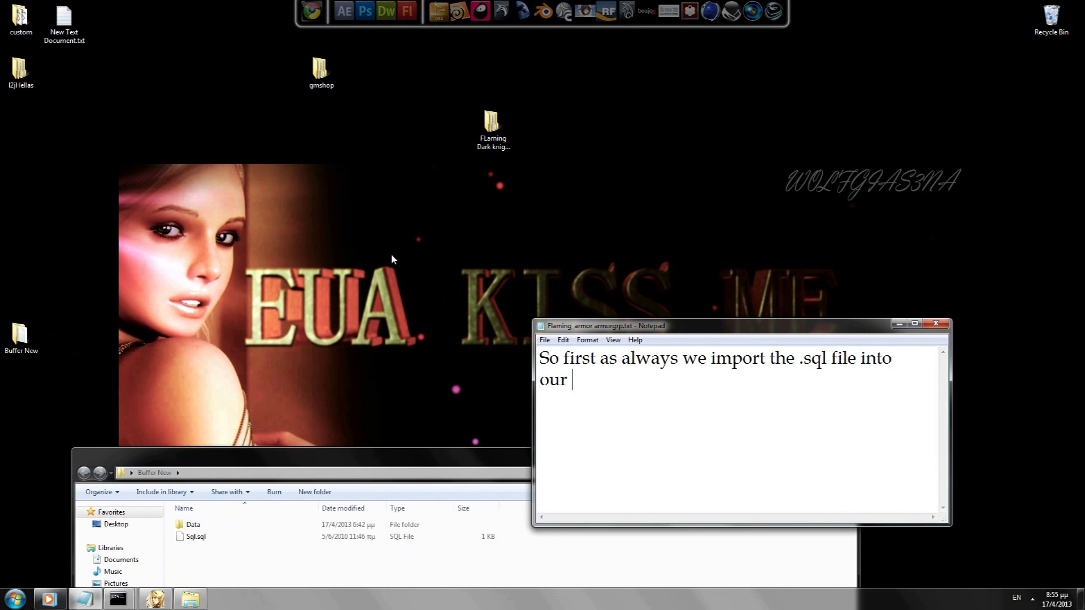
Step: Launch Navicat and open the l2jhellas database on localhost
left_click(15, 599)
type("navicat")
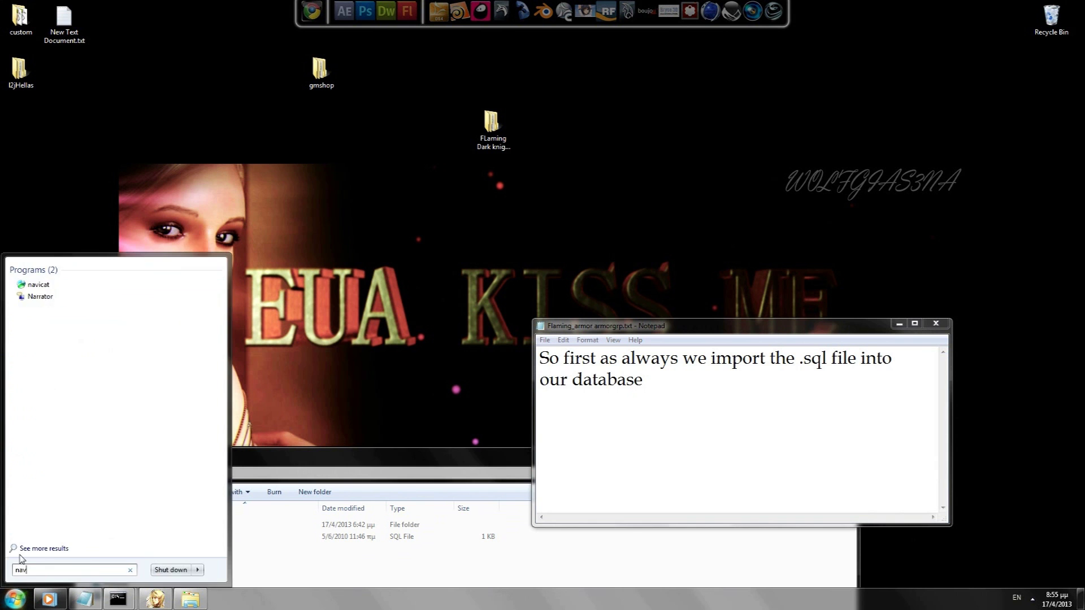
key("Return")
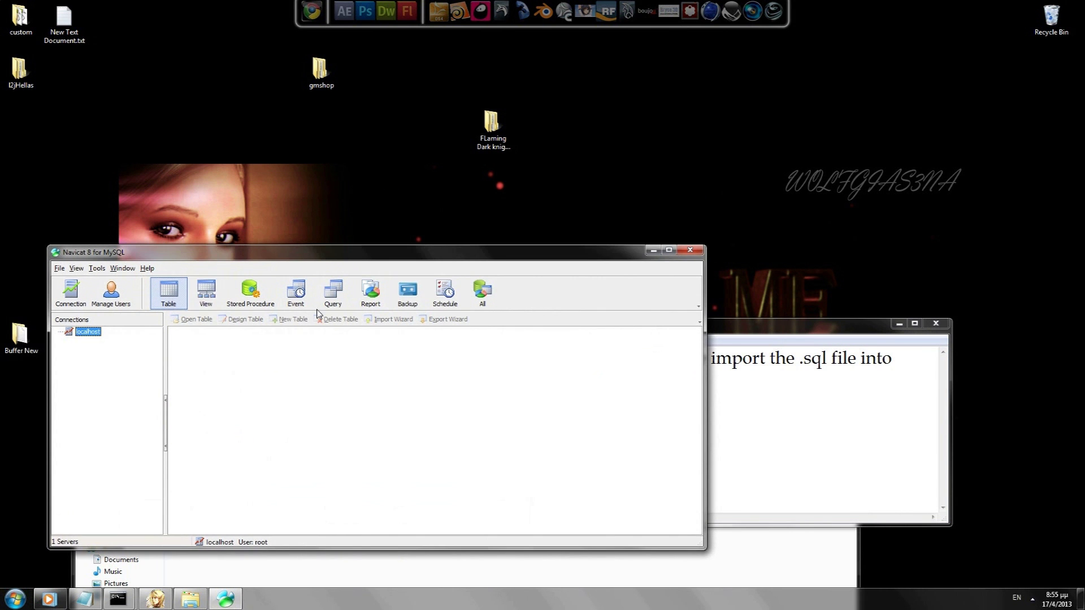
double_click(89, 333)
double_click(96, 350)
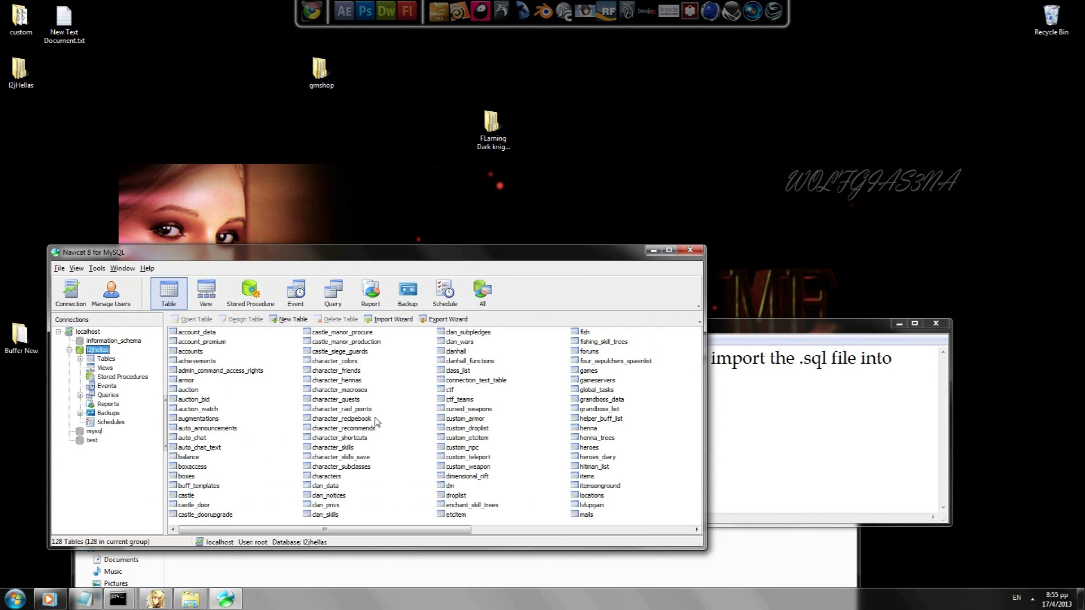
Step: Execute Buffer New\Sql.sql as a batch file against the l2jhellas tables
right_click(403, 378)
left_click(446, 425)
left_click(633, 276)
left_click(474, 208)
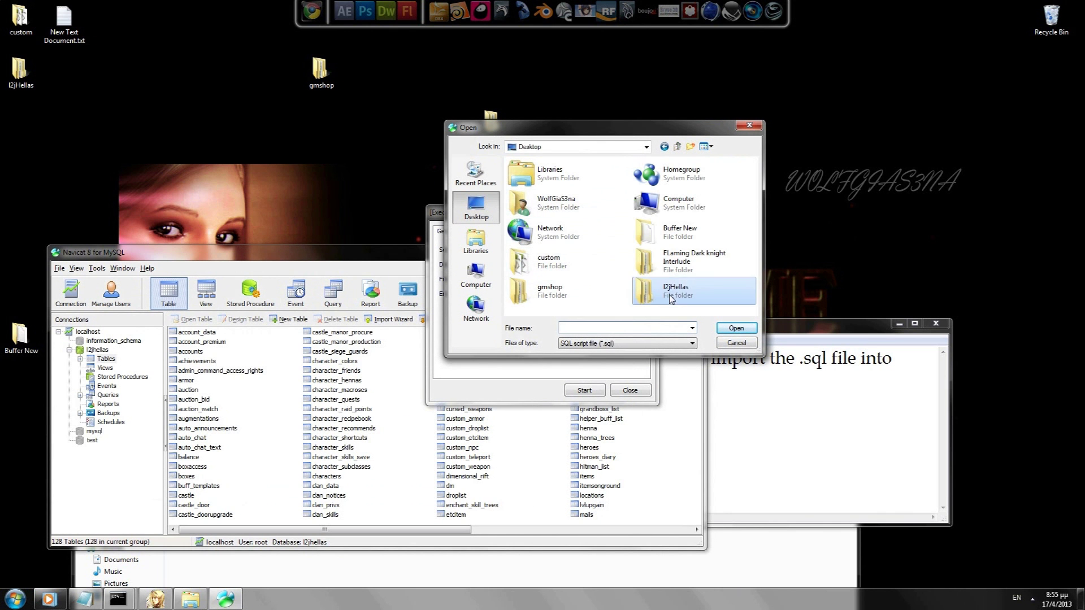
double_click(650, 232)
double_click(523, 184)
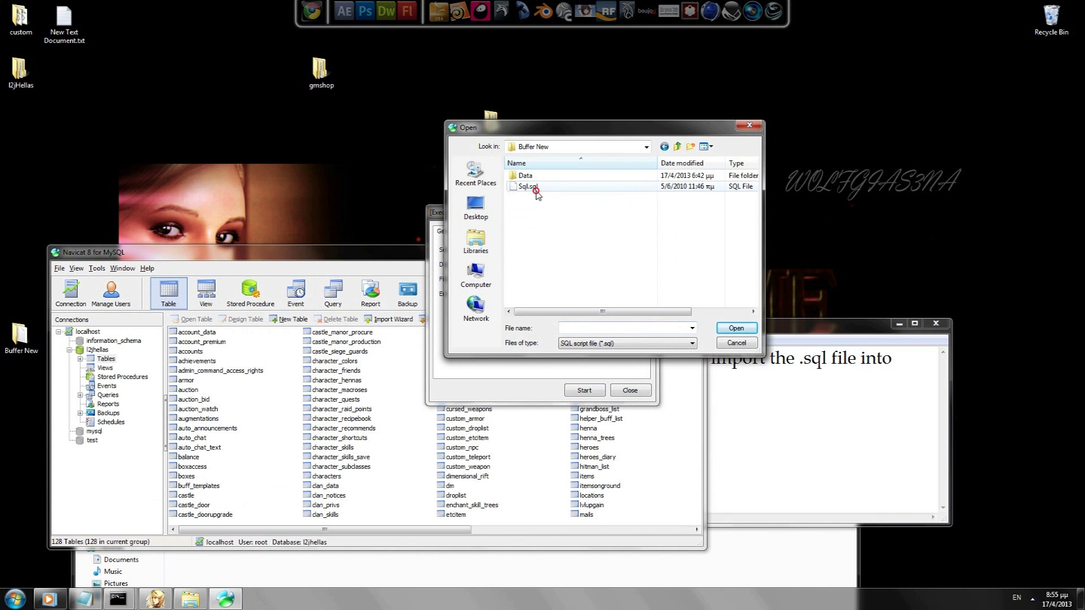
left_click(586, 391)
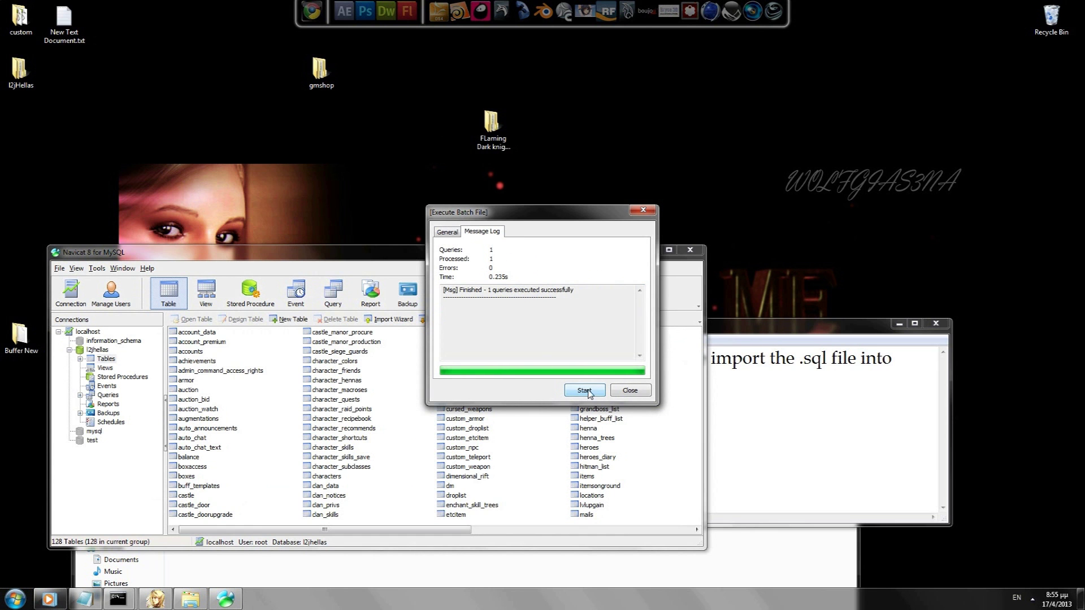
Step: Copy 'successfully' from the result message and close the batch dialog
left_click_drag(575, 290, 548, 289)
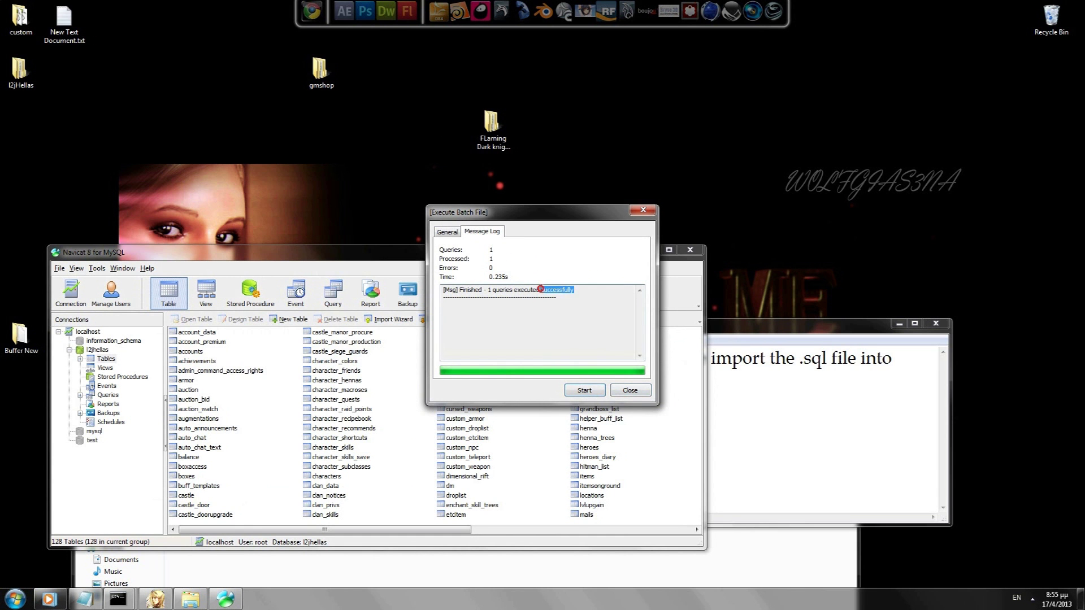
key("ctrl+c")
left_click(613, 391)
Step: Replace the notes with 'Then close navicat'
key("alt+Tab")
key("ctrl+a")
key("ctrl+v")
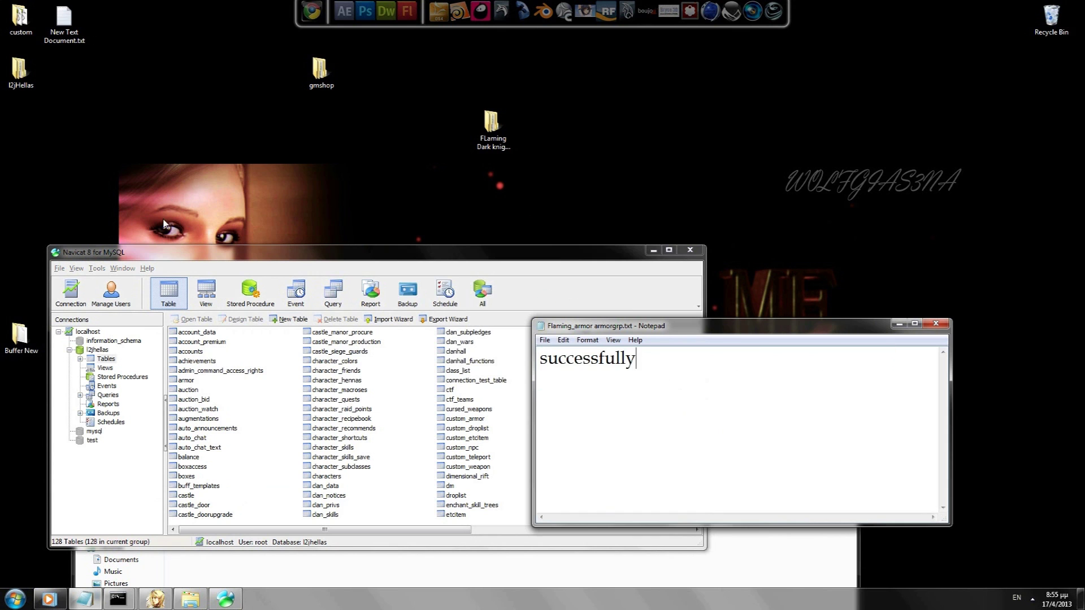
key("ctrl+a")
key("BackSpace")
type("T")
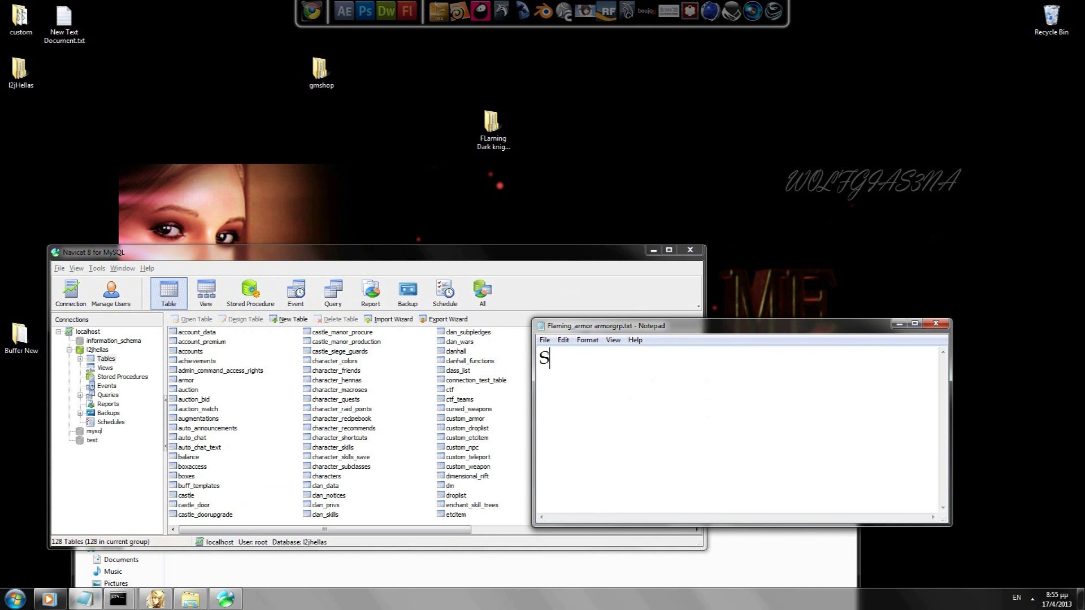
type("hen close navicat")
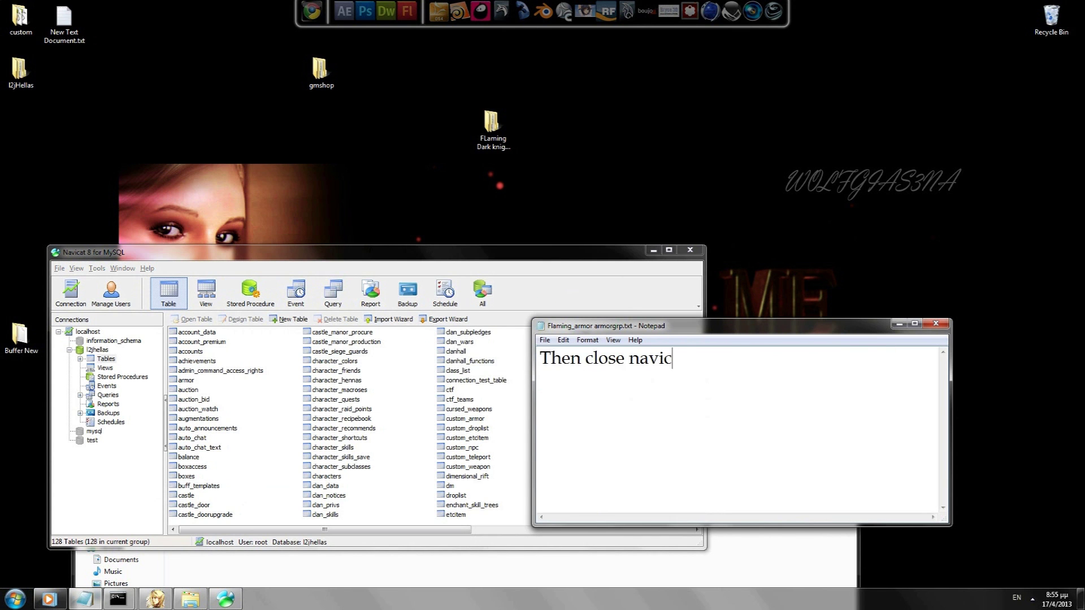
Step: Close Navicat and return to the notes with all text selected
left_click(690, 249)
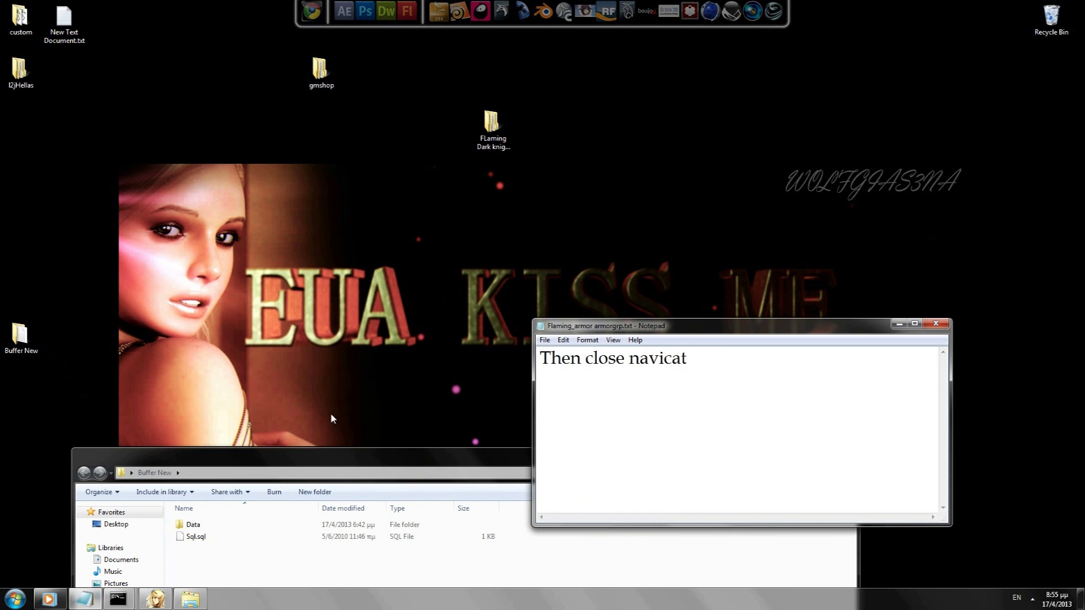
left_click_drag(320, 459, 298, 457)
left_click(899, 476)
key("ctrl+a")
Step: Write 'Open data/html/default' while opening Data > Html > Default in Buffer New
type("Open dat")
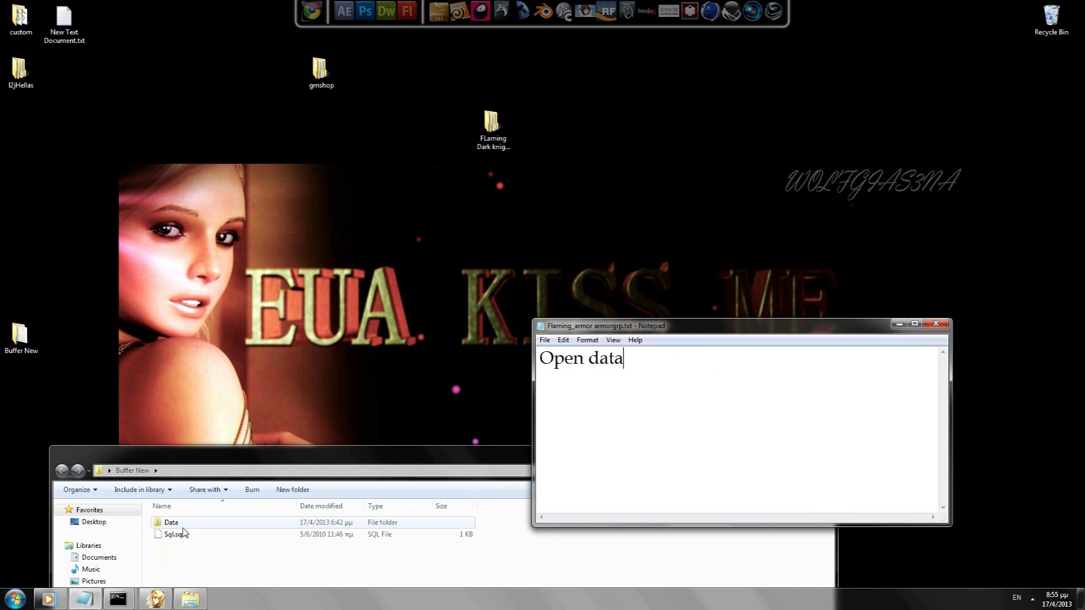
double_click(171, 523)
left_click(678, 374)
type("a/html")
double_click(172, 522)
left_click(753, 384)
type("/default")
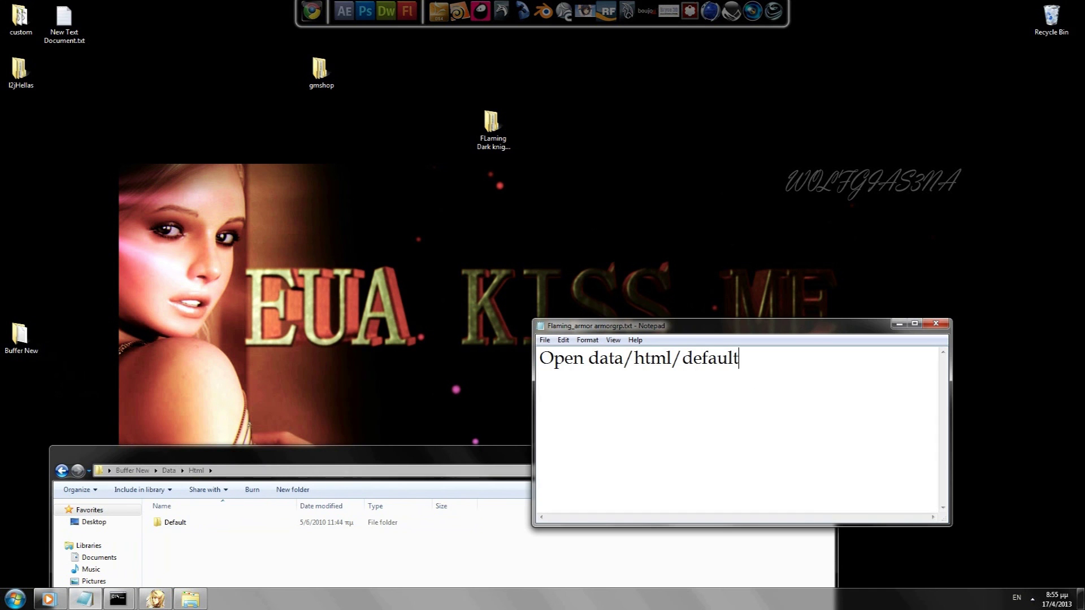
double_click(170, 523)
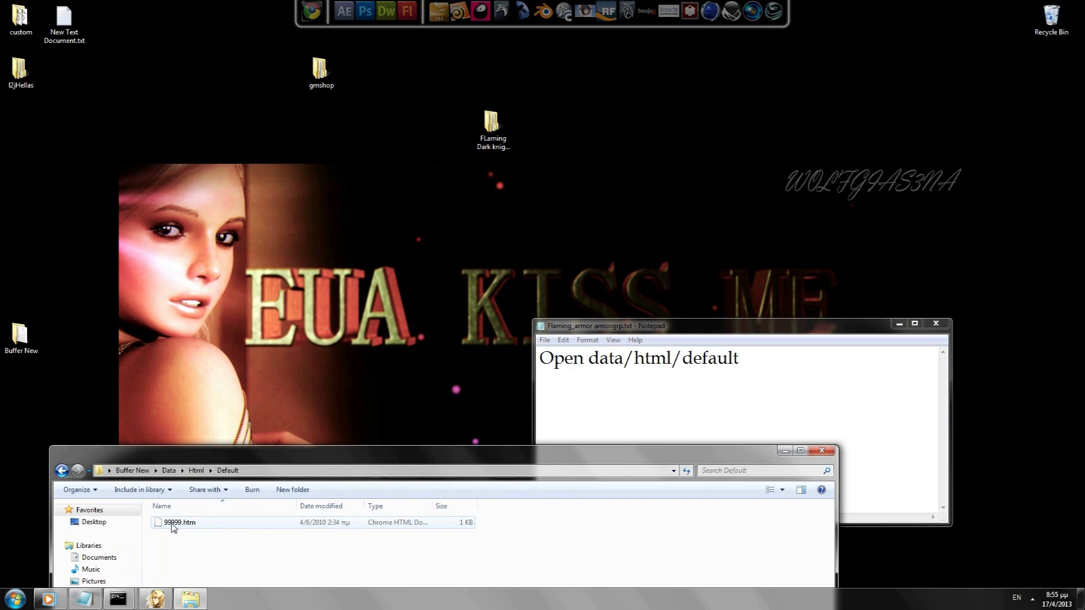
left_click(856, 373)
Step: Add the line 'copy the .htm file and paste in our server /html/default location'
key("Return")
key("Return")
type("copy the ")
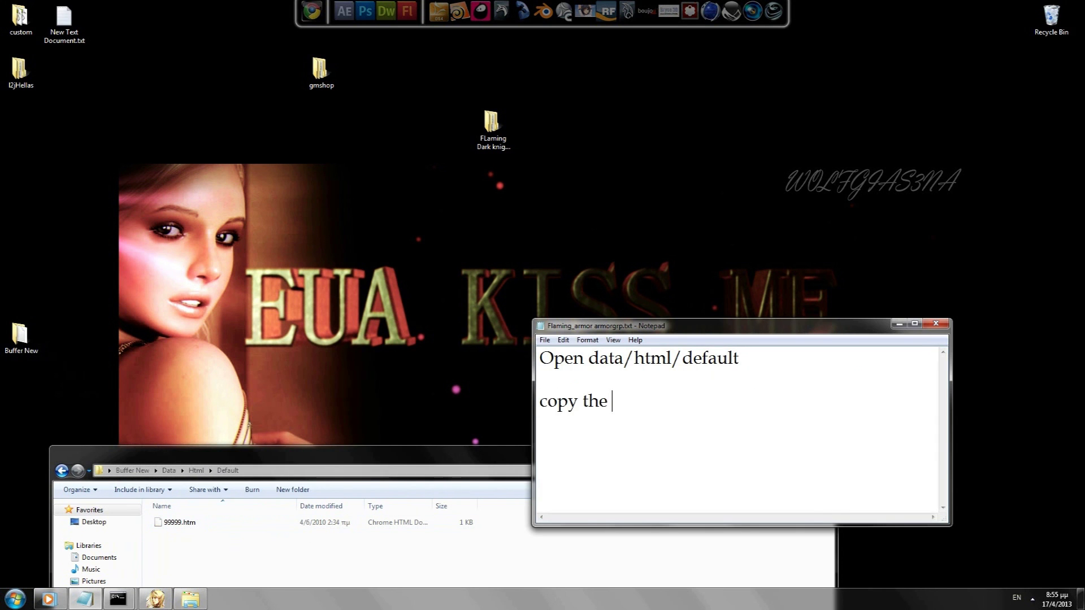
type(".html file")
key("BackSpace")
key("BackSpace")
key("BackSpace")
type("file and paste ")
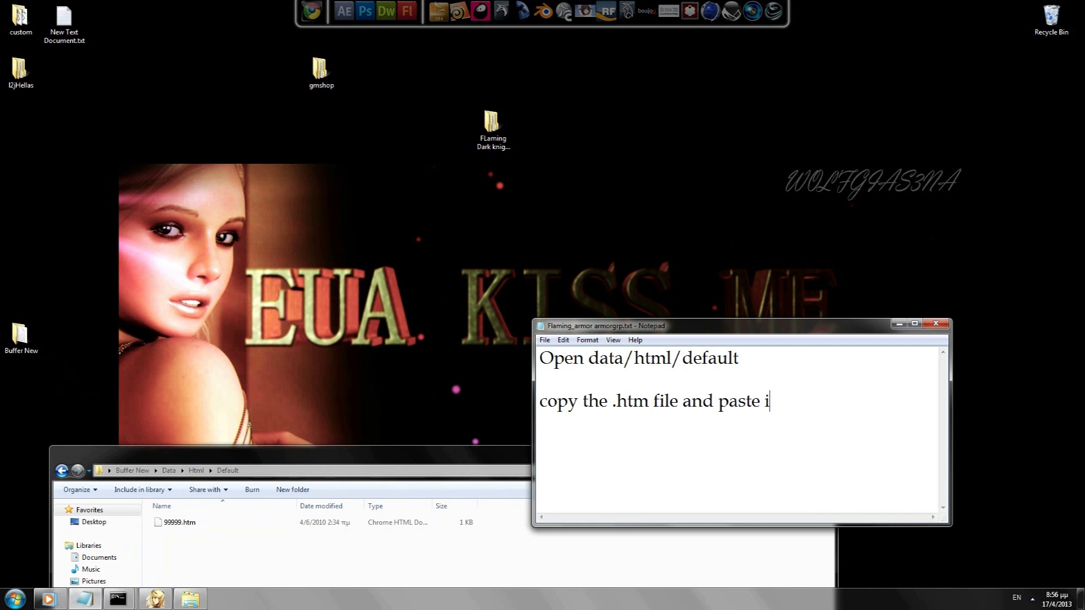
type("in our server  ")
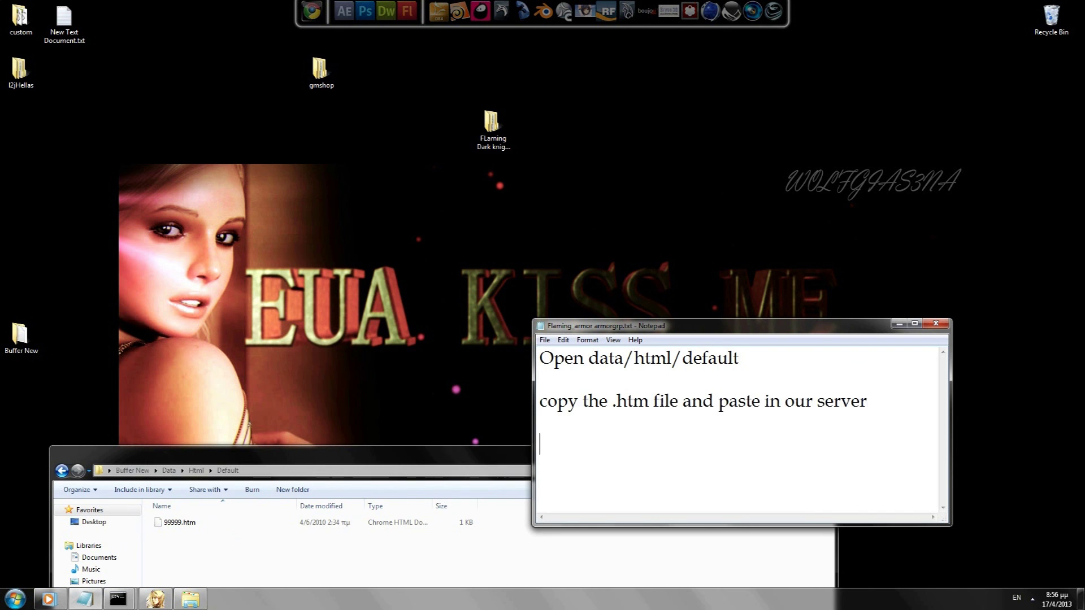
type(" /html/default location")
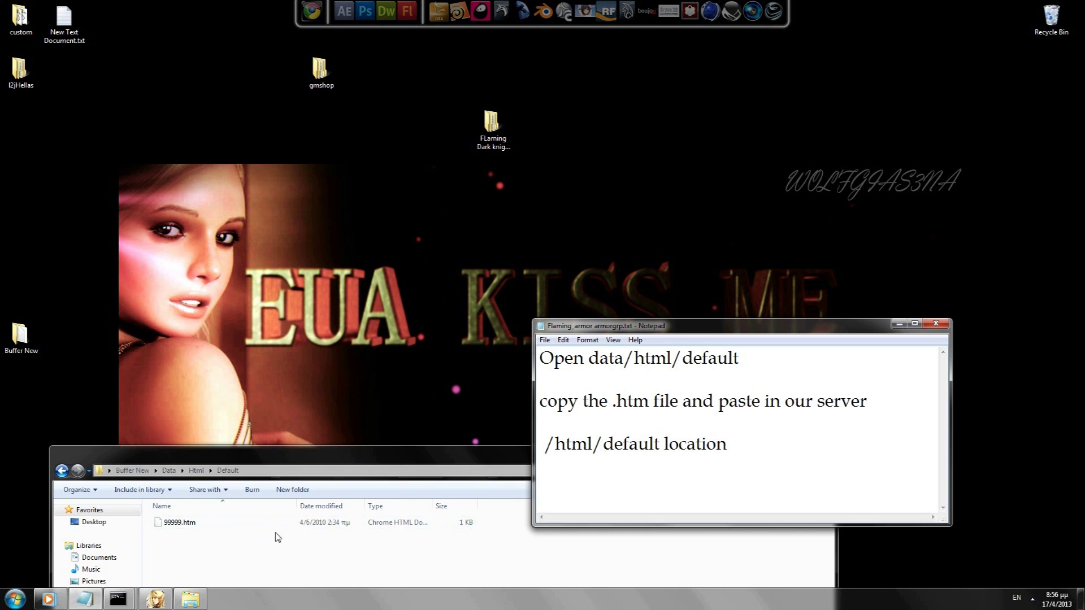
Step: Finish the note's 'location' and copy 99999.htm
right_click(203, 521)
left_click(224, 453)
Step: Paste 99999.htm into l2jHellas gameserver\data\html\default
double_click(20, 68)
double_click(196, 90)
double_click(188, 91)
left_click_drag(193, 19, 186, 65)
double_click(180, 183)
left_click(204, 161)
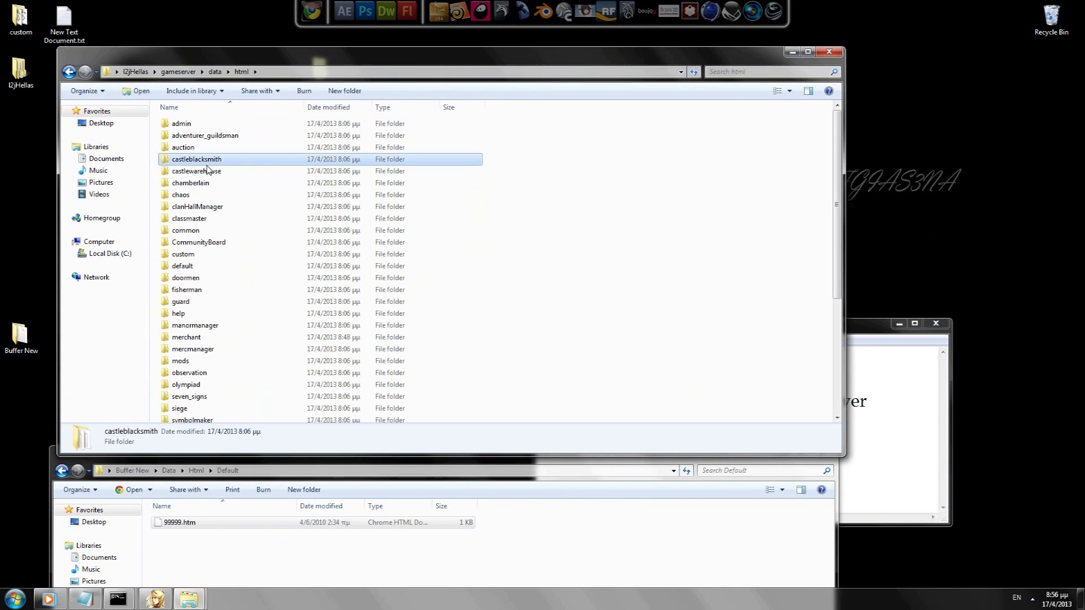
left_click(198, 268)
double_click(197, 266)
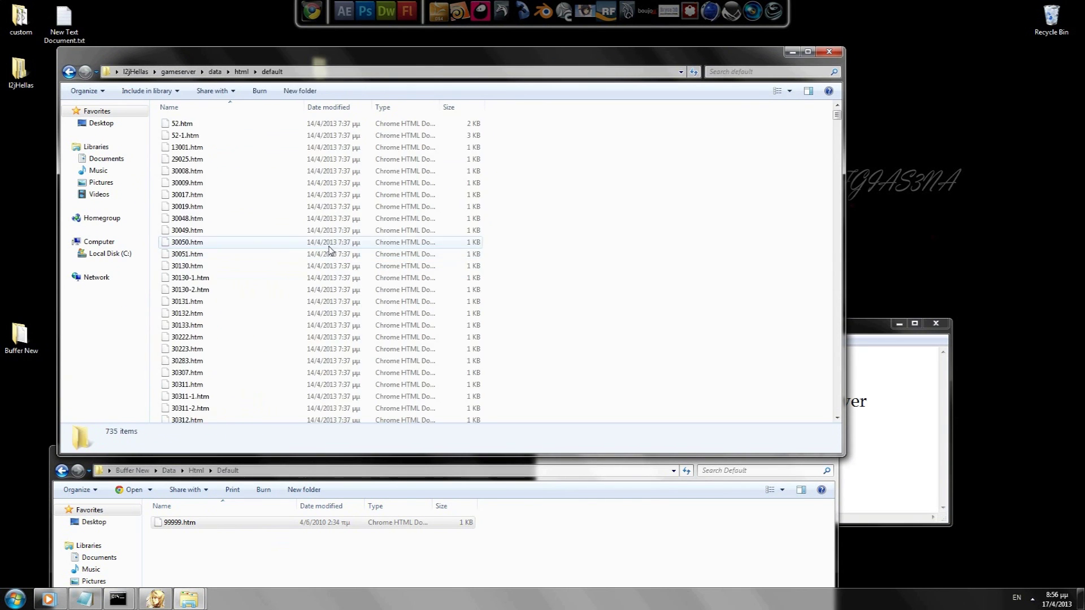
key("ctrl+v")
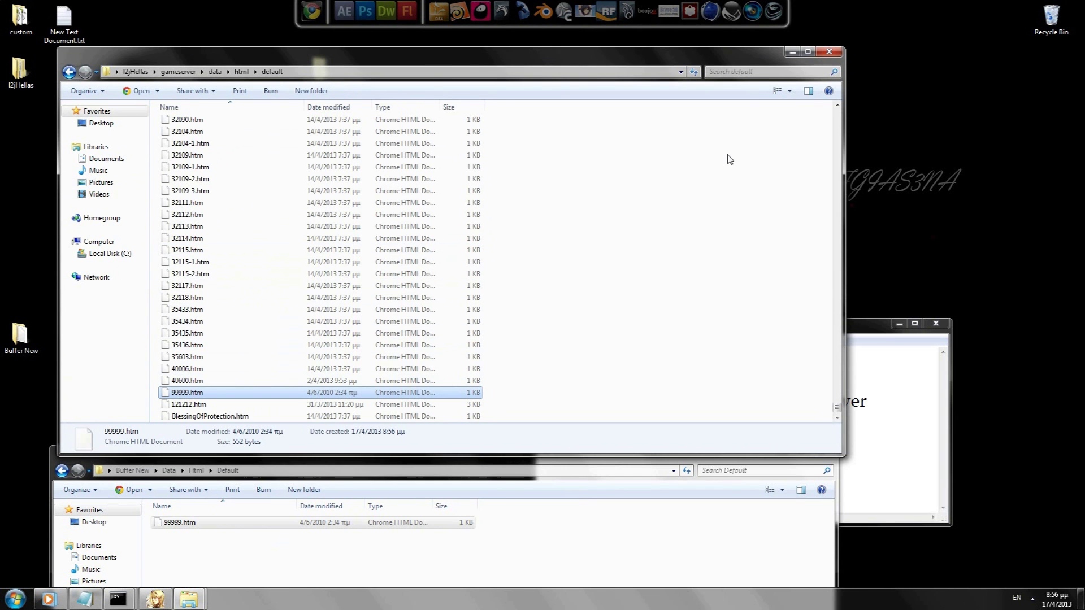
Step: Close the server folder window and move the Buffer New window lower left
left_click(834, 55)
left_click_drag(565, 459, 509, 314)
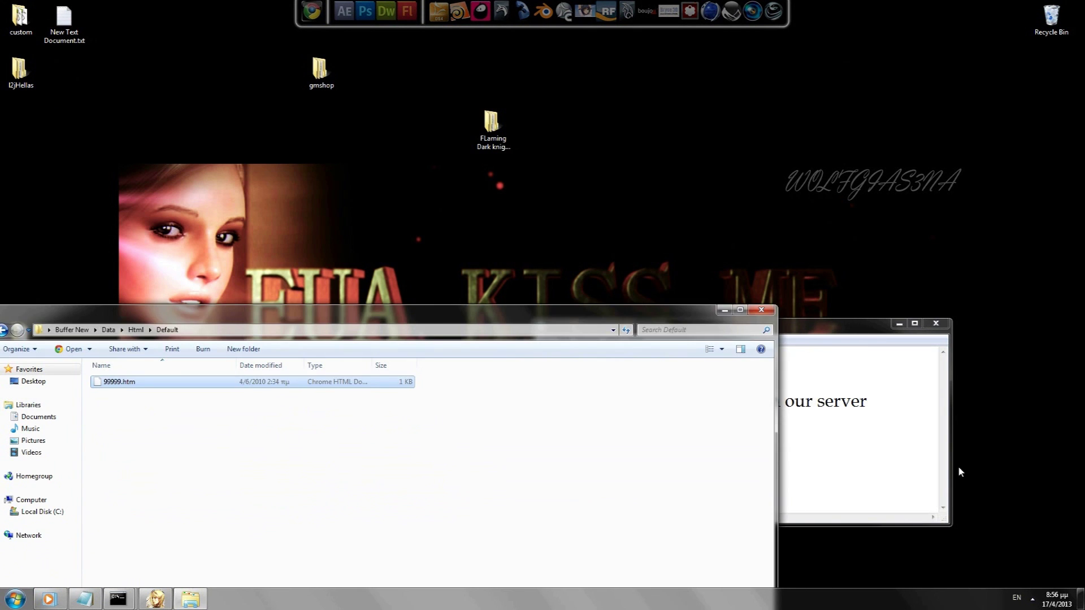
left_click_drag(902, 466, 476, 286)
Step: Note 'Now go back to script folder or jscript folder' and open Buffer New's script folder
type("Now go back to script folder ")
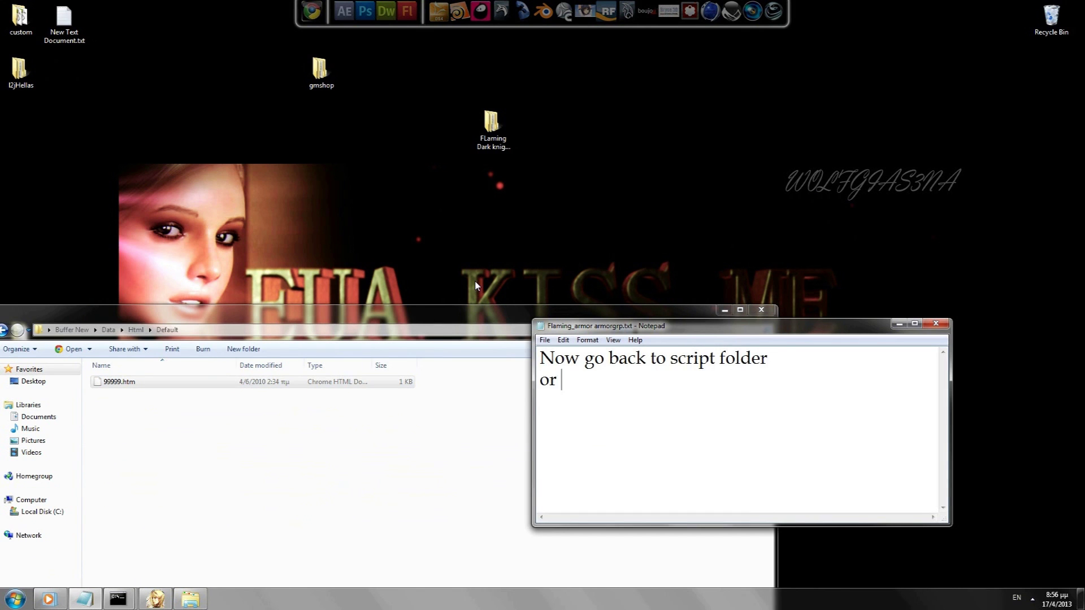
type("or jscript folder")
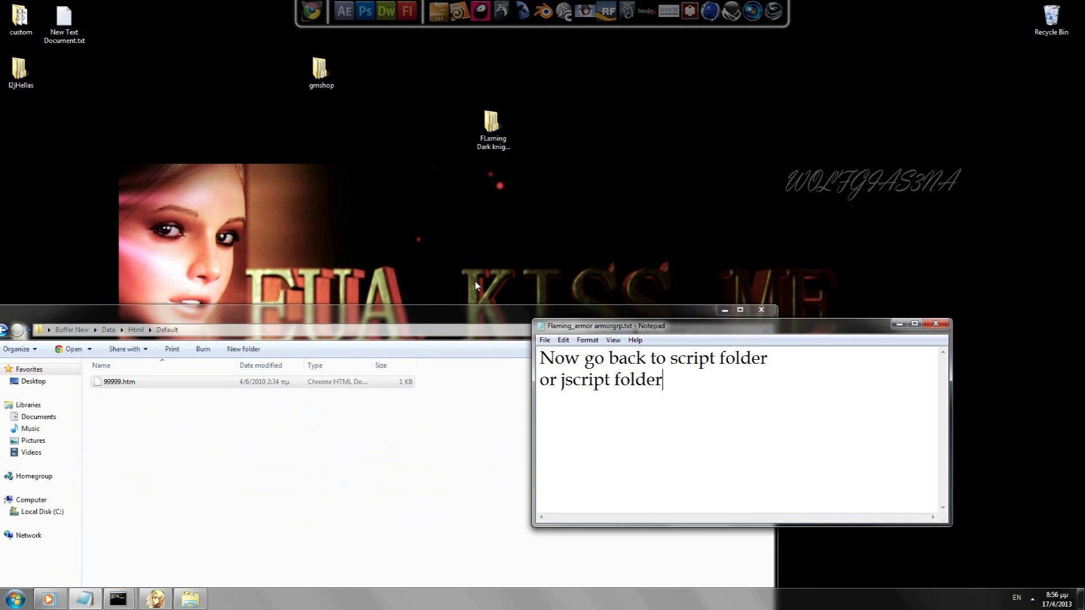
left_click(4, 330)
left_click(4, 330)
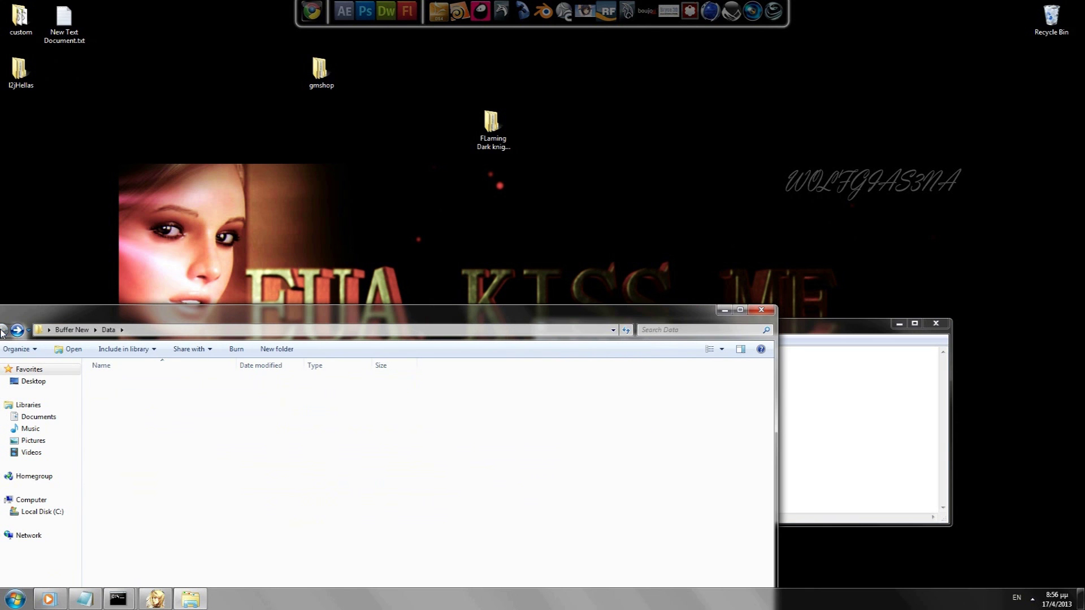
double_click(111, 393)
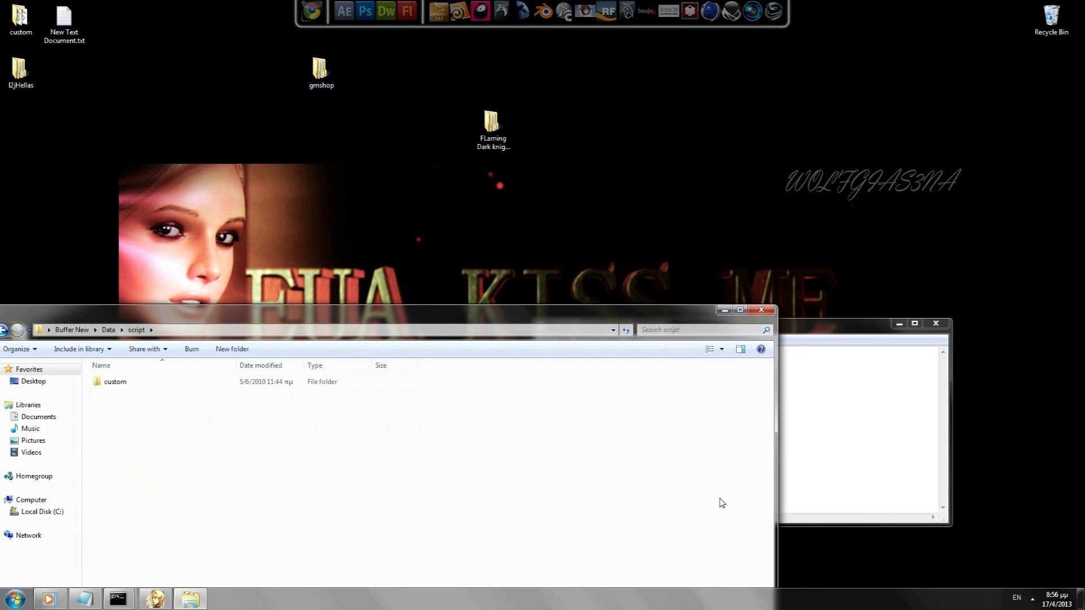
Step: Replace the note with 'open custom' and open the custom folder
left_click(785, 452)
key("ctrl+a")
type("open custom")
double_click(115, 381)
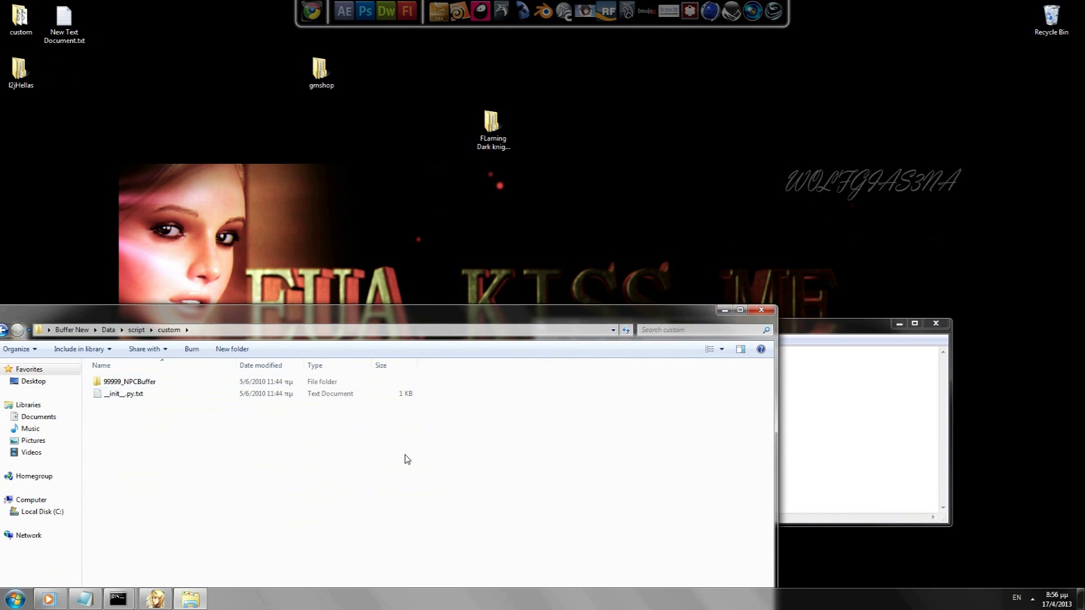
Step: Note 'copy the Folder 99999_NPC' and copy the 99999_NPCBuffer folder
key("alt+Tab")
key("ctrl+a")
type("ci")
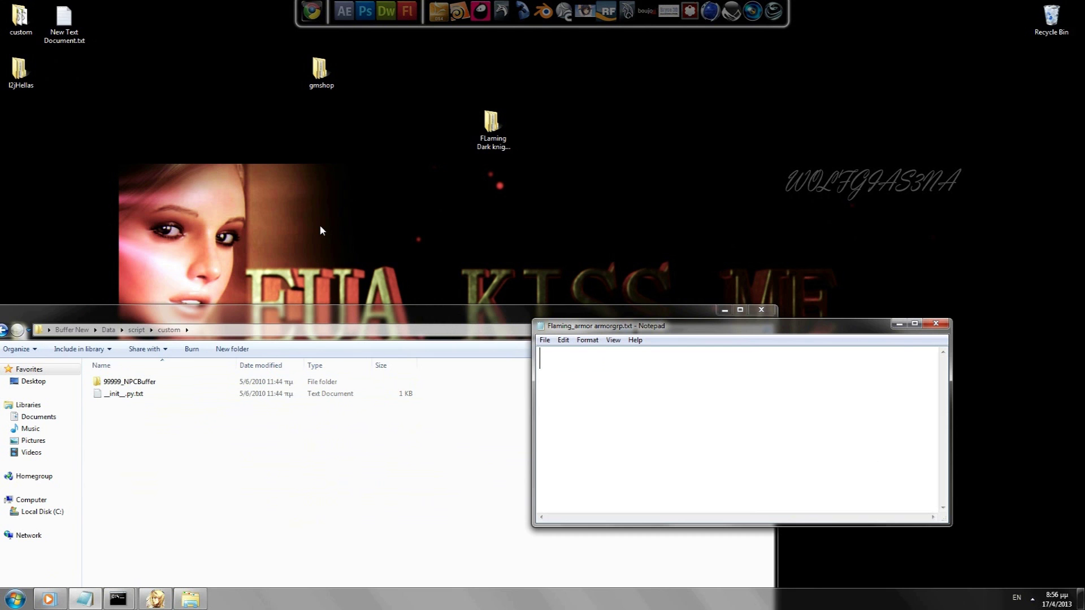
type("opy the Folder")
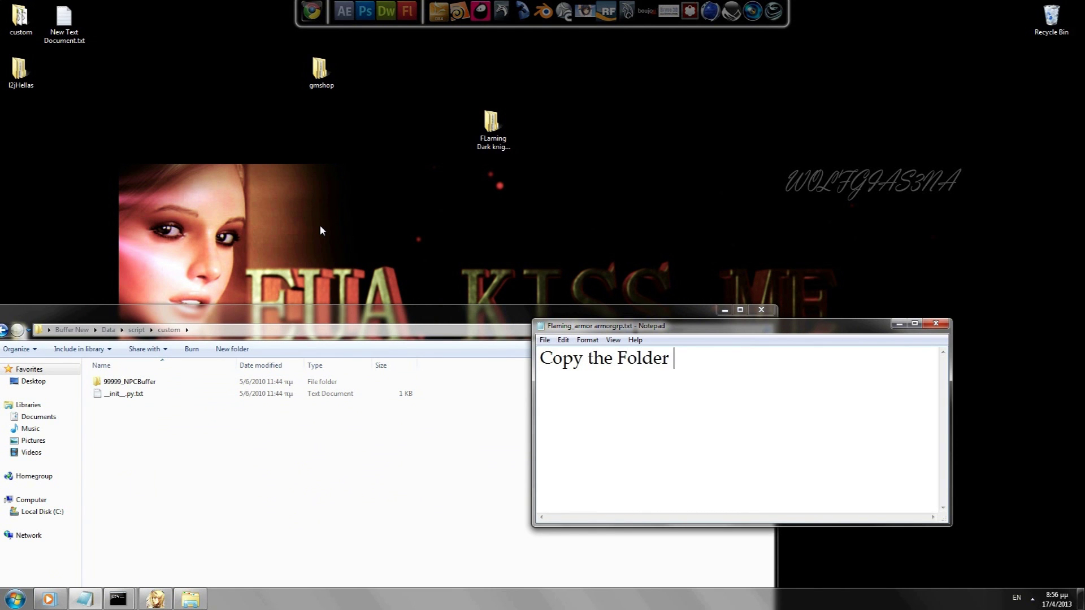
type("  99999_NPCBuffer")
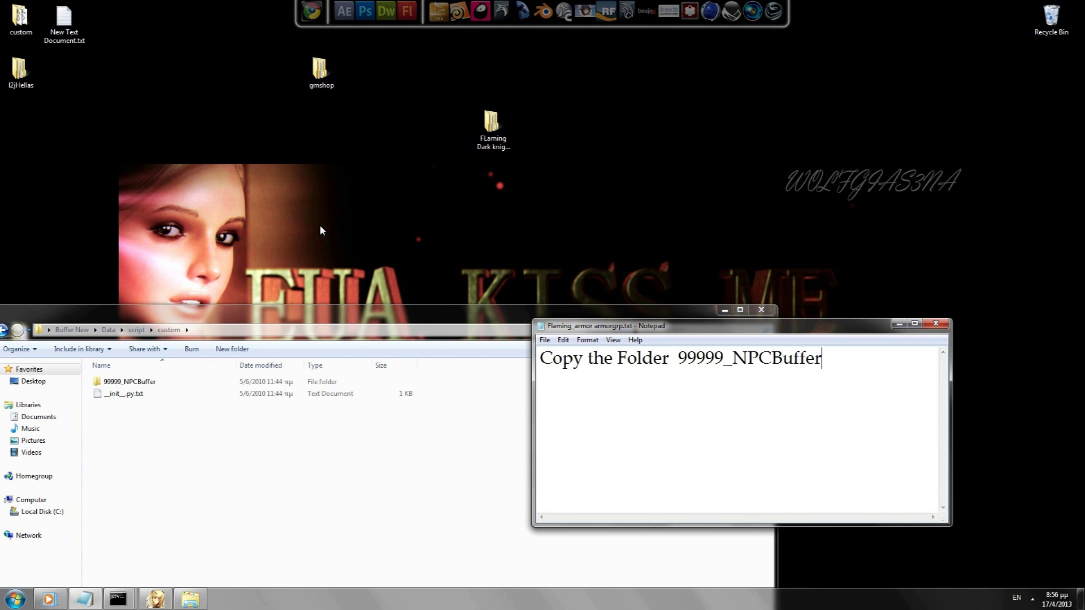
left_click_drag(568, 330, 648, 239)
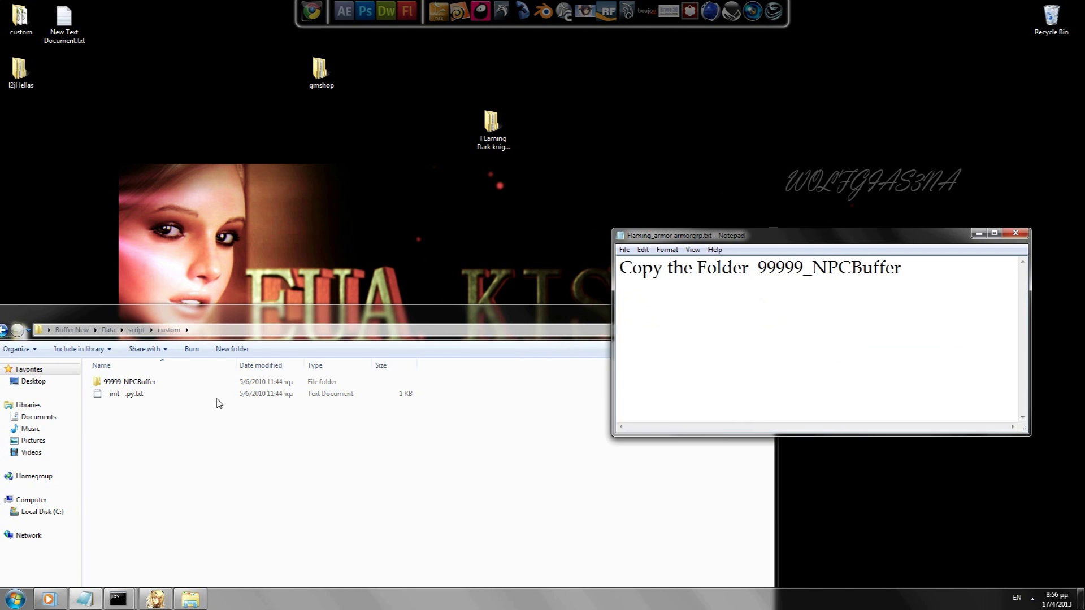
right_click(133, 379)
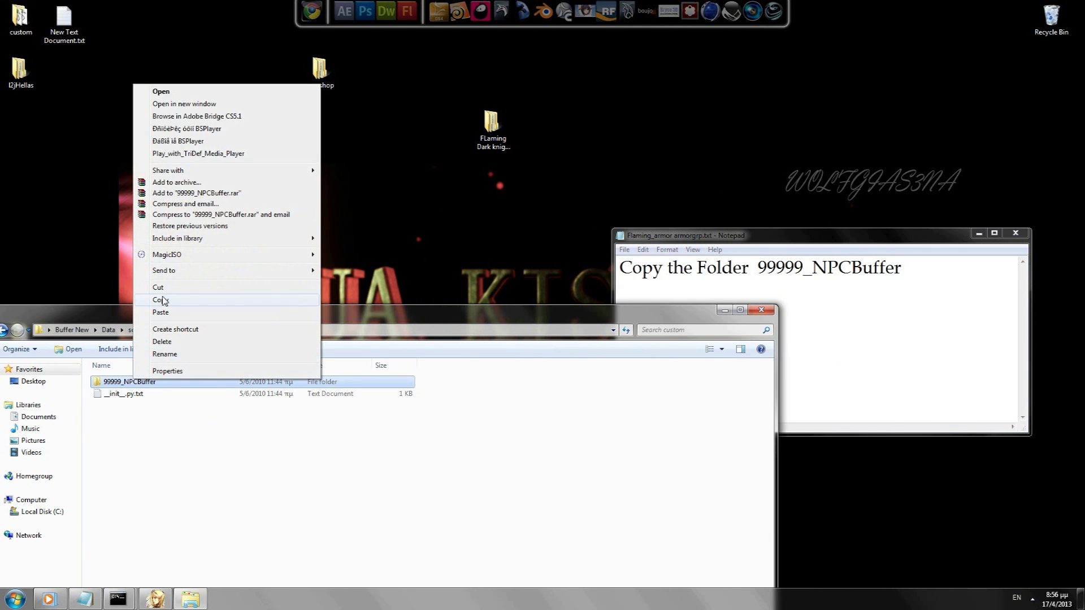
left_click(160, 300)
Step: Change the note to 'and paste it in your l2j data/script/custom'
key("alt+Tab")
type("and paste in")
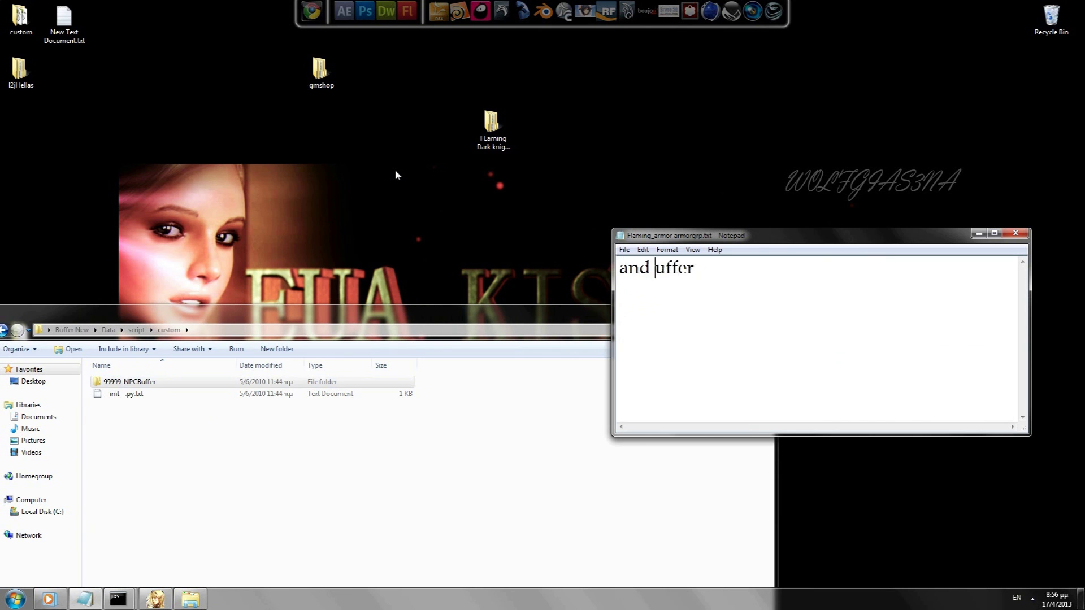
key("ctrl+a")
type("and paste in")
key("BackSpace")
key("BackSpace")
type("it in your")
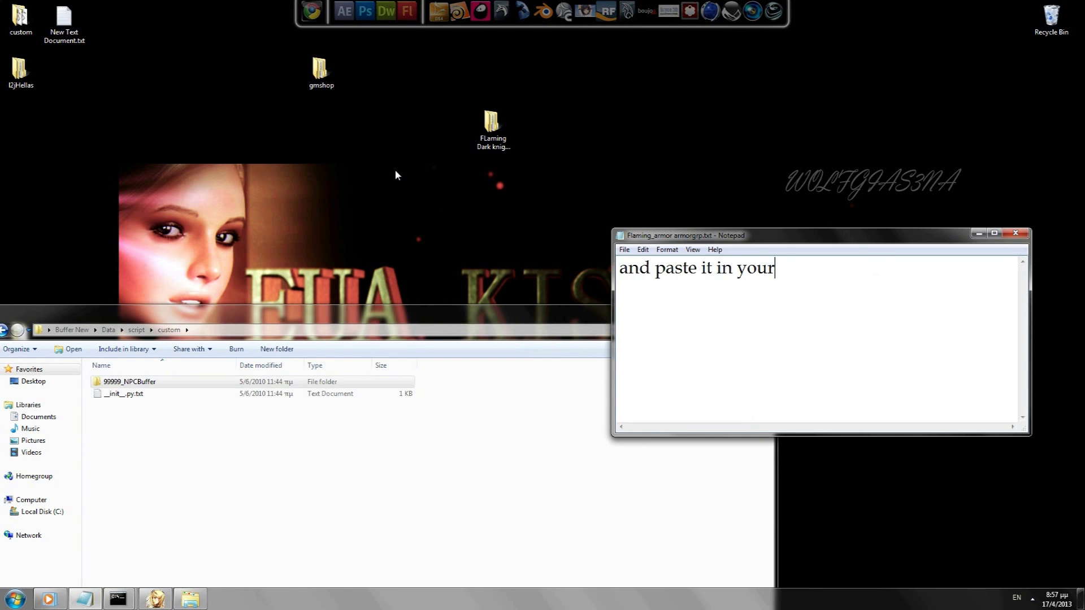
type(" l2j data/")
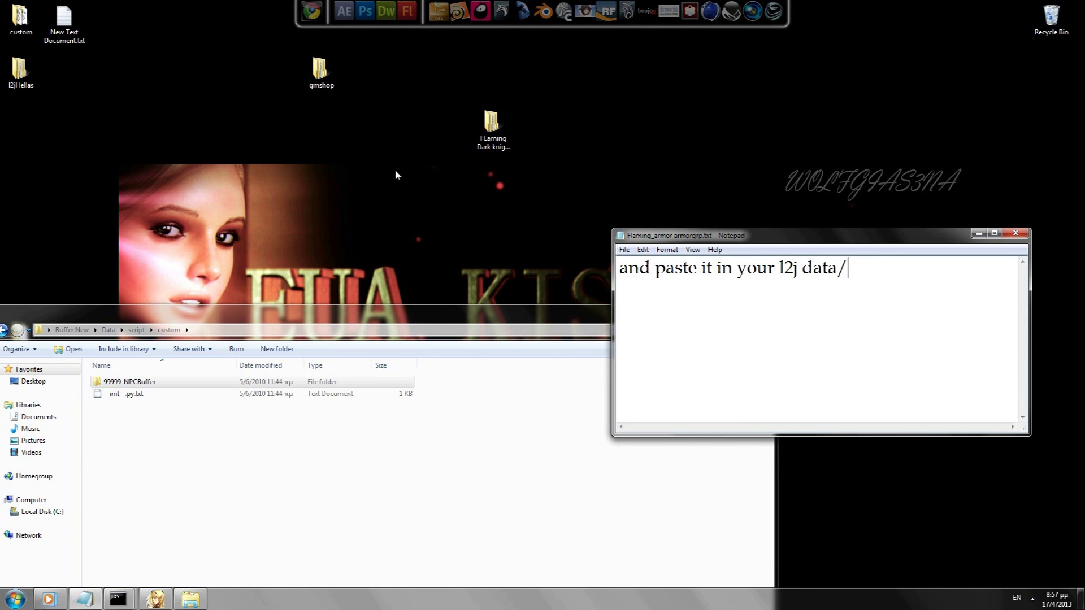
type("script/custom")
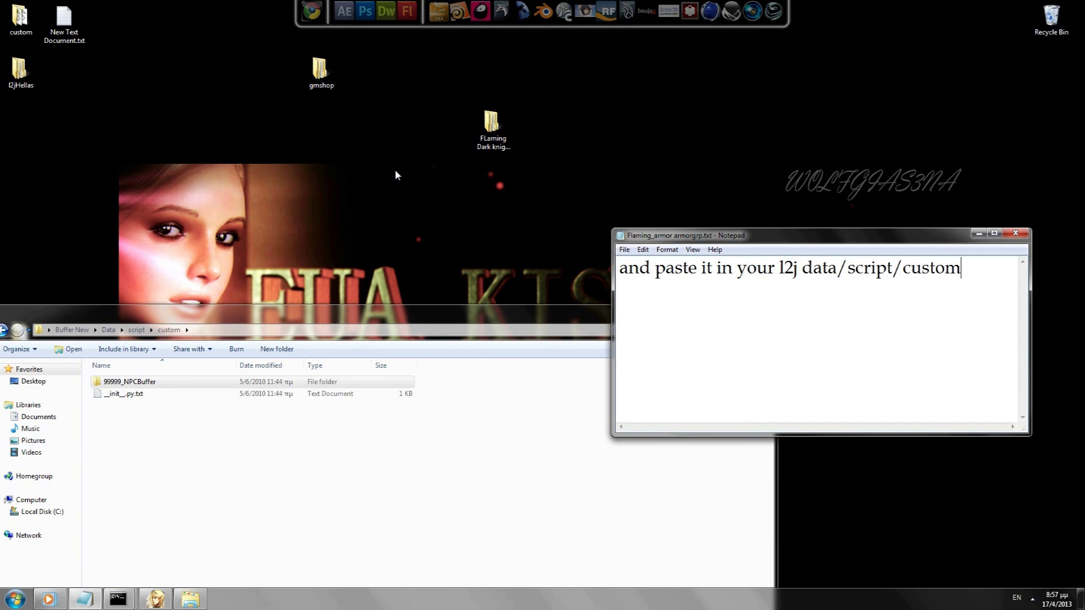
Step: Paste 99999_NPCBuffer into l2jHellas gameserver\data\scripts\custom
double_click(19, 69)
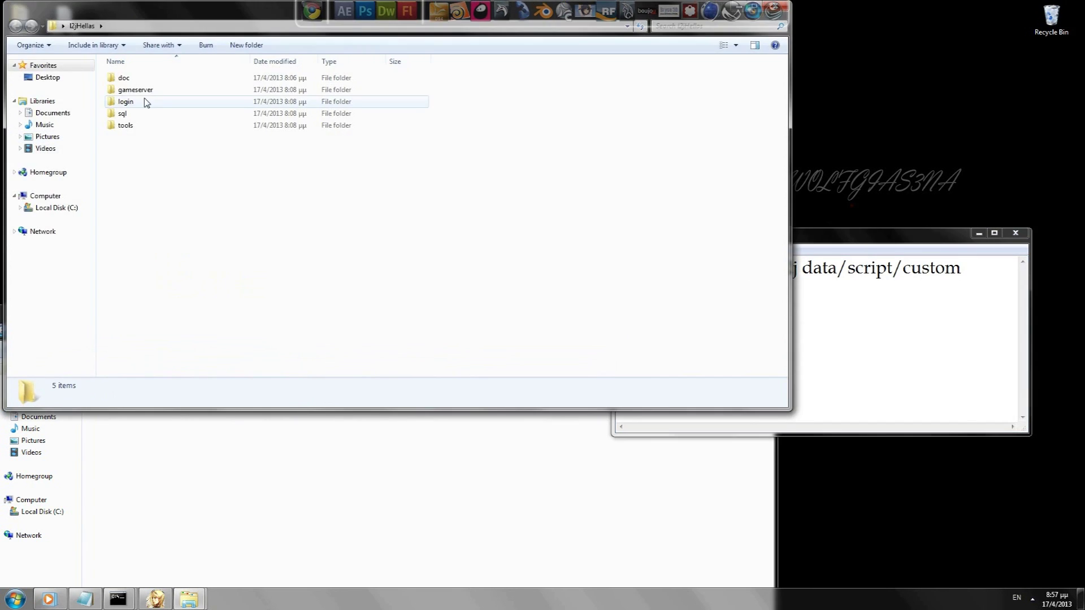
double_click(144, 92)
double_click(144, 91)
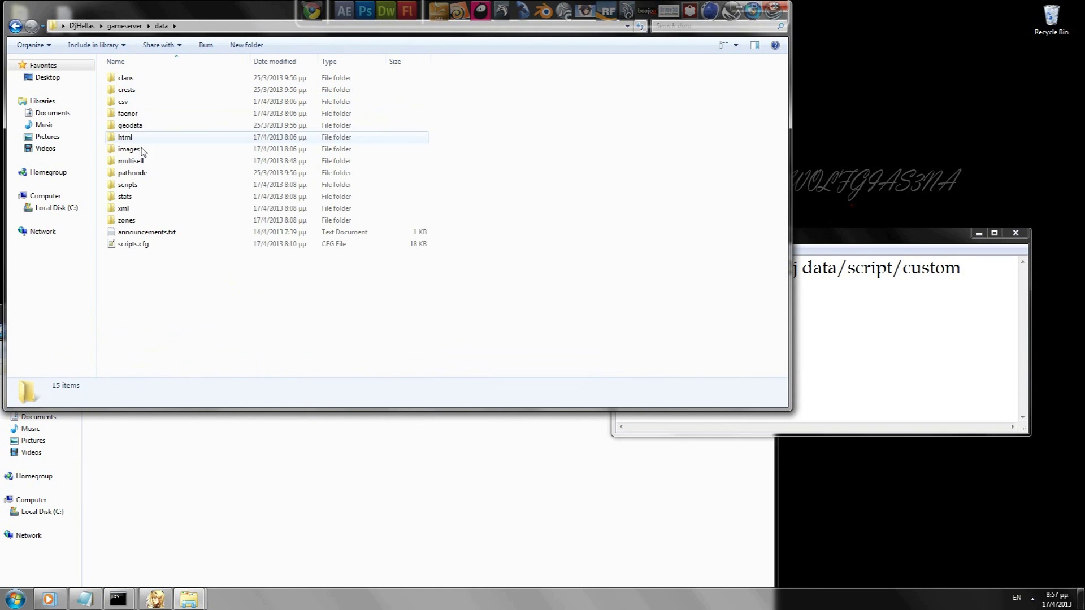
double_click(138, 185)
double_click(150, 95)
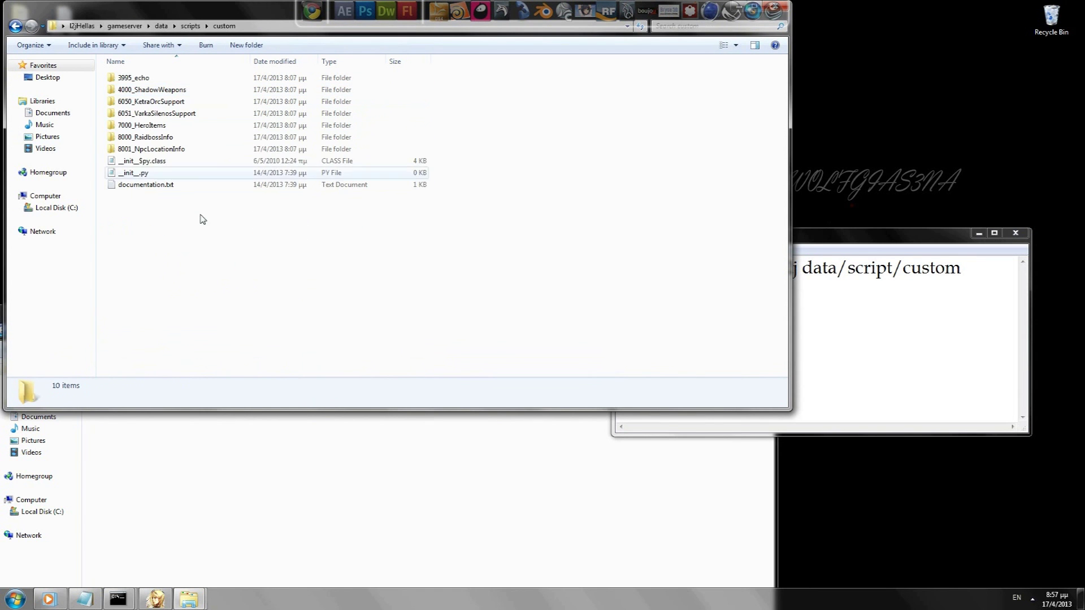
key("ctrl+v")
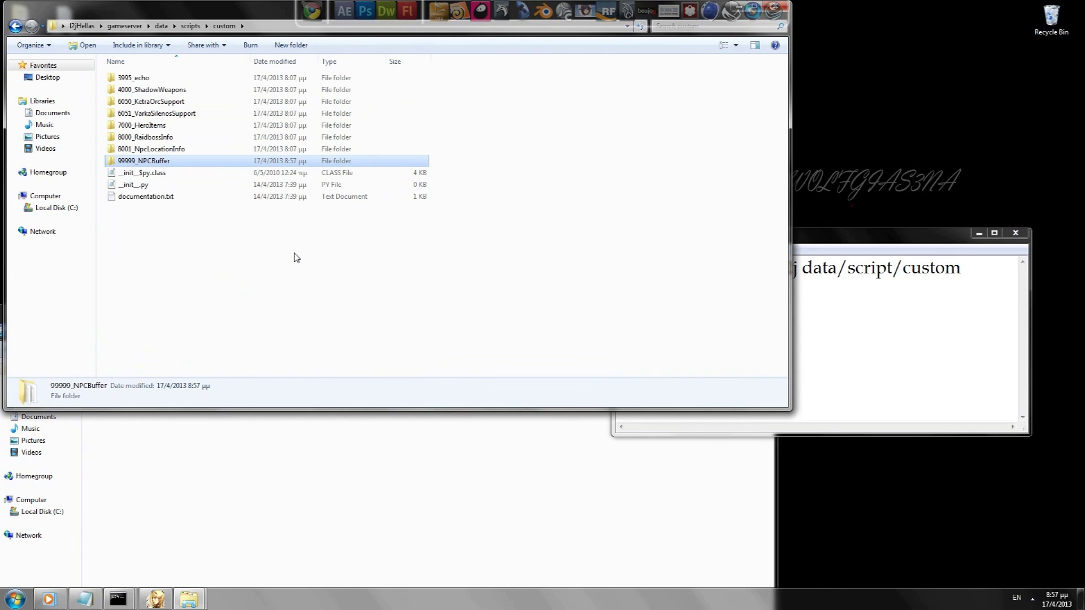
Step: Select __init__.py.txt in the Buffer New custom folder and select the note line
left_click(346, 426)
left_click(138, 395)
key("alt+Tab")
left_click_drag(969, 279, 968, 277)
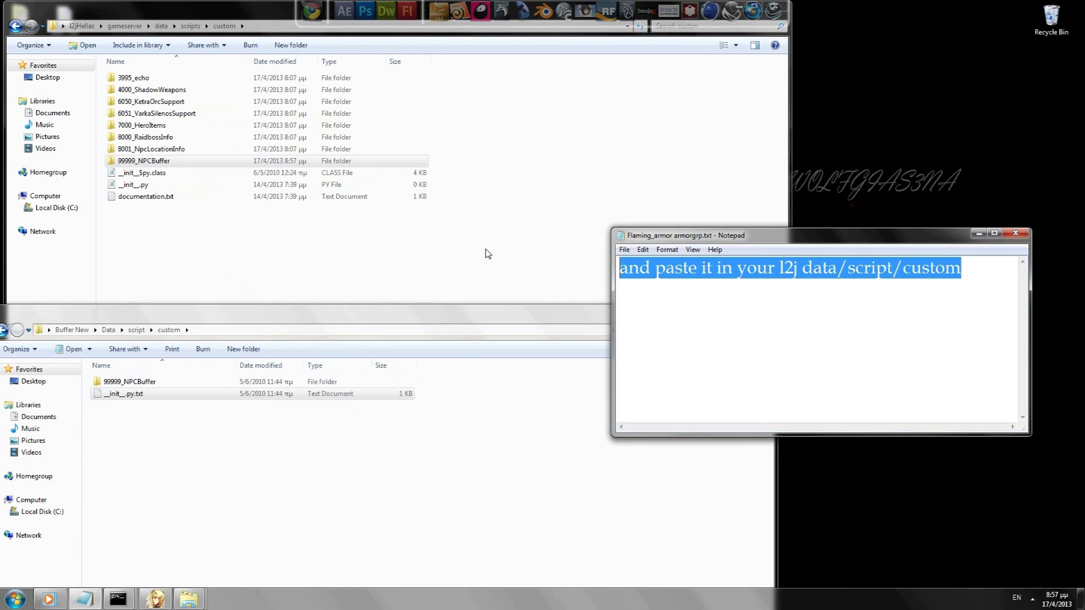
Step: Rewrite the note as 'First of all go to Script folder of your lineage 2'
type("We need to d")
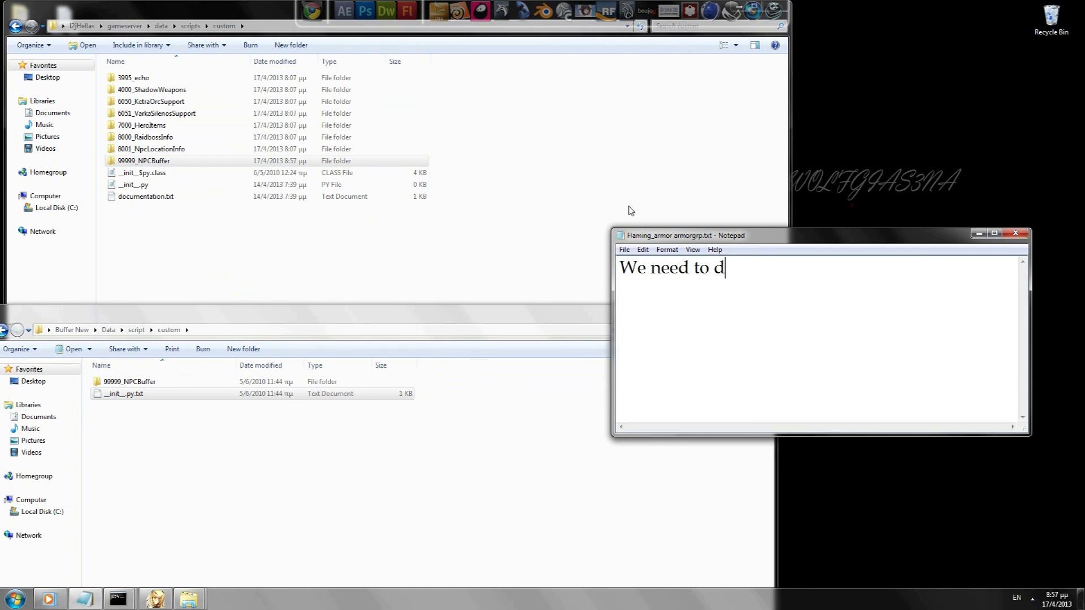
type("o couple of th")
type("ngs here.")
key("ctrl+a")
key("BackSpace")
type("First of ")
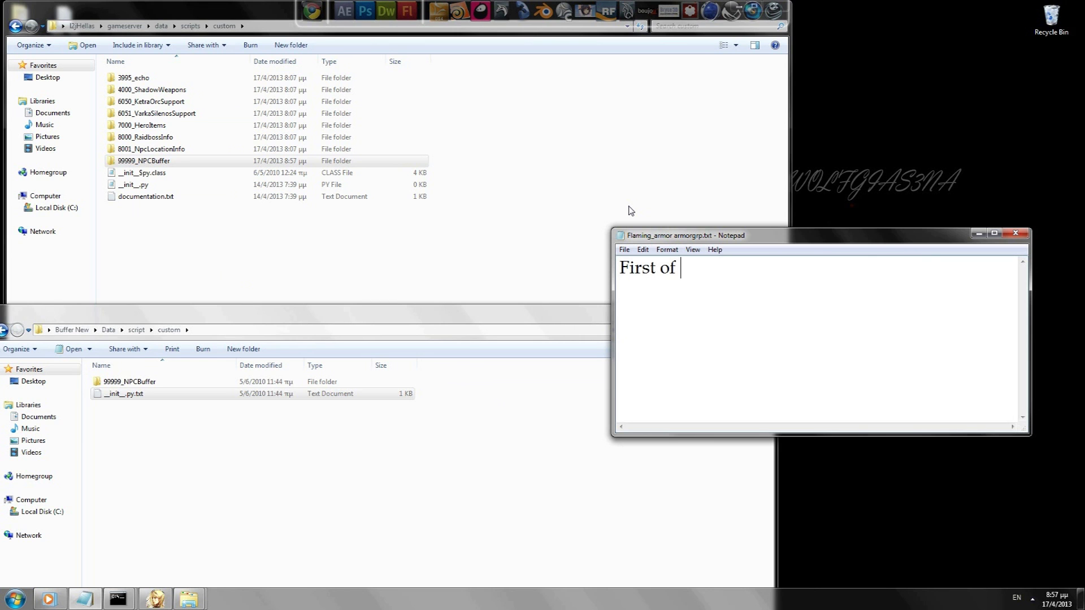
type("all go to Script folder of")
type(" yo")
key("BackSpace")
type("your lineage 2")
key("Return")
type("server")
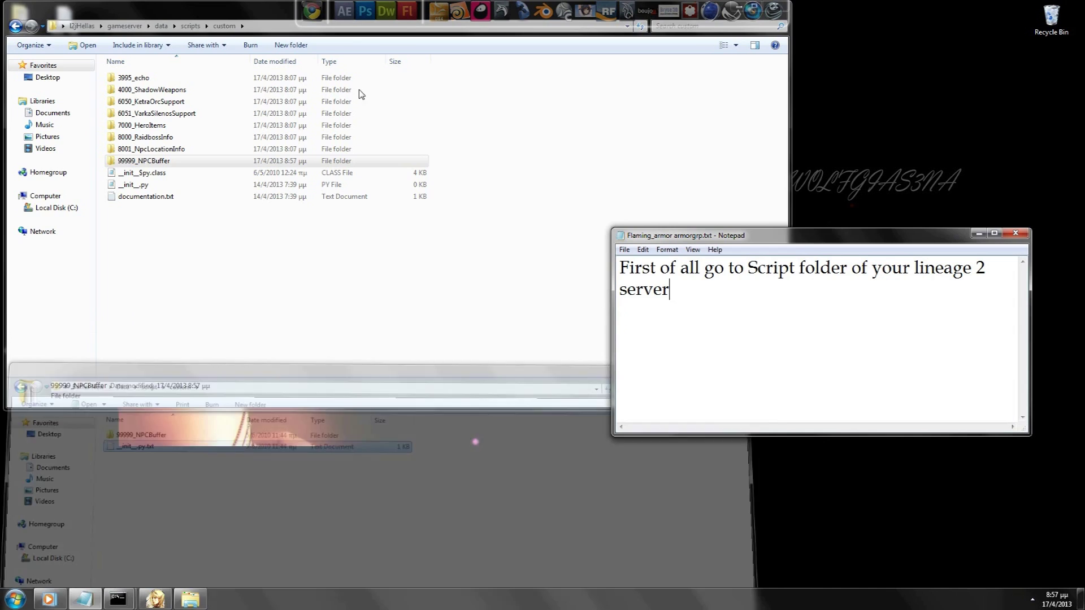
Step: Go up to the l2jHellas gameserver data folder and change 'Script' to 'data' in the note
left_click_drag(242, 16, 259, 72)
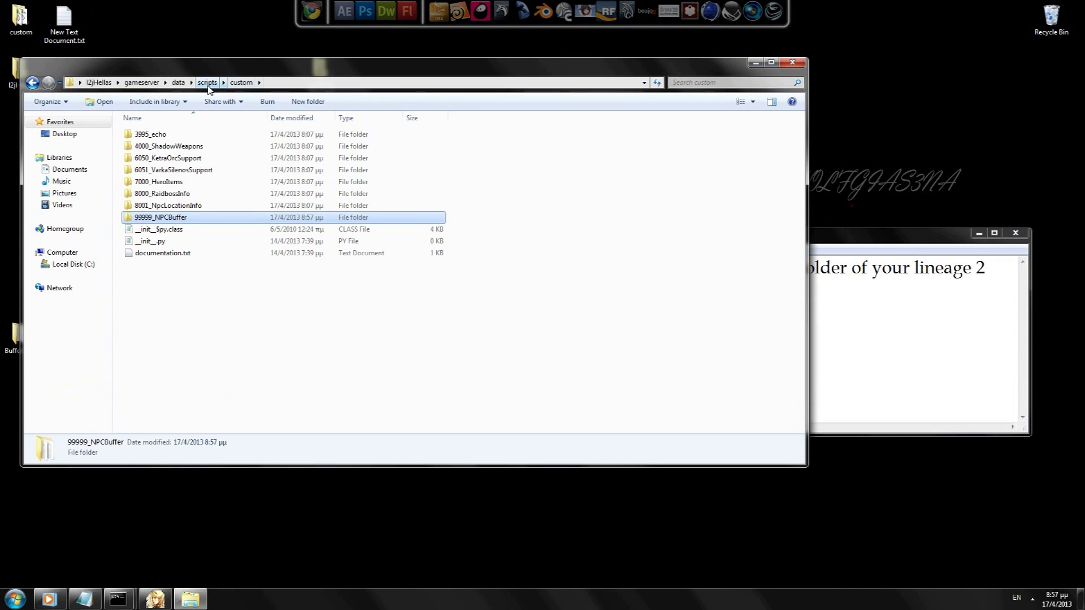
left_click(208, 81)
left_click(177, 83)
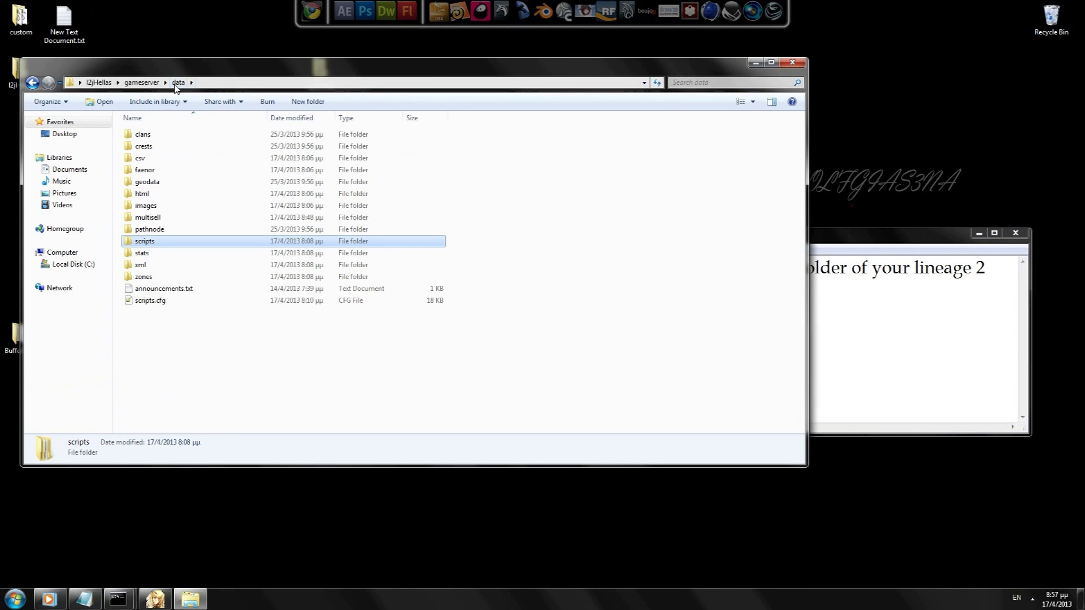
left_click(951, 287)
left_click_drag(794, 272, 747, 271)
type("data f")
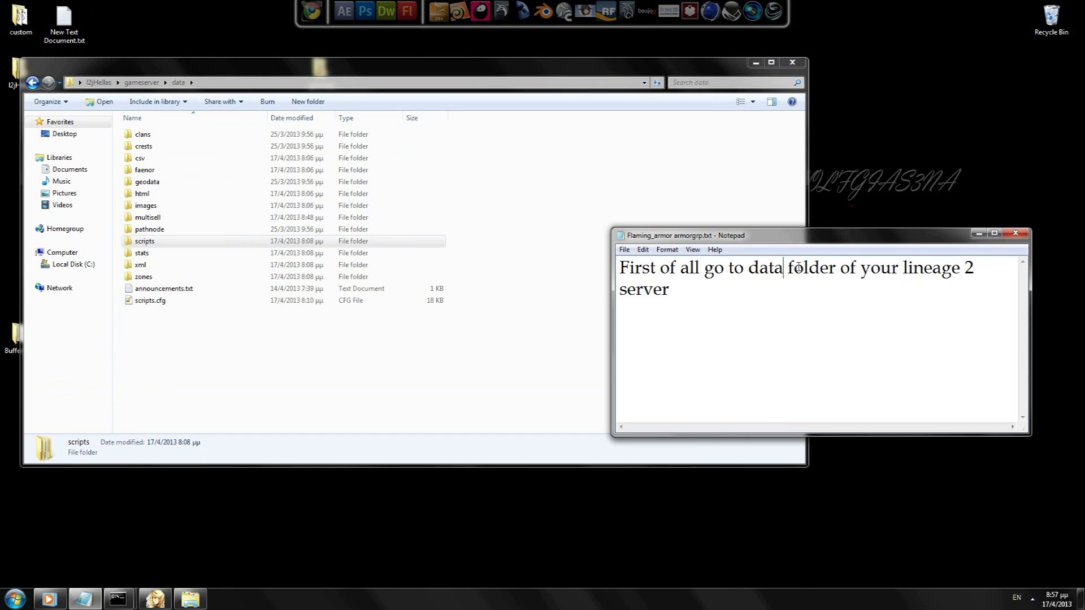
Step: Note 'you will see scripts.cfg open up with a txt editor' and select scripts.cfg
key("ctrl+a")
key("BackSpace")
type("you will see scripts.cfg")
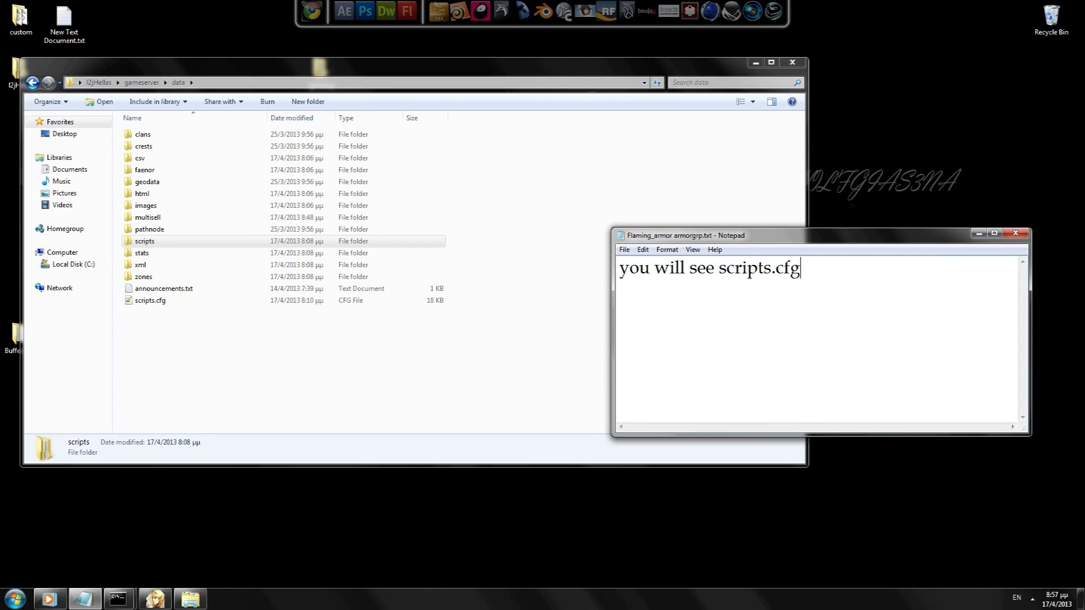
type(" open up with a")
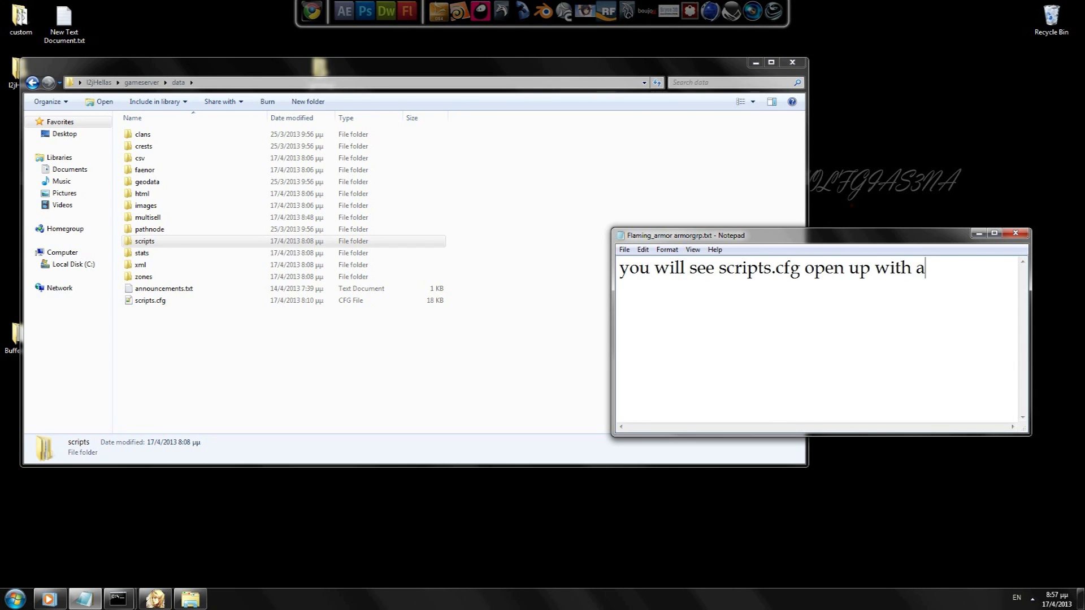
type(" txt editor")
left_click(156, 302)
Step: Open scripts.cfg in Notepad++ and trim 'editor' from the note
right_click(156, 302)
left_click(206, 323)
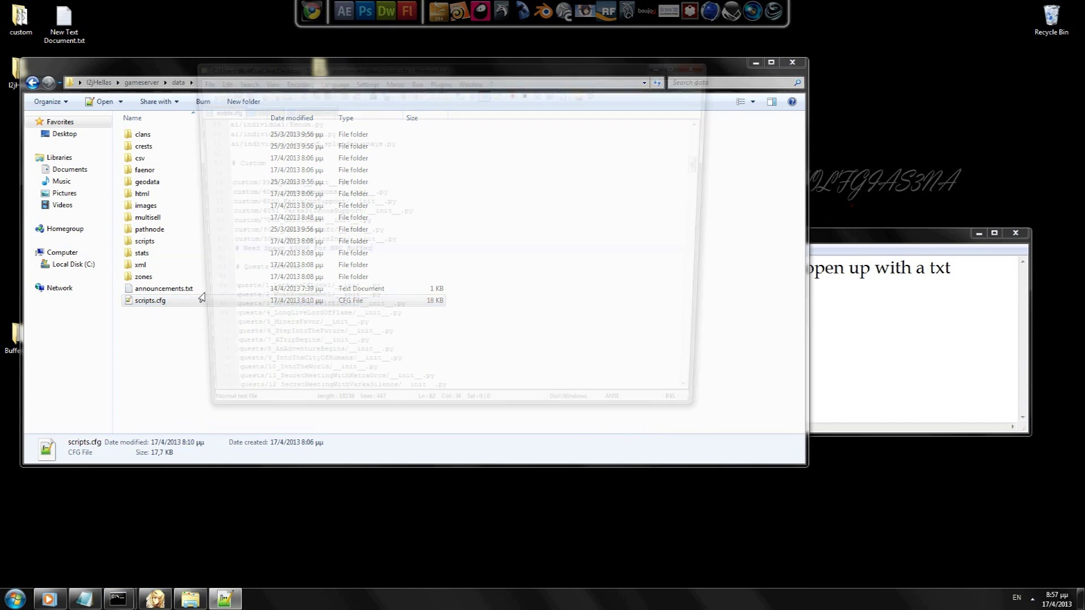
key("alt+Tab")
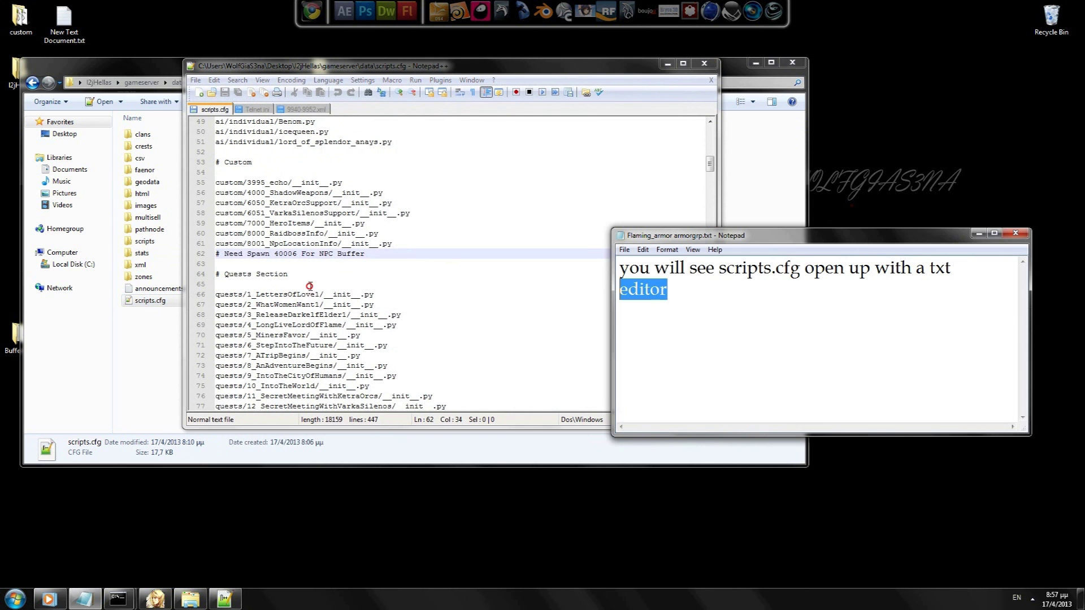
key("BackSpace")
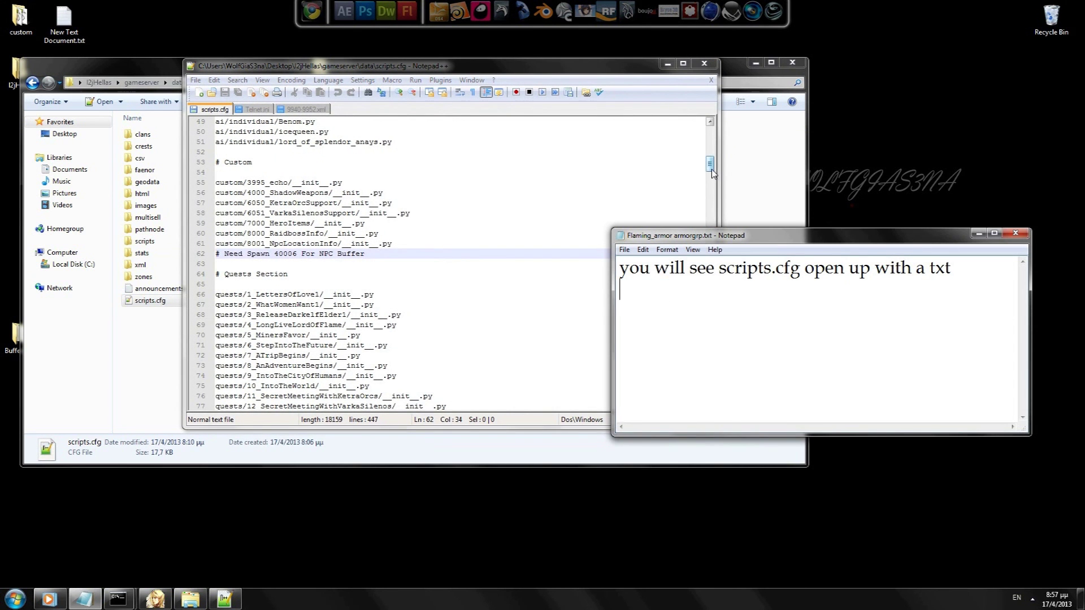
left_click_drag(711, 169, 710, 129)
Step: Replace the note with 'Scroll till you see custom senction' and scroll scripts.cfg down
key("alt+Tab")
key("ctrl+a")
type("Scroll till you see custo")
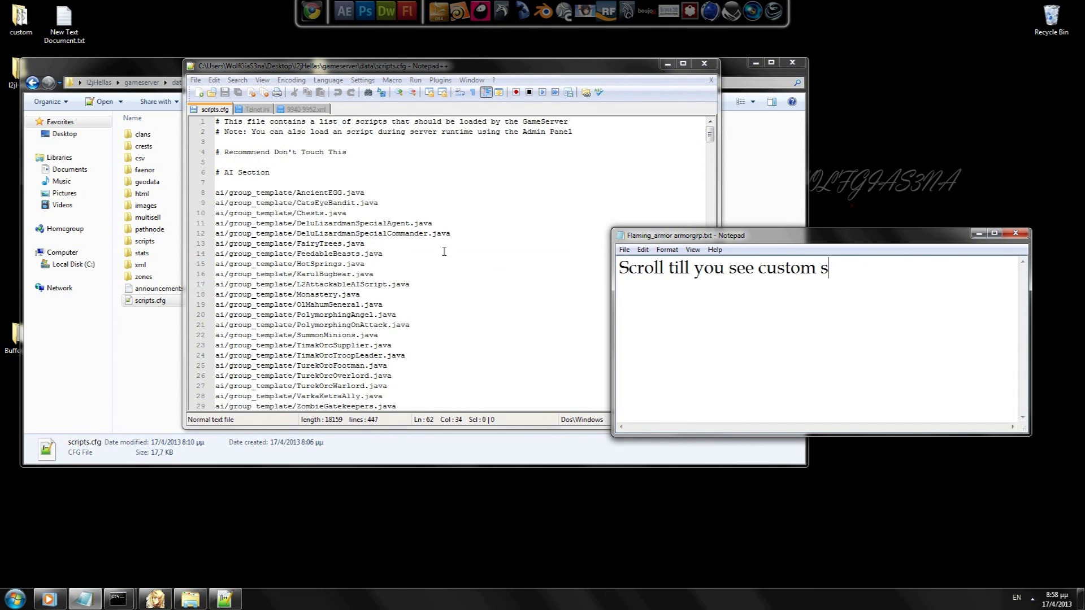
type("m senction")
left_click_drag(710, 148, 710, 162)
Step: Highlight the # Custom section, then the '# Need Spawn 40006 For NPC Buffer' line
left_click(217, 202)
mouse_move(217, 203)
left_mouse_down()
mouse_move(422, 295)
mouse_move(368, 295)
mouse_move(209, 204)
left_mouse_up()
left_click(288, 243)
key("alt+Tab")
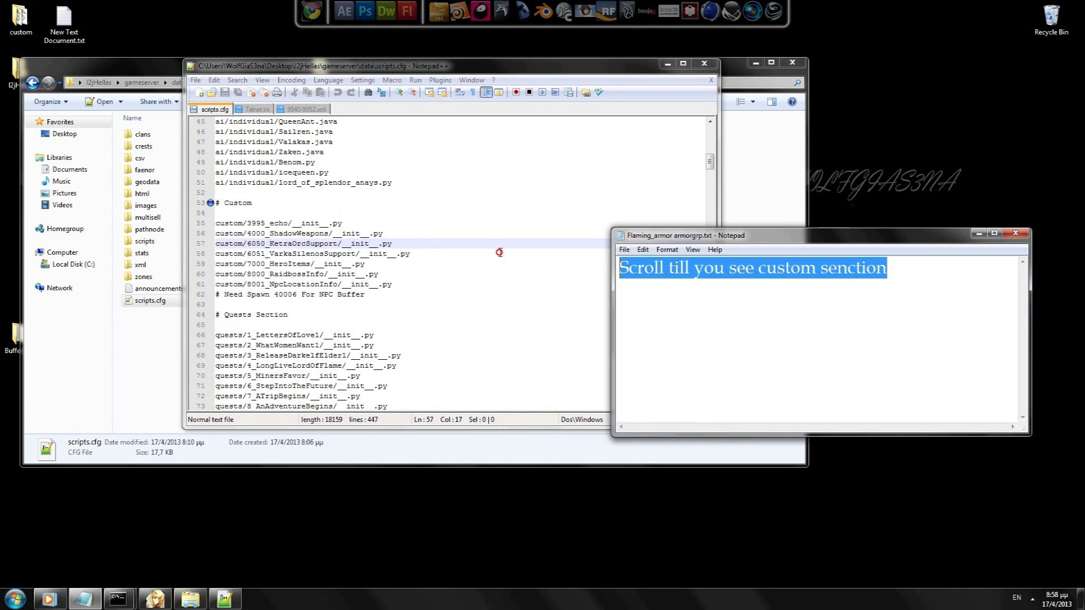
left_click_drag(219, 297, 382, 292)
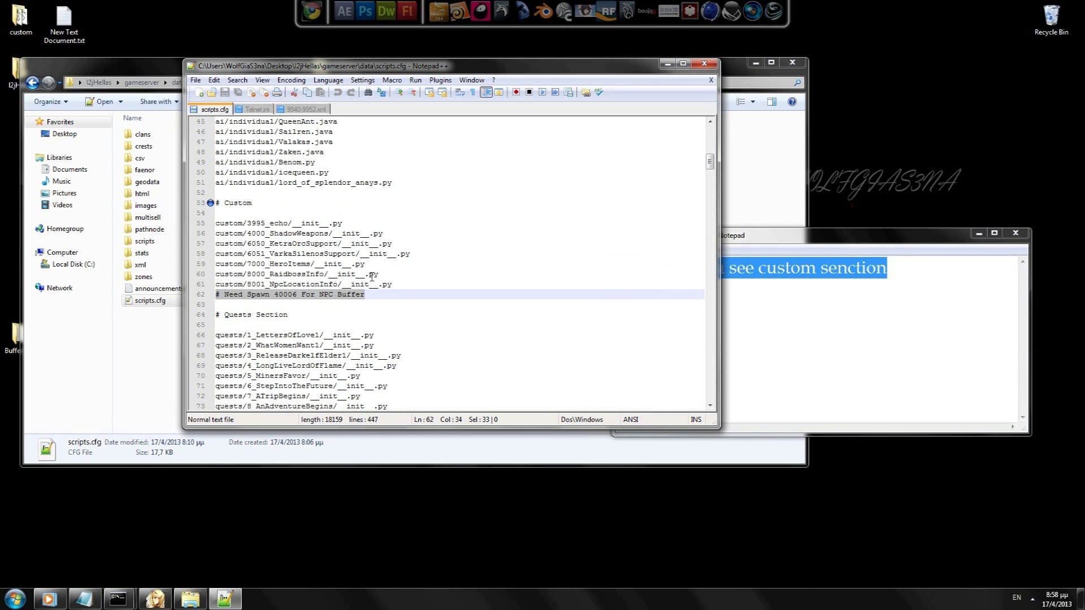
Step: Delete the '# Need Spawn 40006 For NPC Buffer' comment line and note 'write something like this'
key("Delete")
left_click(393, 284)
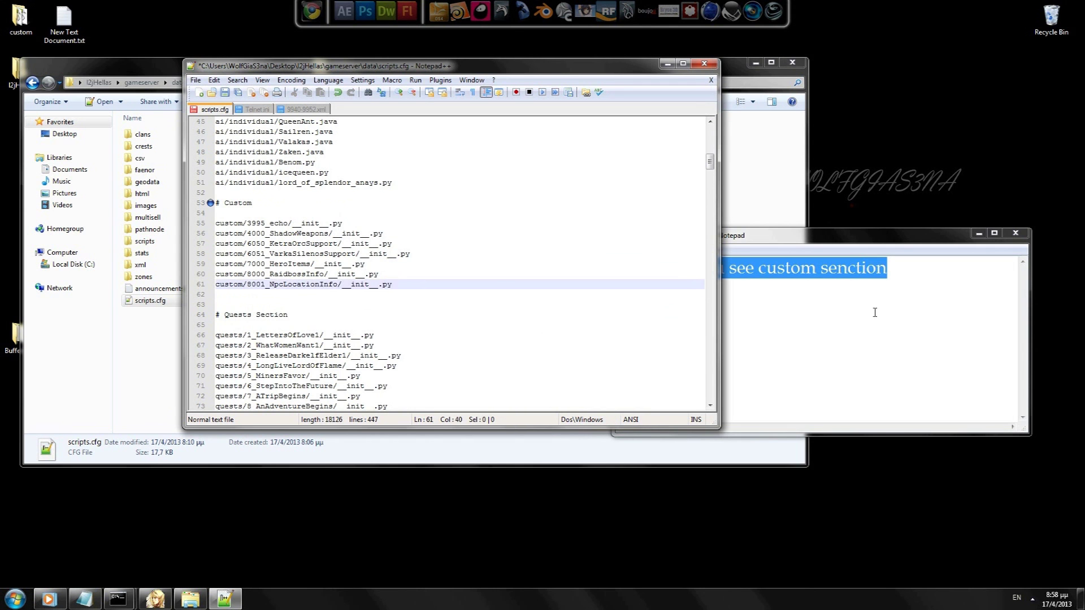
key("alt+Tab")
type("Now ")
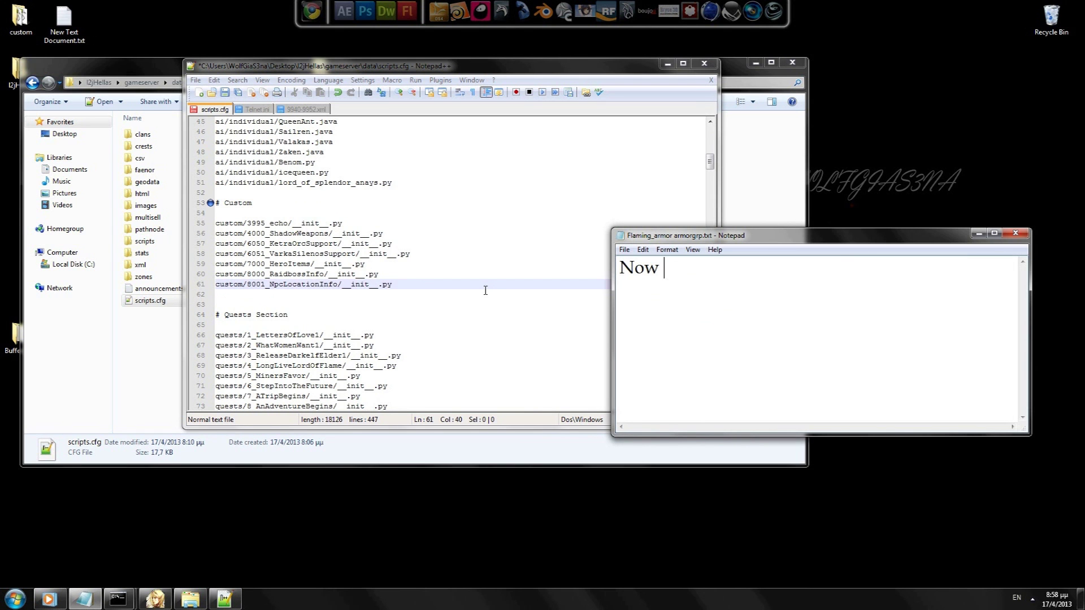
type("write what i wr")
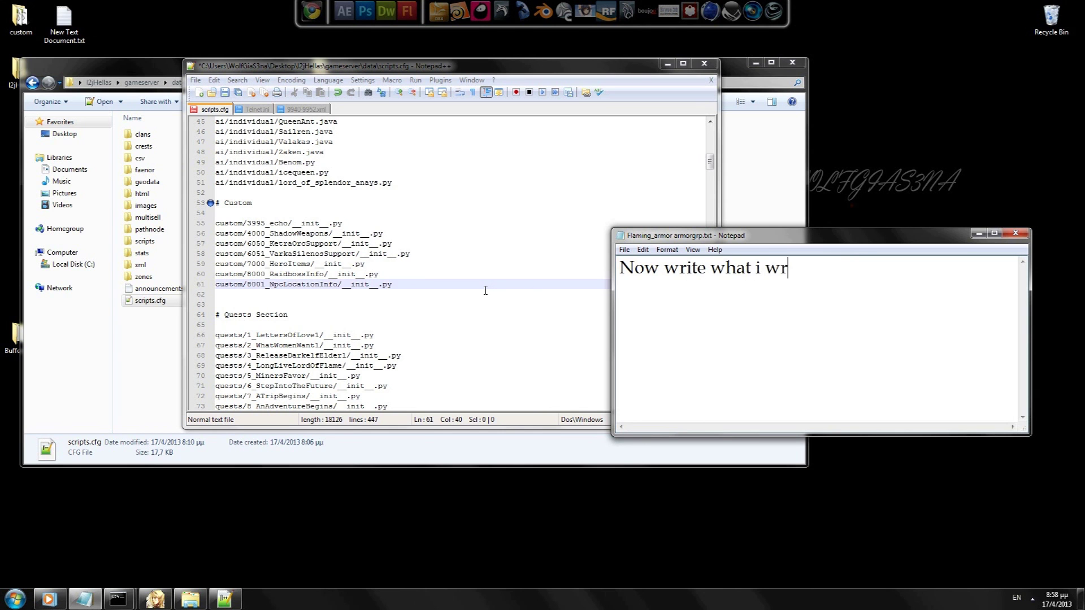
key("ctrl+a")
key("BackSpace")
type("write some")
type("t")
key("BackSpace")
type("something l")
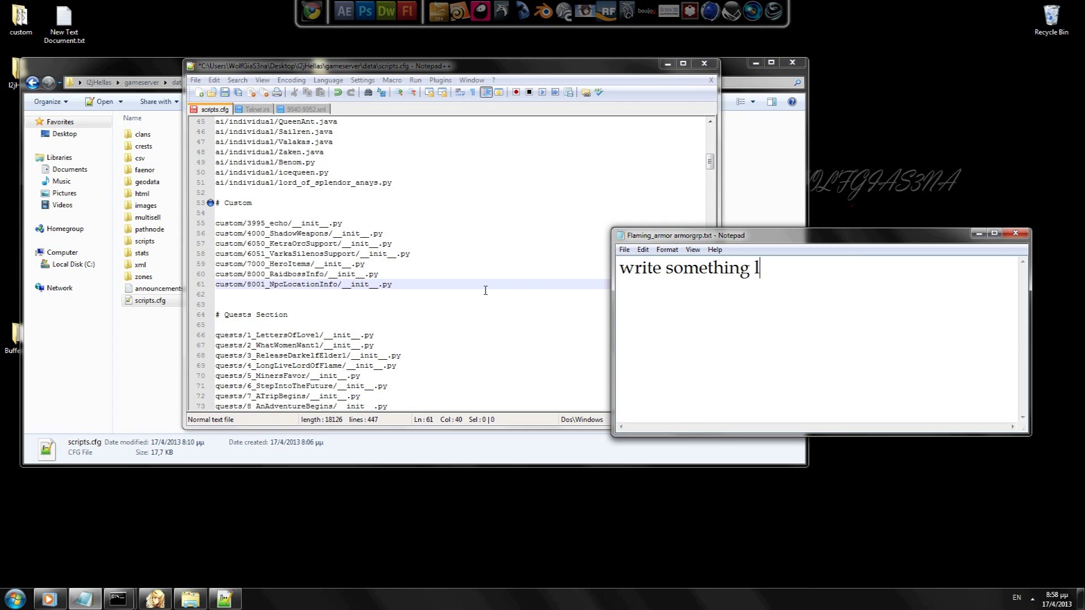
type("ike this")
Step: Add 'below the other line' to the note and insert a new line after line 61 in scripts.cfg
left_click_drag(759, 236, 826, 438)
type("below the")
key("Return")
type("other line")
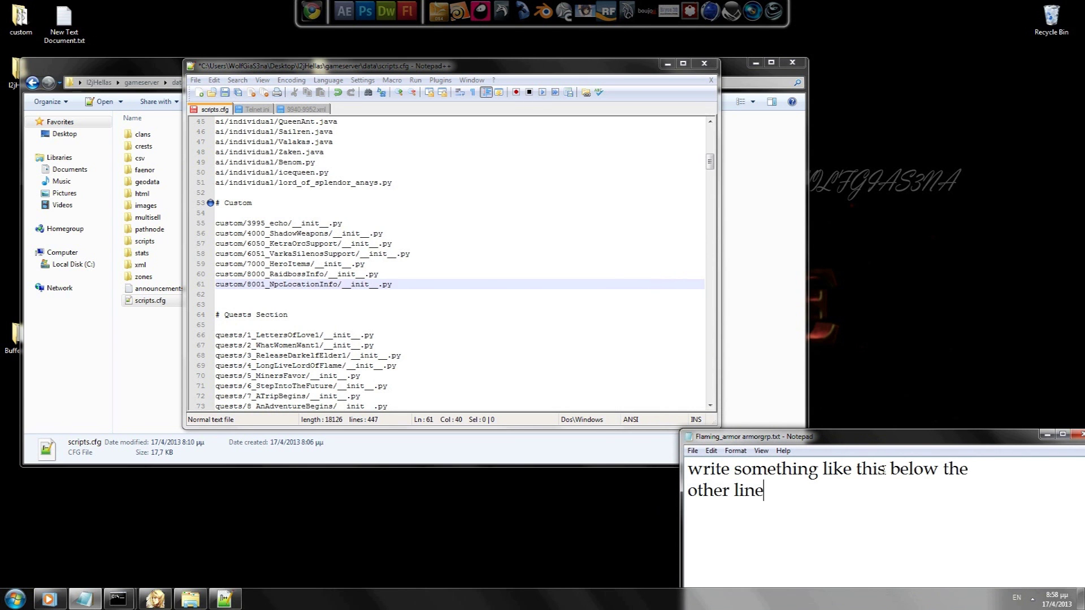
left_click(397, 285)
key("Return")
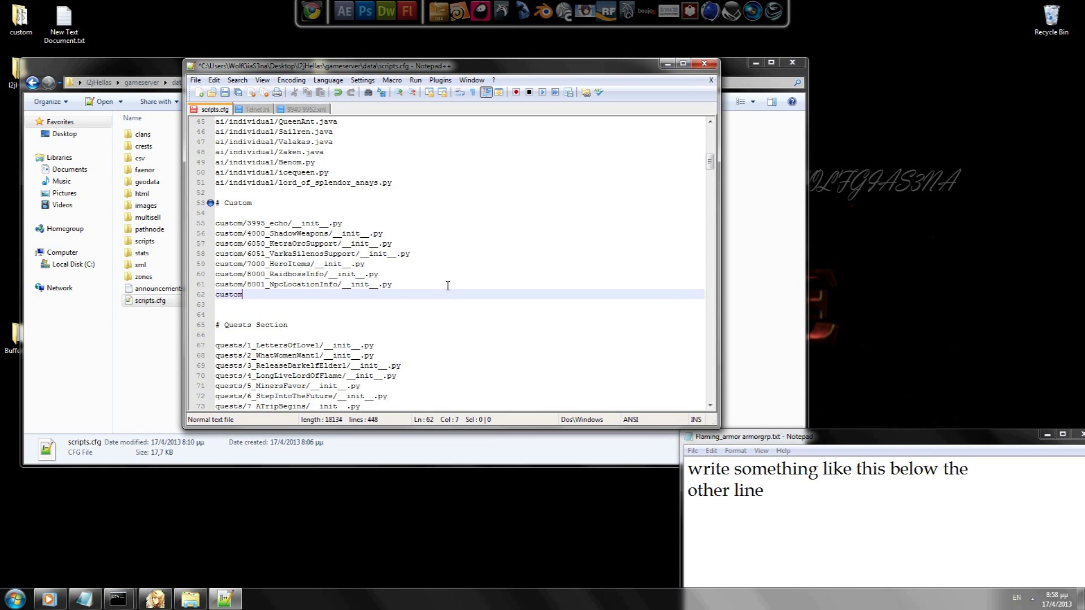
Step: Replace the note with 'custom/<here the folder name'
left_click(814, 510)
key("ctrl+a")
key("Delete")
type("custom")
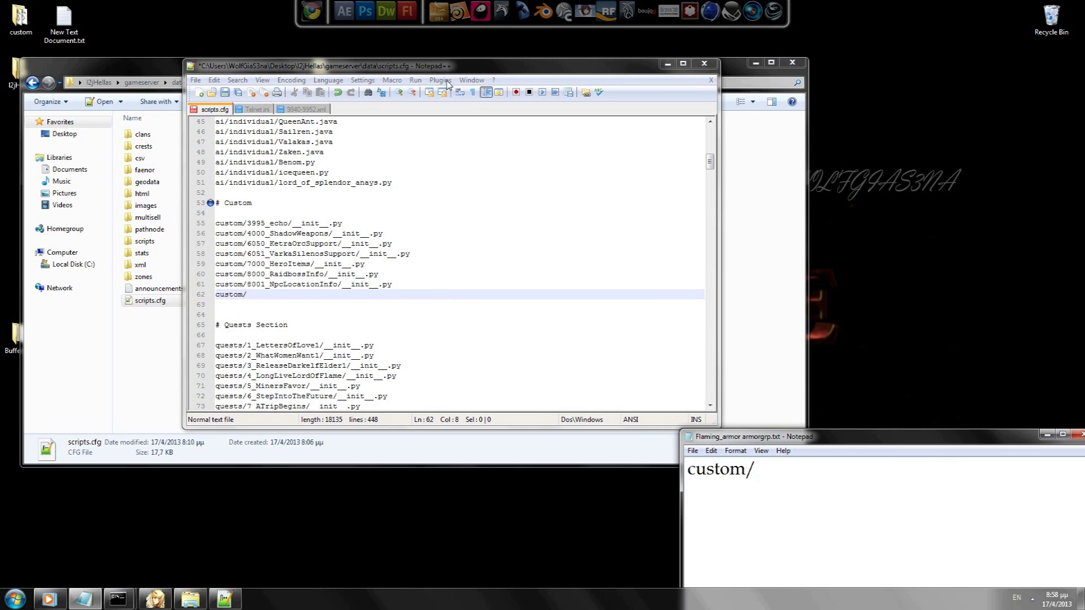
type("/<here the folder name>")
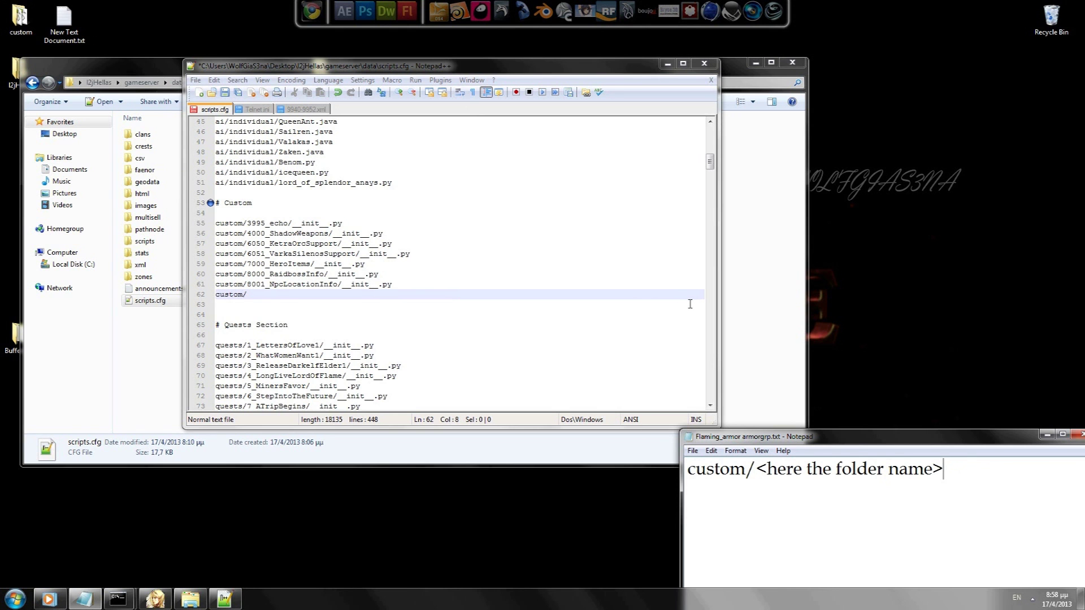
Step: Open scripts > custom and copy the 99999_NPCBuffer folder name from its rename box
double_click(145, 240)
double_click(148, 147)
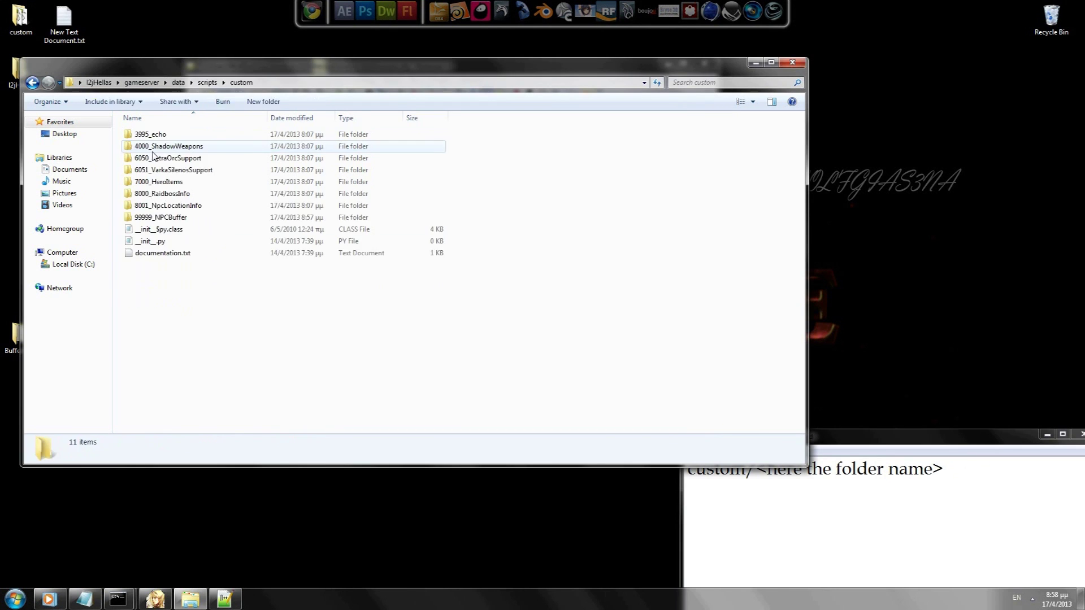
left_click(156, 220)
left_click(161, 223)
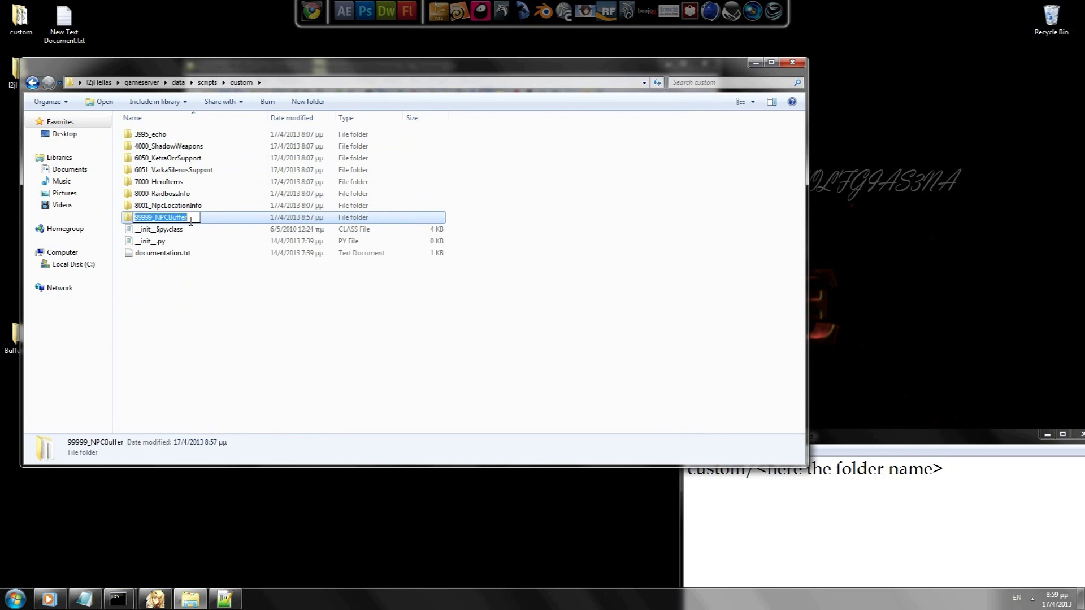
right_click(147, 220)
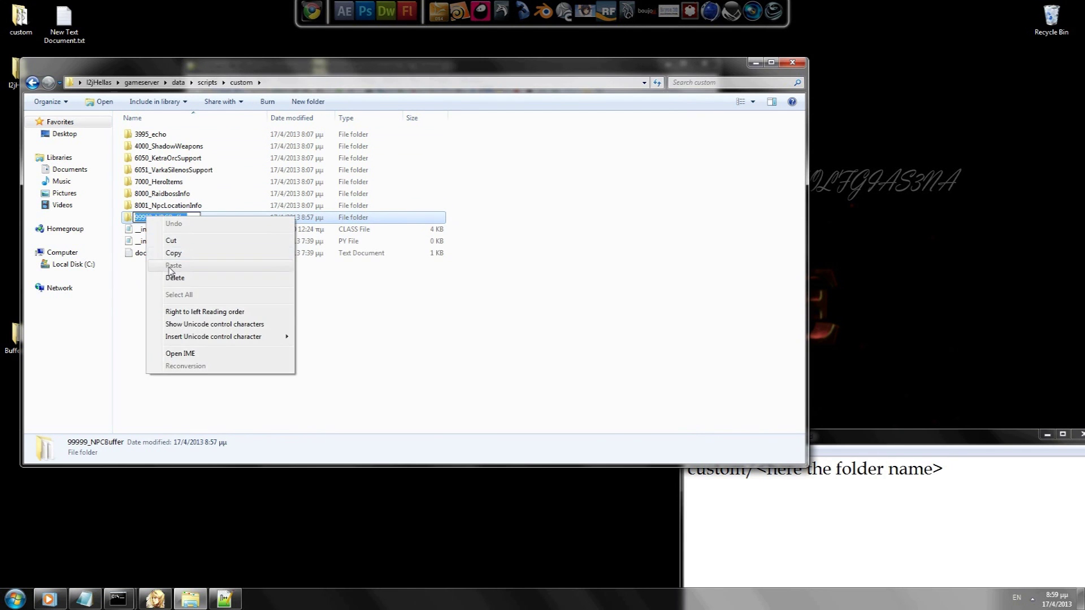
left_click(171, 249)
key("alt+Tab")
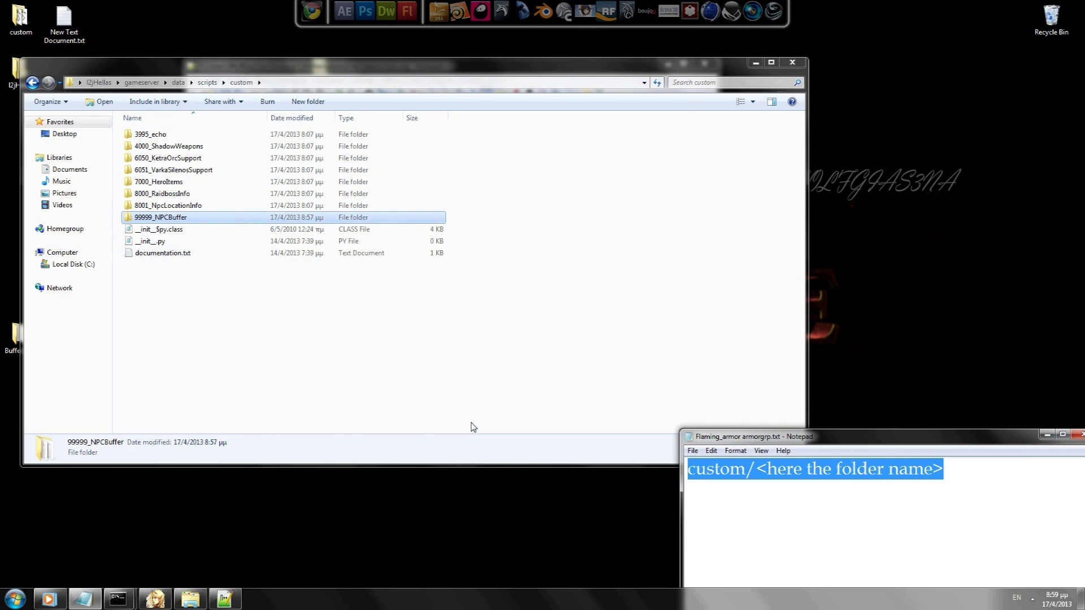
Step: Swap the placeholder in the note so it reads 'custom/99999_NPCBuffer'
left_click_drag(961, 474, 756, 470)
type("mine is this ")
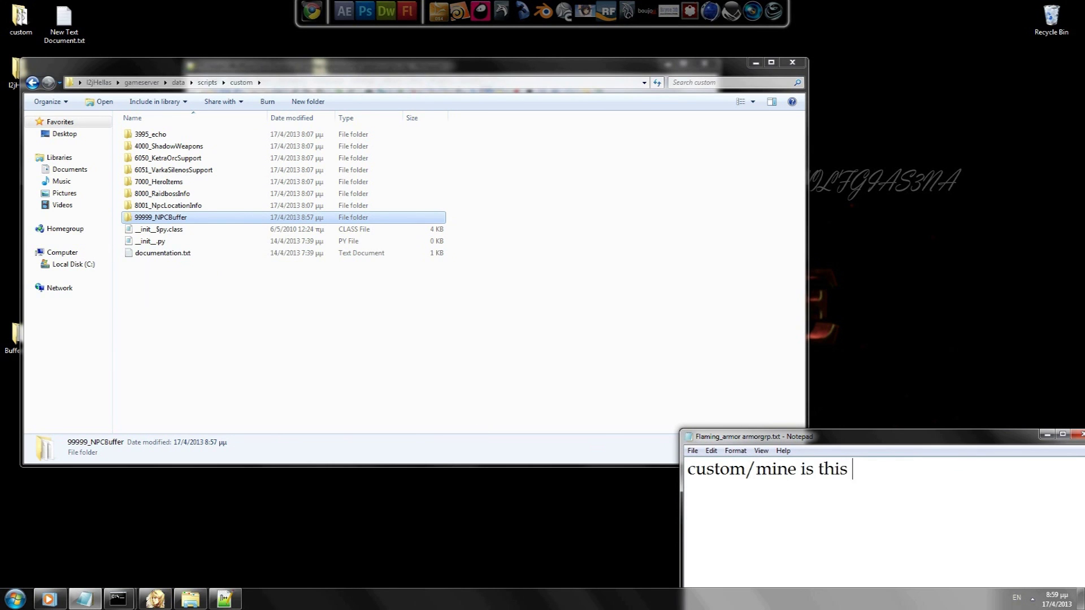
type("->")
key("ctrl+v")
key("BackSpace")
key("BackSpace")
key("BackSpace")
key("BackSpace")
key("BackSpace")
key("BackSpace")
key("BackSpace")
key("BackSpace")
key("BackSpace")
key("BackSpace")
key("BackSpace")
key("BackSpace")
key("BackSpace")
key("BackSpace")
key("BackSpace")
key("BackSpace")
key("BackSpace")
key("BackSpace")
key("BackSpace")
key("BackSpace")
type("/")
key("ctrl+v")
Step: Paste 99999_NPCBuffer after custom/ on line 62 of scripts.cfg, adding '/' to the note
left_click(225, 599)
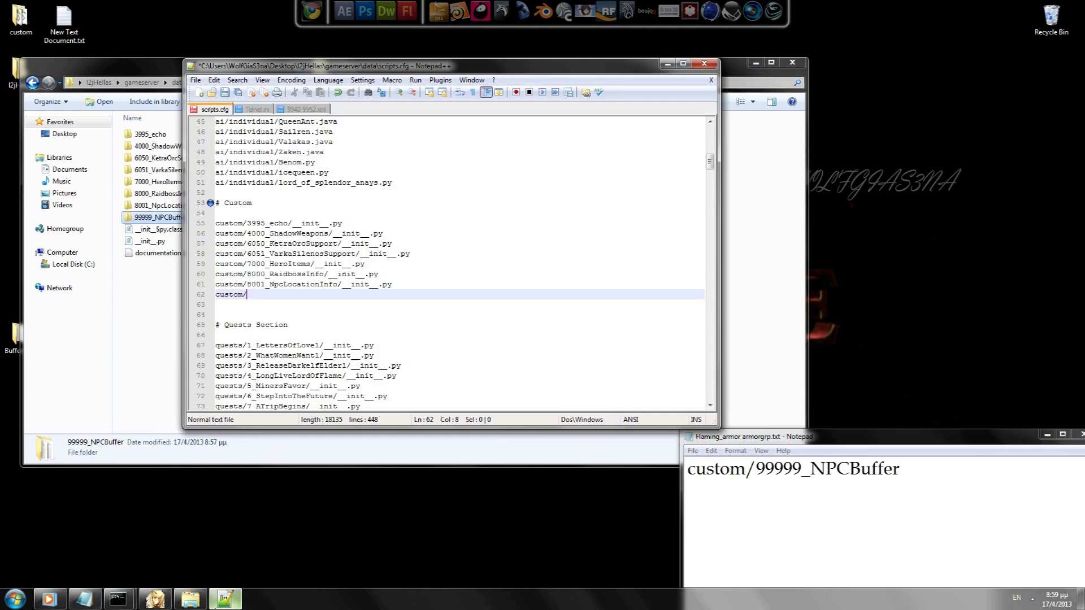
key("ctrl+v")
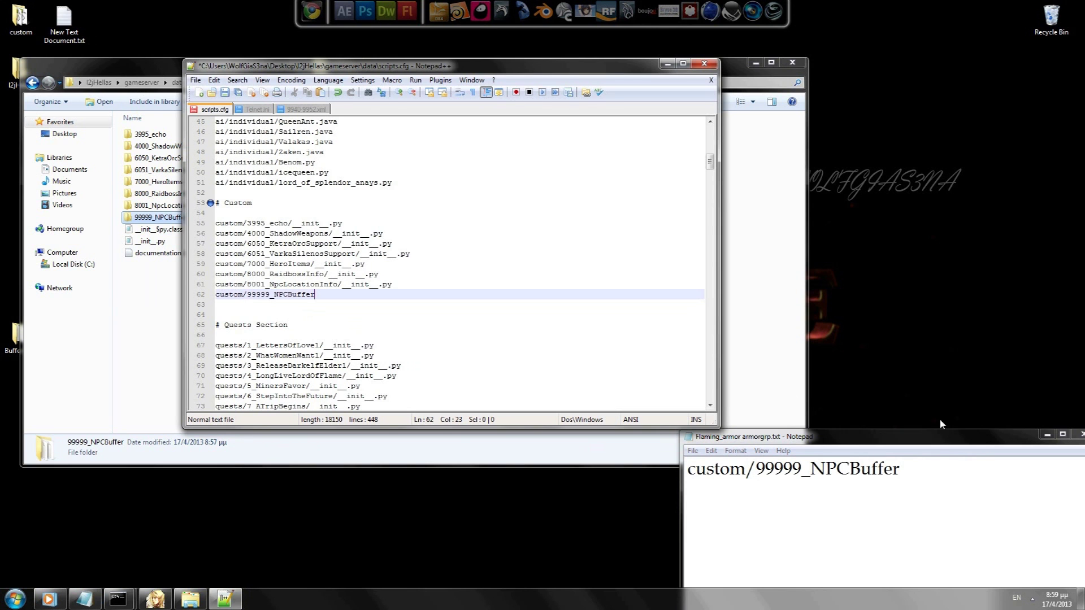
left_click(927, 467)
type("/")
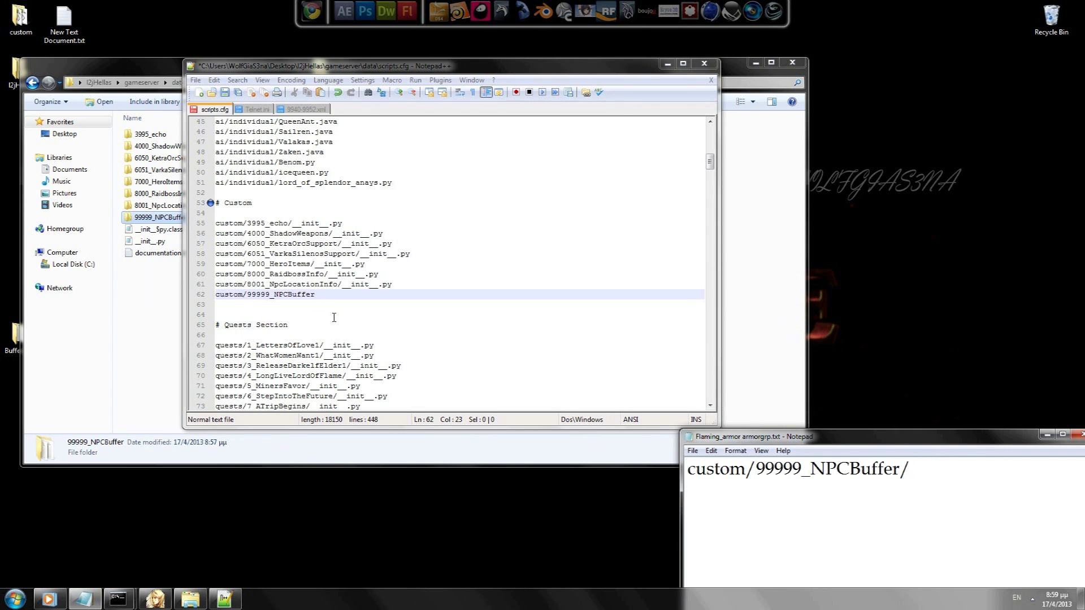
left_click(329, 293)
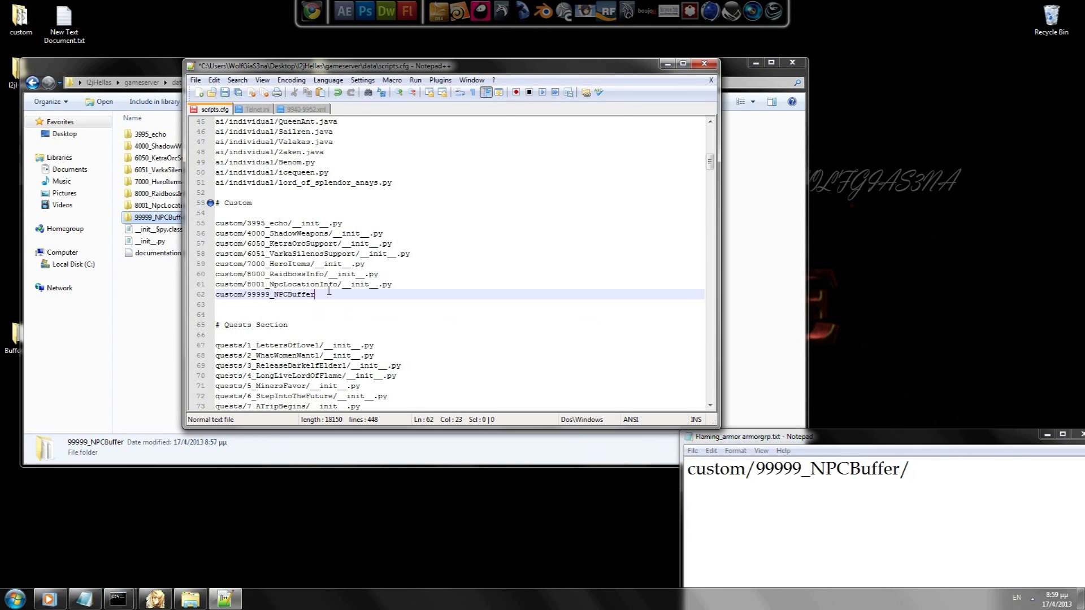
Step: Append '__init__.py' to the note and draft, then erase, a warning about two lines
left_click(973, 476)
type("__i")
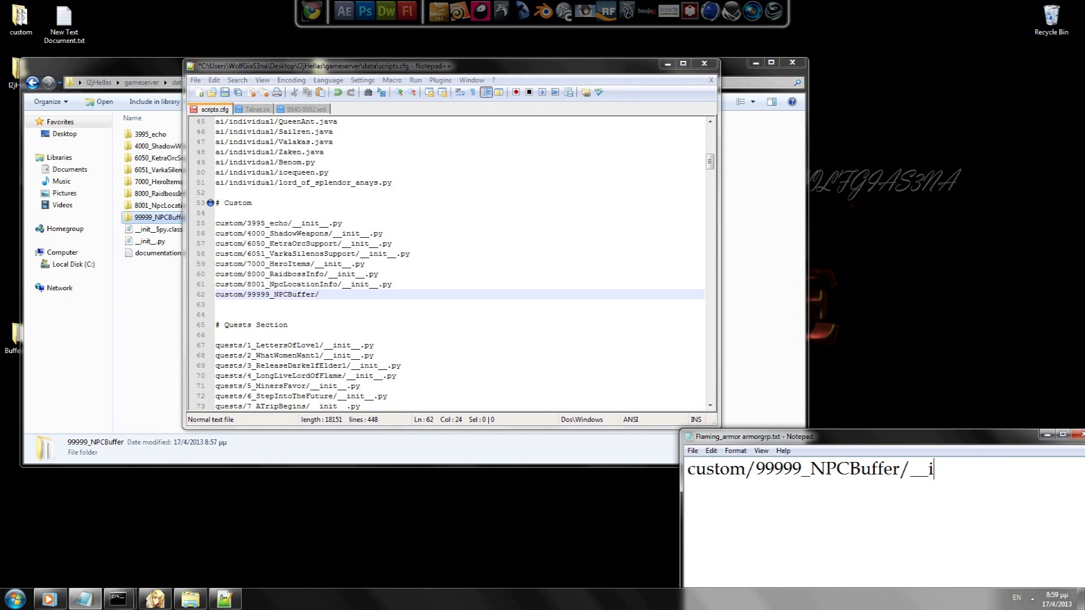
type("nit__.p")
type("y  ")
type("beca")
key("BackSpace")
type("arefull is")
key("BackSpace")
key("BackSpace")
type("the")
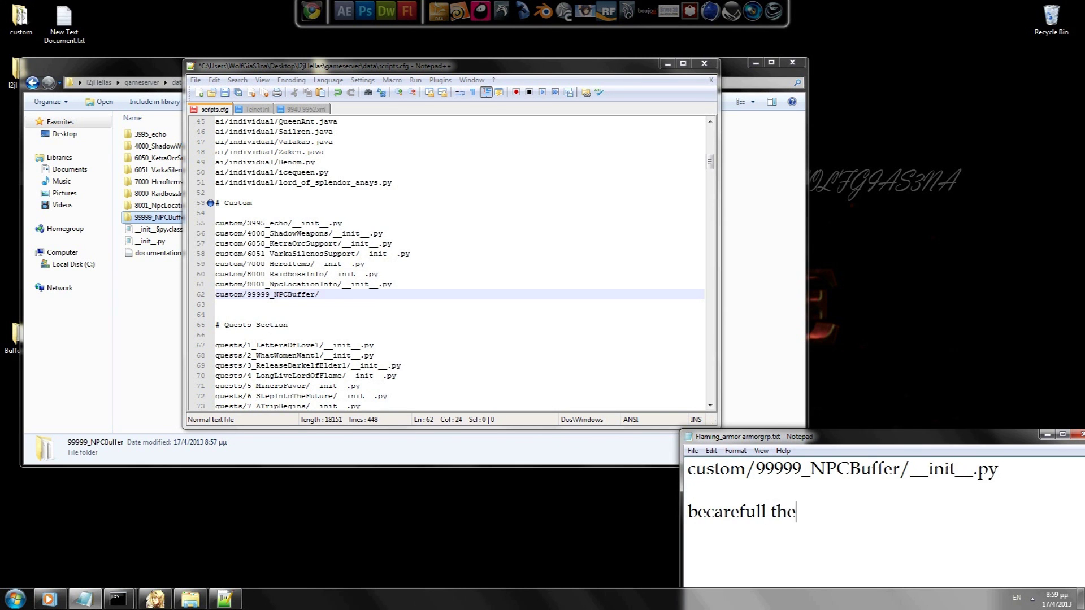
type("re are 2 lines _ _")
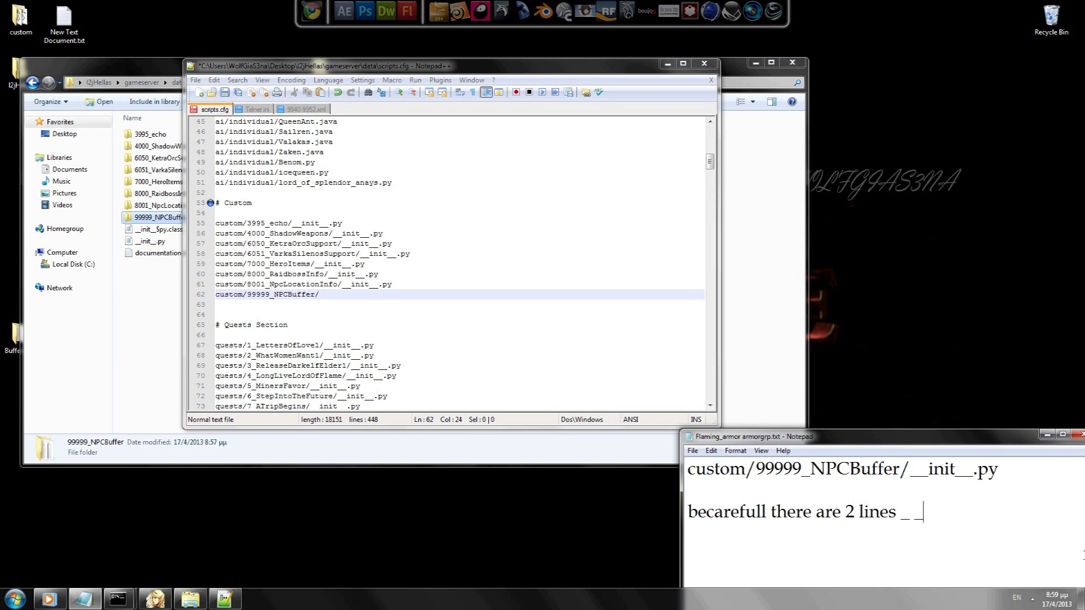
key("BackSpace")
key("BackSpace")
key("BackSpace")
key("BackSpace")
key("BackSpace")
key("BackSpace")
key("BackSpace")
key("BackSpace")
key("BackSpace")
key("BackSpace")
key("BackSpace")
key("BackSpace")
key("BackSpace")
key("BackSpace")
key("BackSpace")
key("BackSpace")
key("BackSpace")
key("BackSpace")
key("BackSpace")
key("BackSpace")
key("BackSpace")
key("BackSpace")
key("BackSpace")
key("BackSpace")
key("BackSpace")
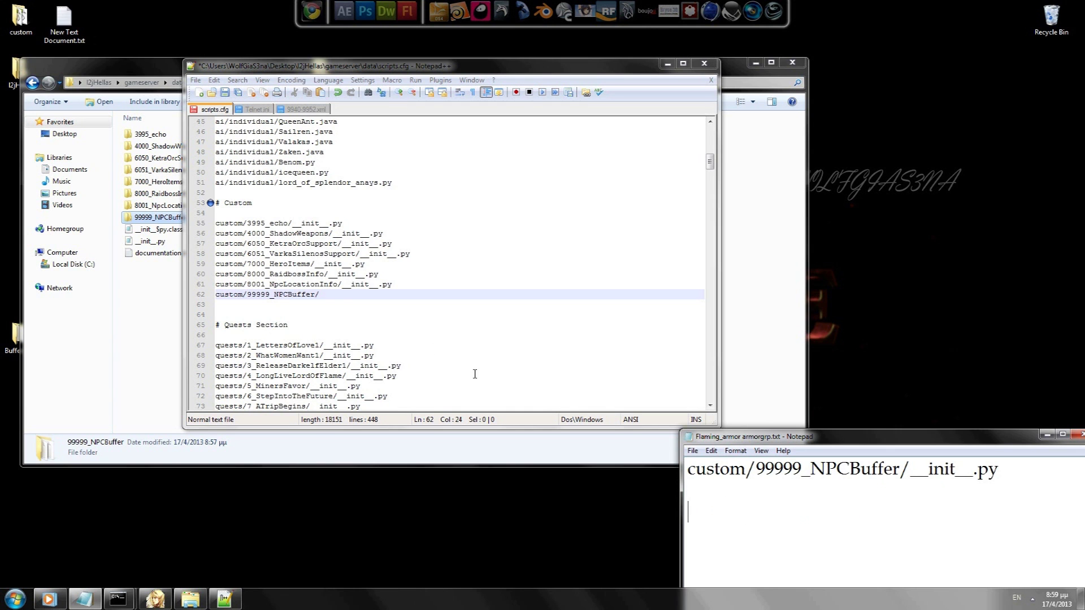
left_click(313, 296)
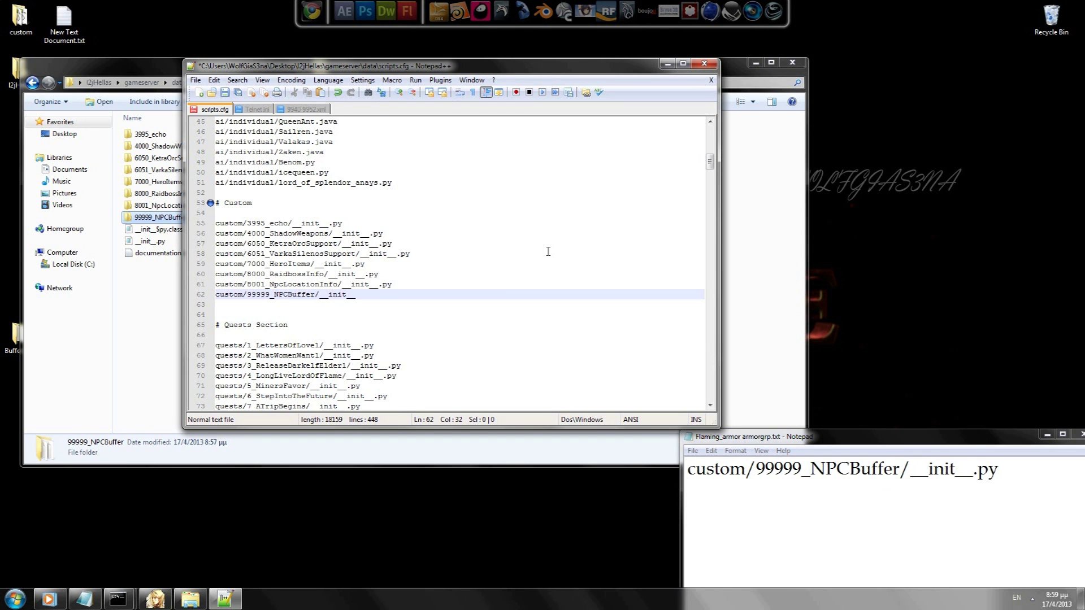
Step: Rewrite the note to say 'save and exi'
key("alt+Tab")
key("End")
key("ctrl+a")
type("an")
key("BackSpace")
key("BackSpace")
type("save and exi")
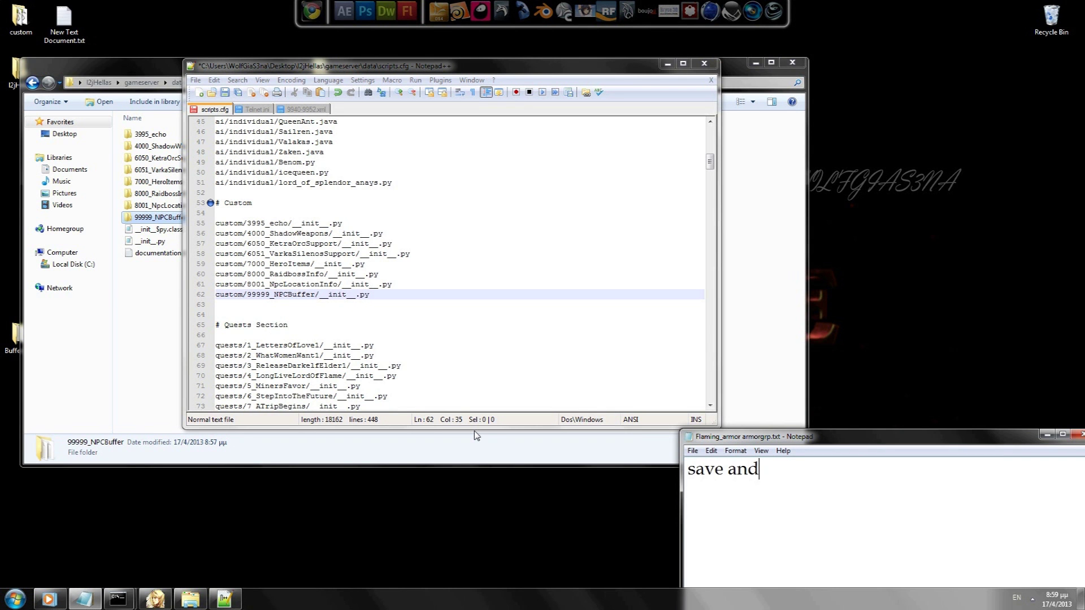
Step: Save scripts.cfg and exit Notepad++, returning to Explorer's custom folder
left_click(196, 80)
left_click(213, 132)
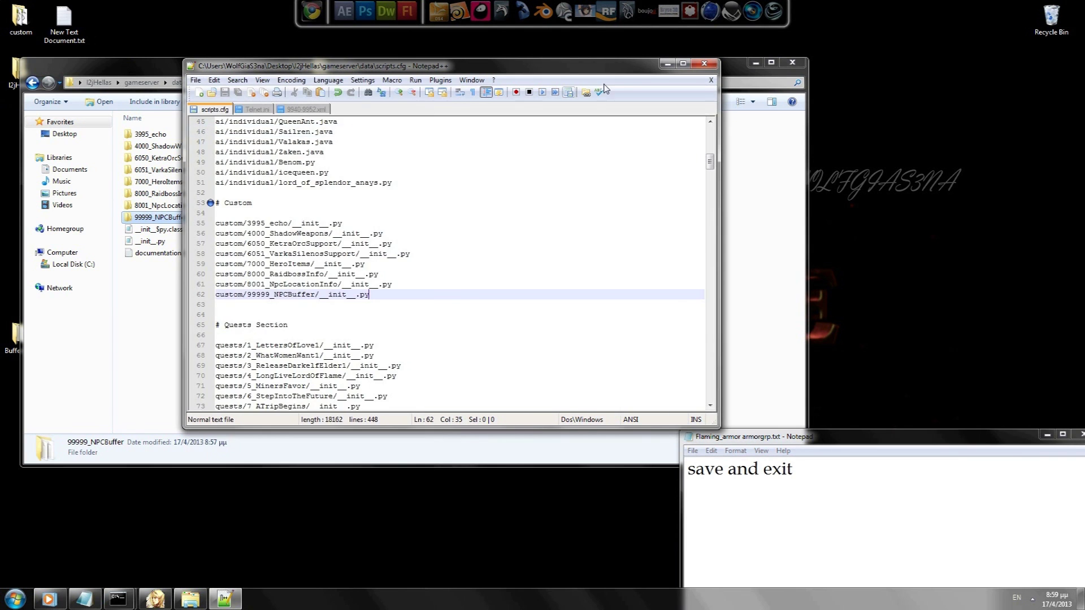
left_click(196, 80)
left_click(211, 526)
left_click(150, 242)
left_click(158, 232)
Step: Reopen the custom folder and briefly open then close __init__.py
left_click(150, 241)
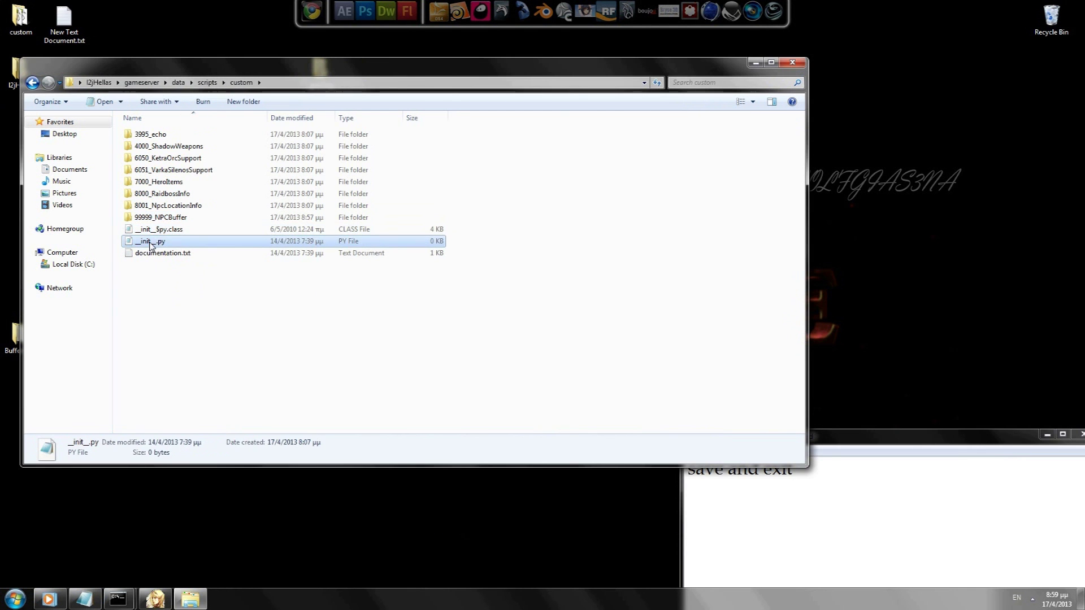
left_click(31, 83)
double_click(151, 146)
left_click(153, 243)
double_click(153, 243)
left_click(514, 506)
Step: Navigate data > scripts > custom > 99999_NPCBuffer and open the buffer's __init__.py
left_click(33, 83)
left_click(148, 158)
left_click(149, 146)
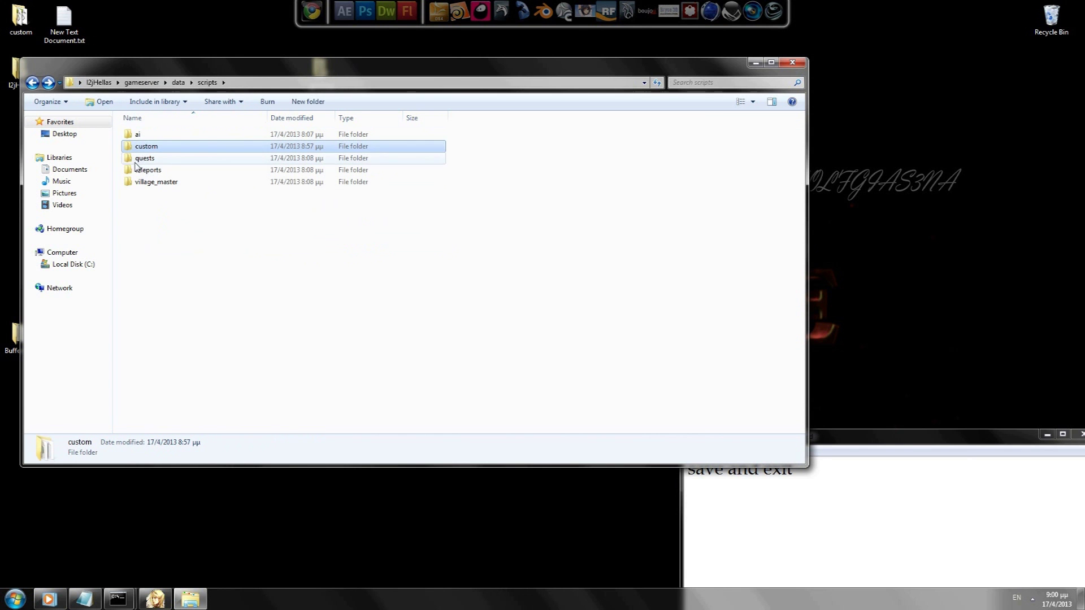
left_click(32, 82)
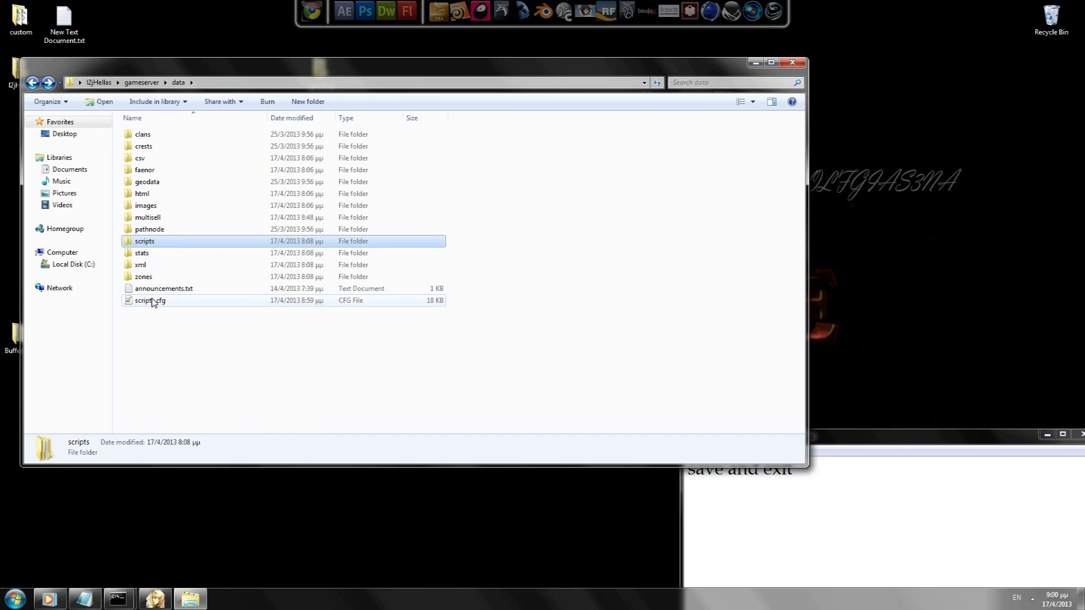
double_click(142, 244)
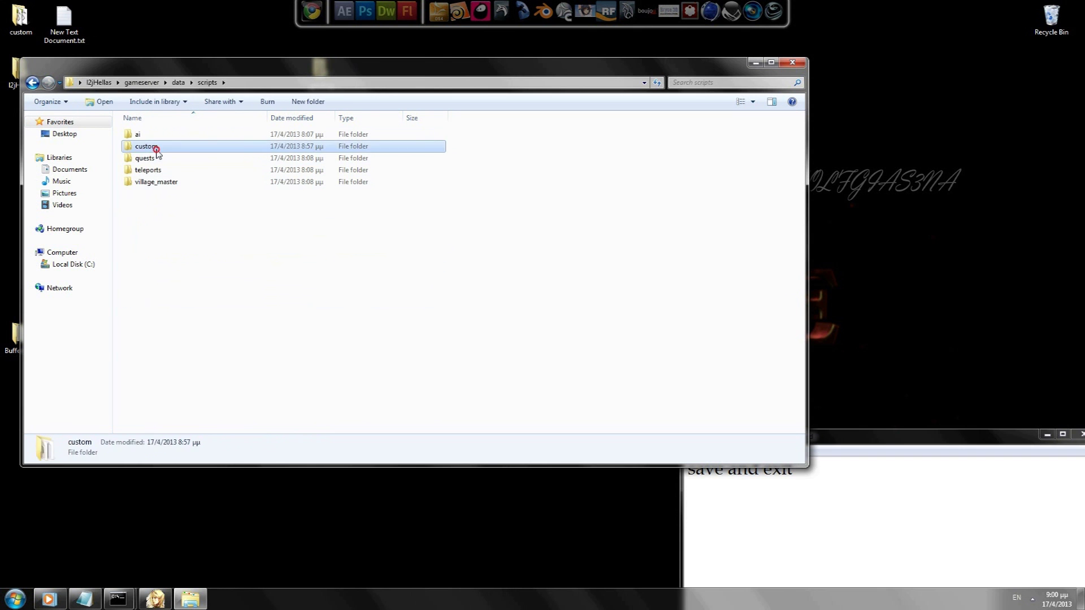
double_click(146, 146)
left_click(207, 229)
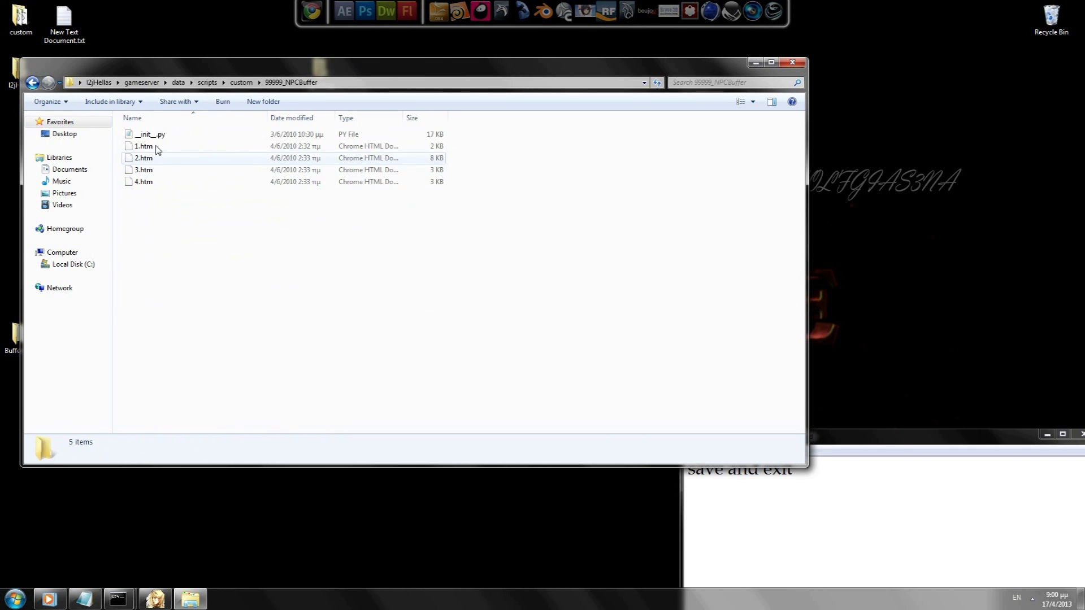
double_click(149, 134)
Step: Resize the __init__.py window and note 'If you open 99999_NPCBuffer folder and edit __init.py you can see'
left_click_drag(184, 509, 161, 315)
left_click_drag(503, 436, 701, 435)
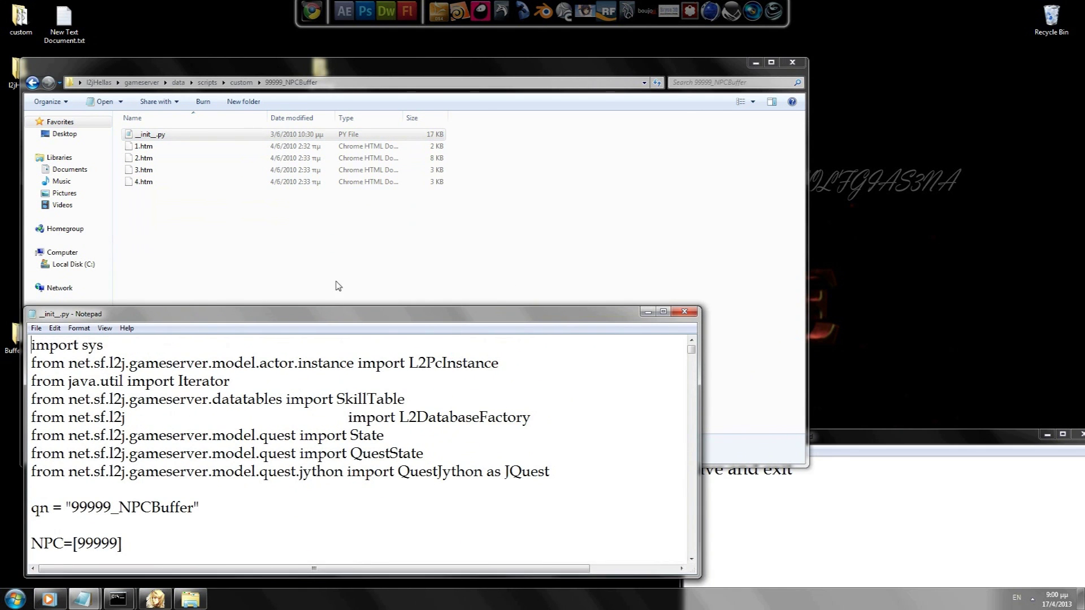
left_click_drag(315, 306, 315, 332)
key("alt+Tab")
type("now")
key("ctrl+a")
type("I")
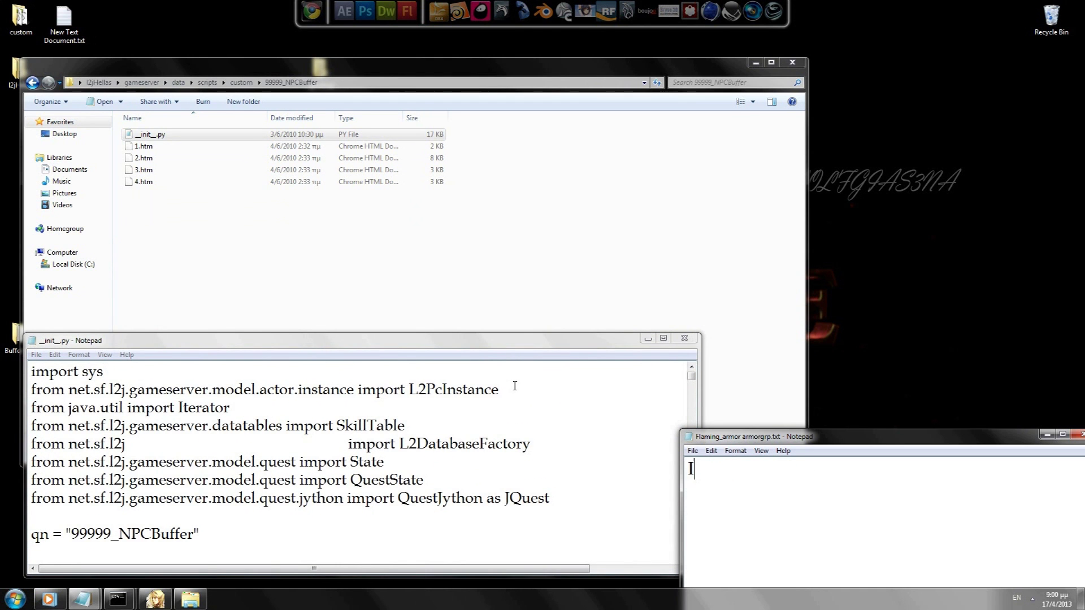
type("f you open 99999_NPCBuffer folder")
key("Return")
type("and edit __init.p")
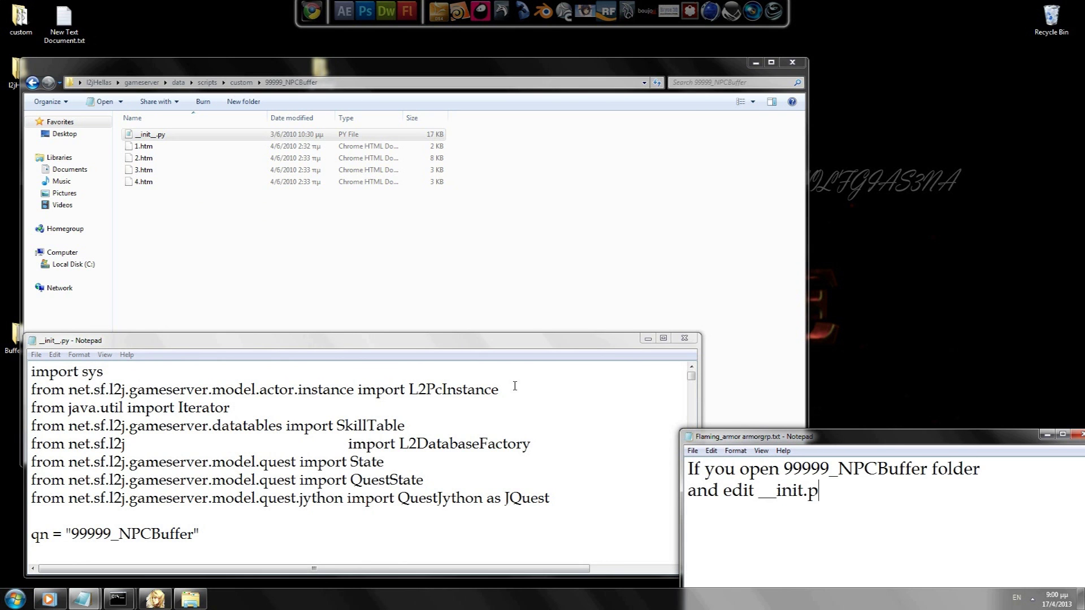
type("y you can see")
key("Return")
type("the impo")
Step: Rewrite the note: a buffer saying 'You don't meet criteria' is because of imports
key("ctrl+a")
type("the ")
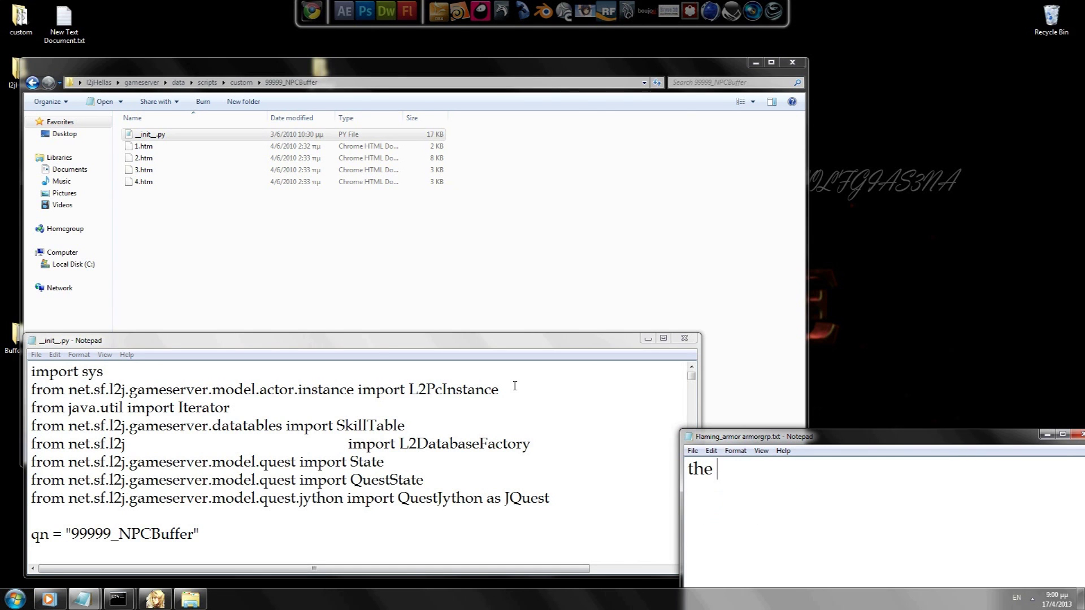
type("Imports sys  ")
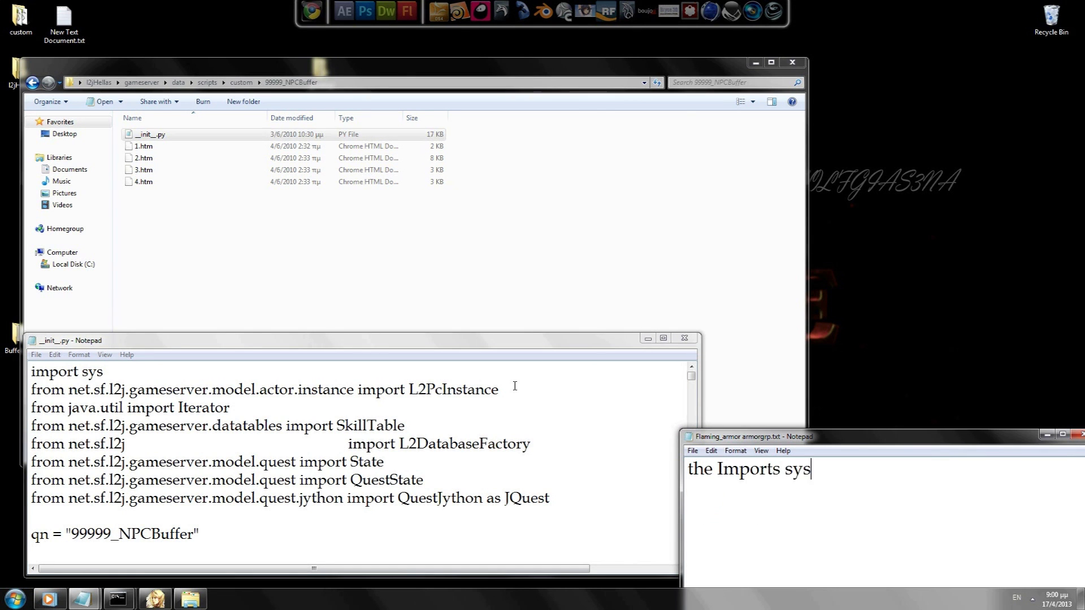
type("many users face proble")
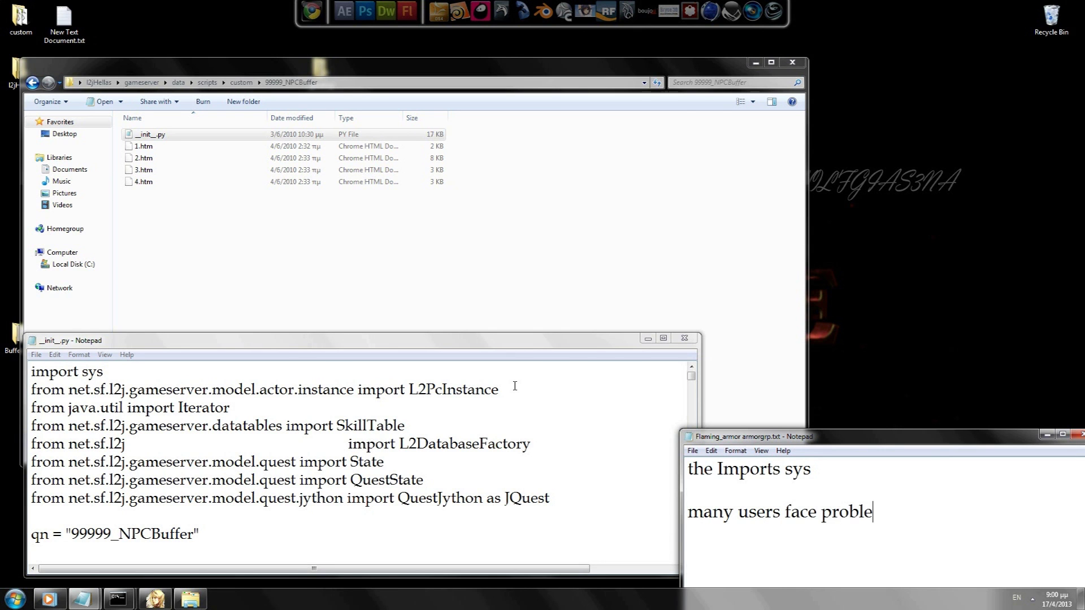
type("m with this.")
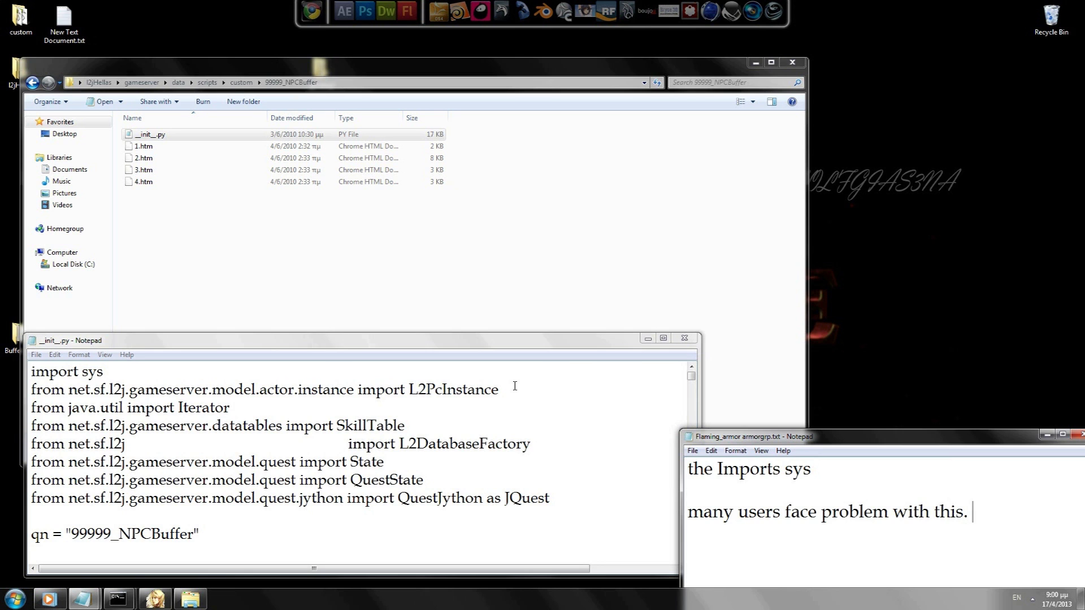
key("ctrl+a")
type("Som")
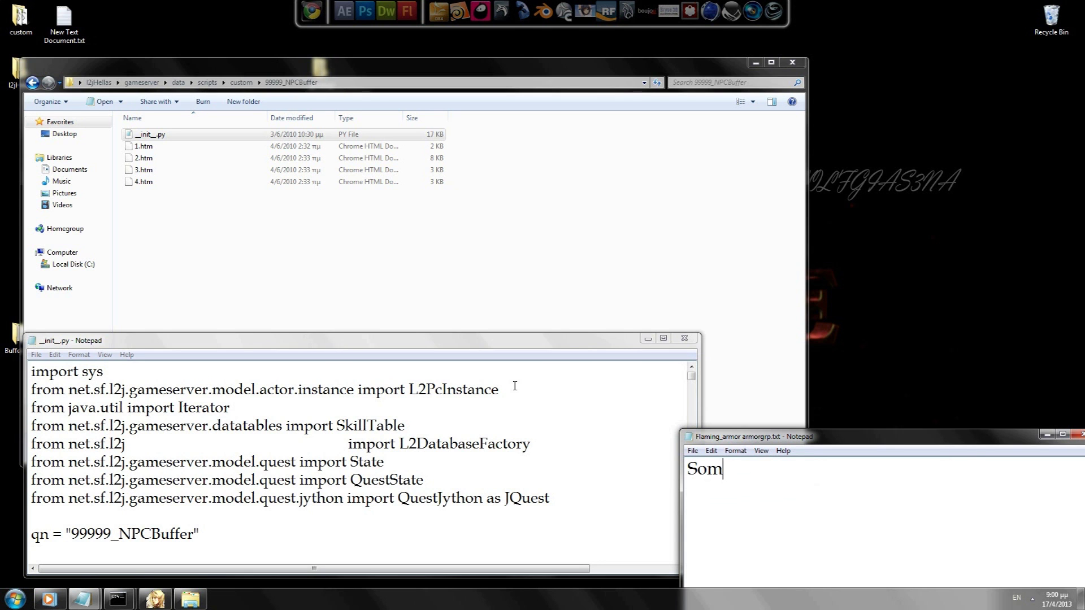
type("etimes buffer say")
key("Return")
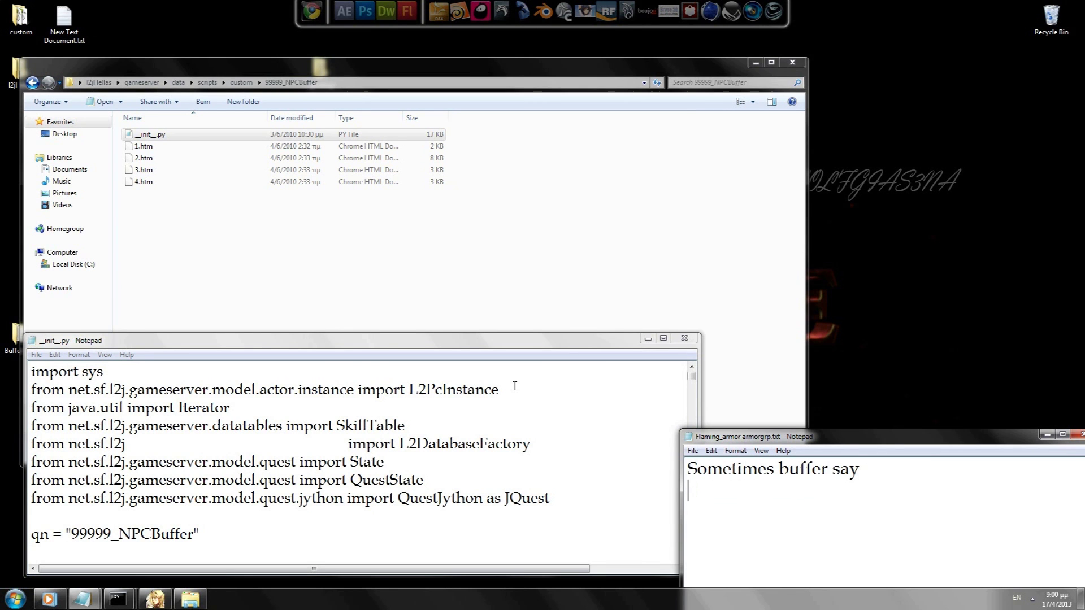
type("You don't")
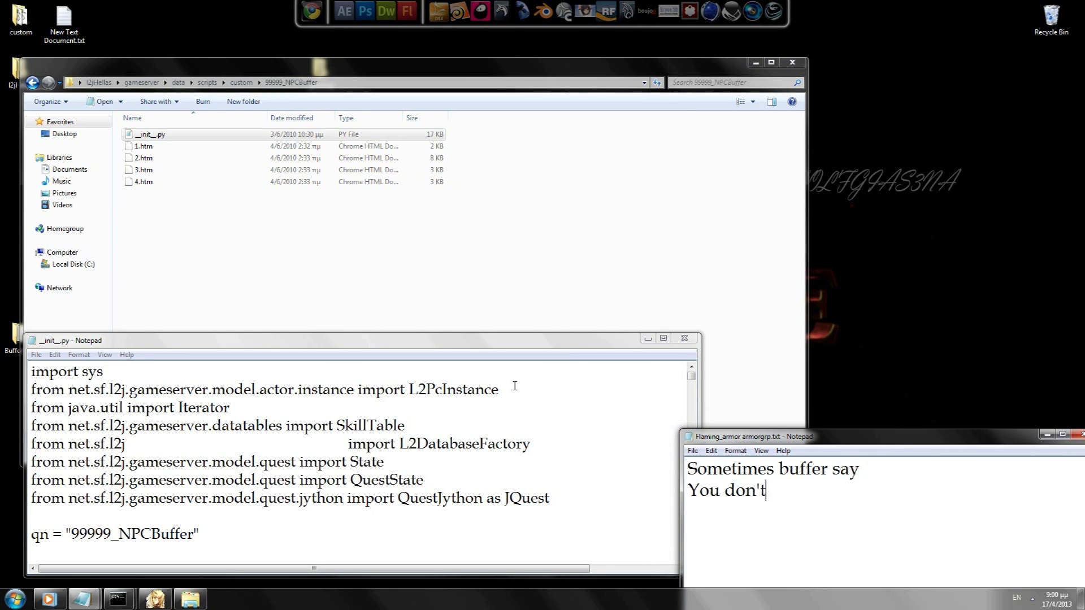
type(" meet criteria so")
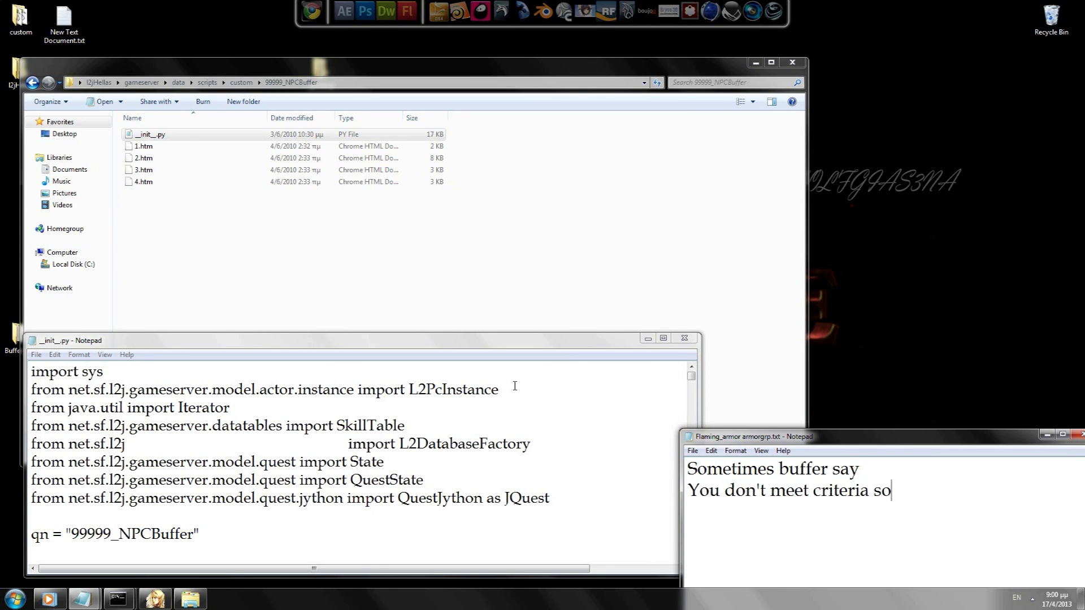
key("BackSpace")
key("BackSpace")
type("or something like this")
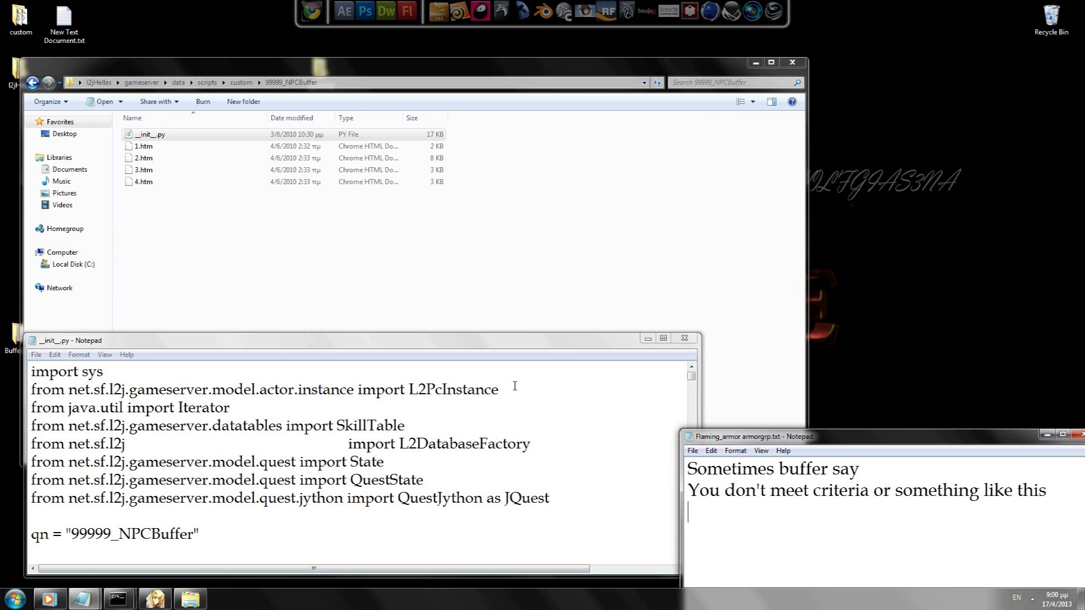
key("ctrl+a")
type("it's because ")
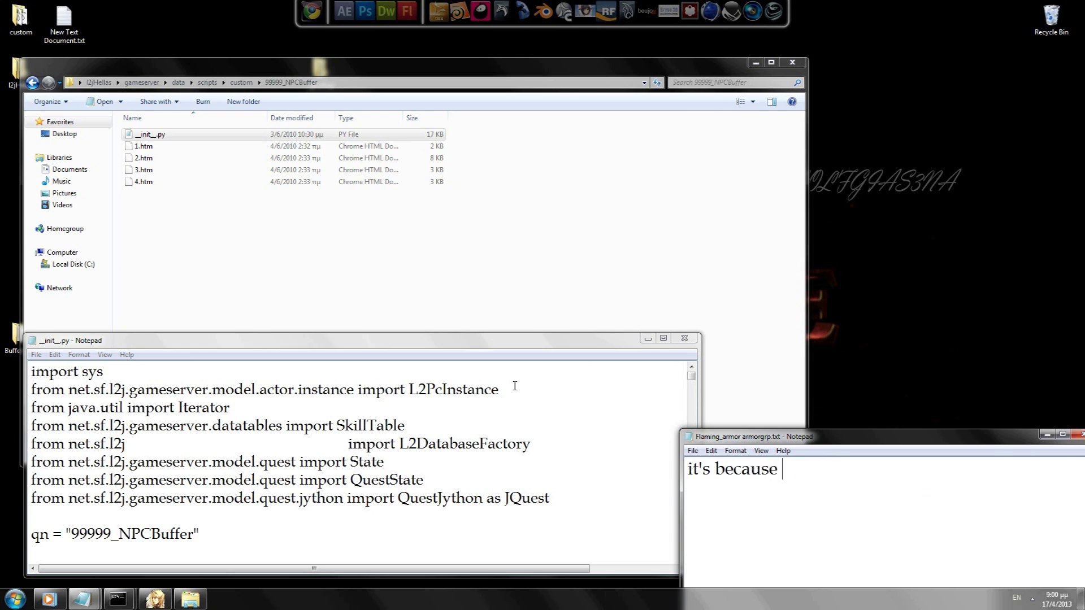
type("of imports.")
Step: Change the note to 'l2java imports are these' and select the script's import lines
key("ctrl+a")
key("BackSpace")
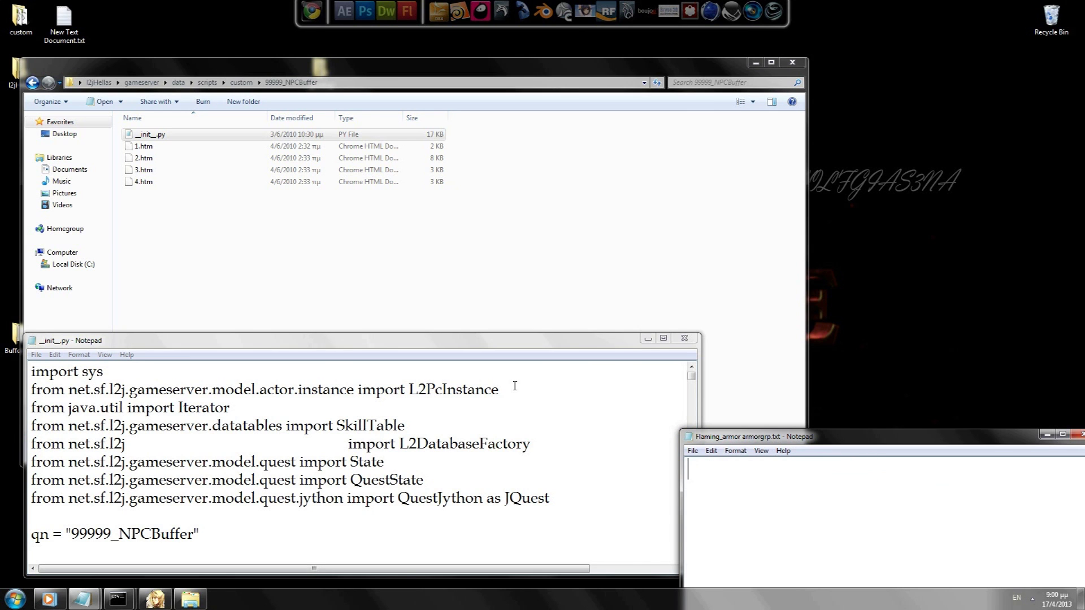
type("Packs h")
key("BackSpace")
key("BackSpace")
type("s have different imports for example")
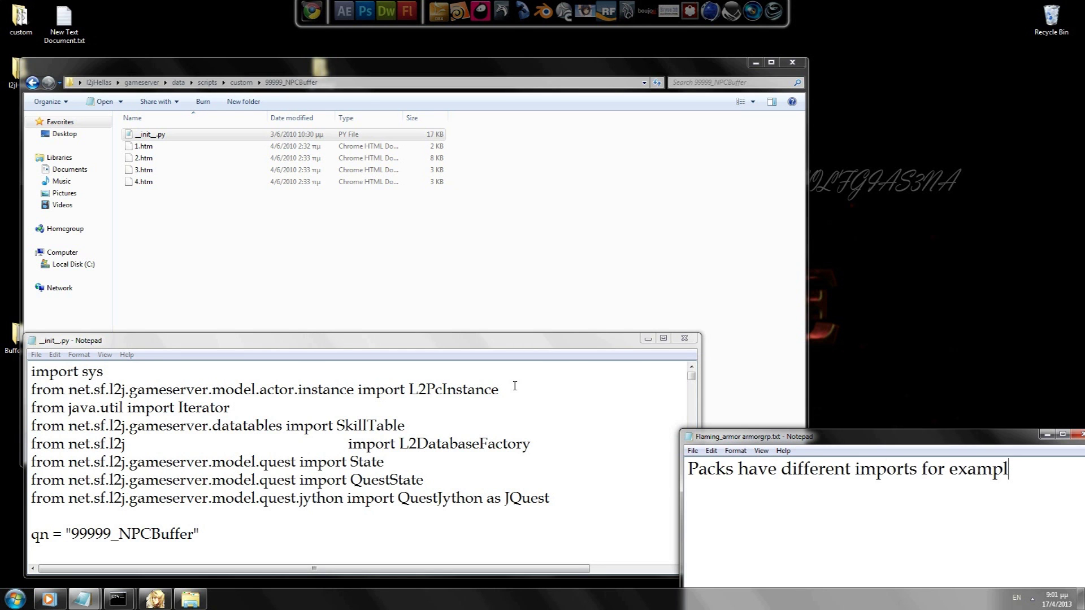
key("ctrl+a")
type("l2java imp")
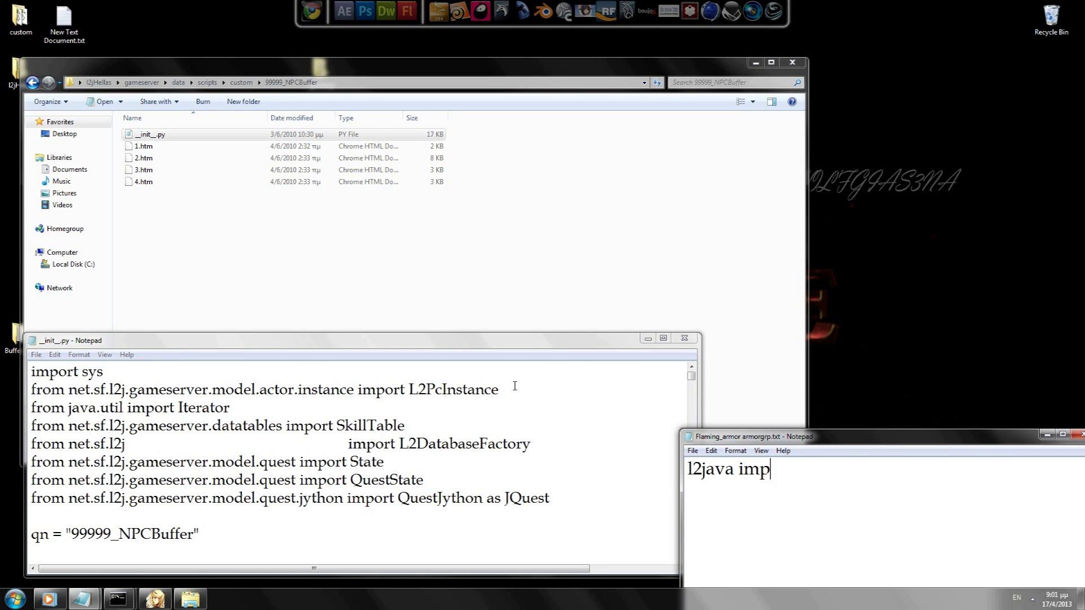
type("orts are t")
key("BackSpace")
type("are these")
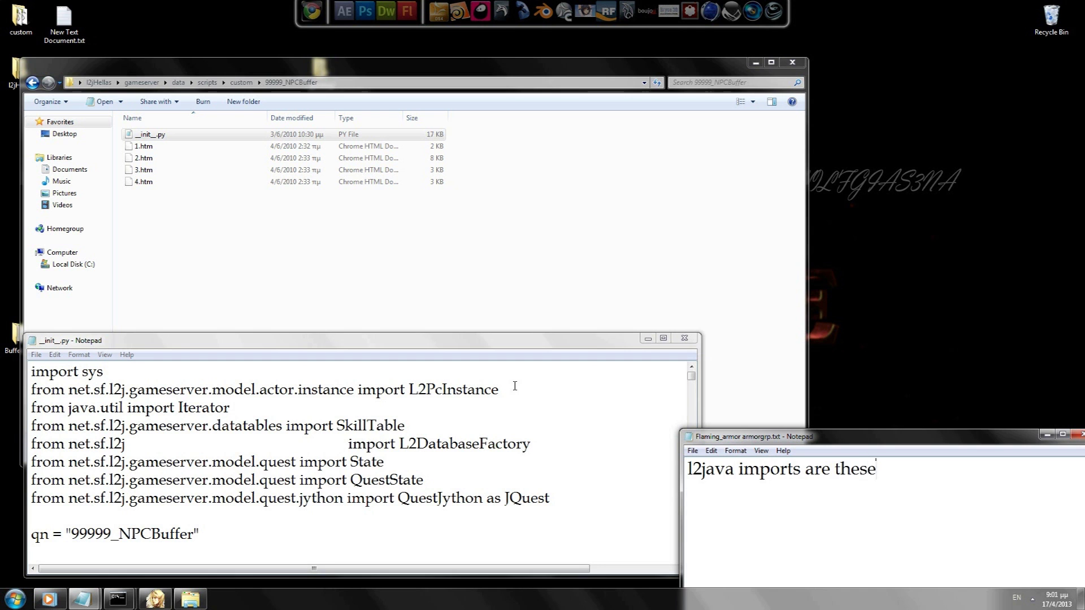
left_click_drag(551, 499, 24, 368)
key("ctrl+c")
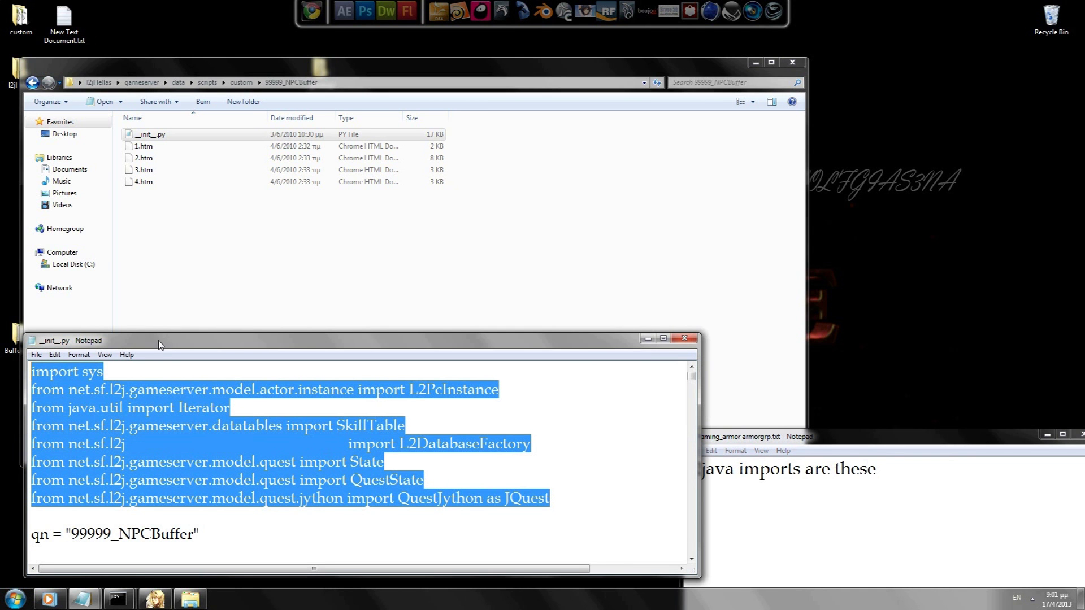
Step: Paste the import lines into the notes, enlarge its window, and select the pasted lines
left_click_drag(159, 344, 148, 332)
left_click(910, 509)
key("ctrl+a")
left_click_drag(791, 436, 745, 412)
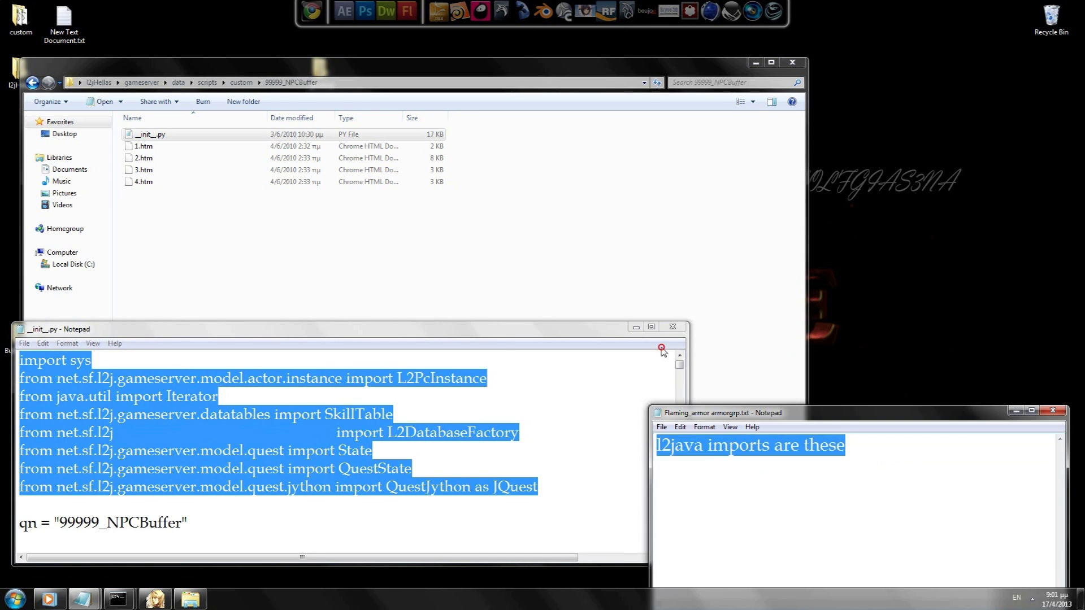
key("ctrl+v")
left_click_drag(940, 400, 1078, 552)
left_click_drag(522, 229, 298, 229)
left_click_drag(361, 199, 420, 227)
left_click_drag(968, 406, 257, 187)
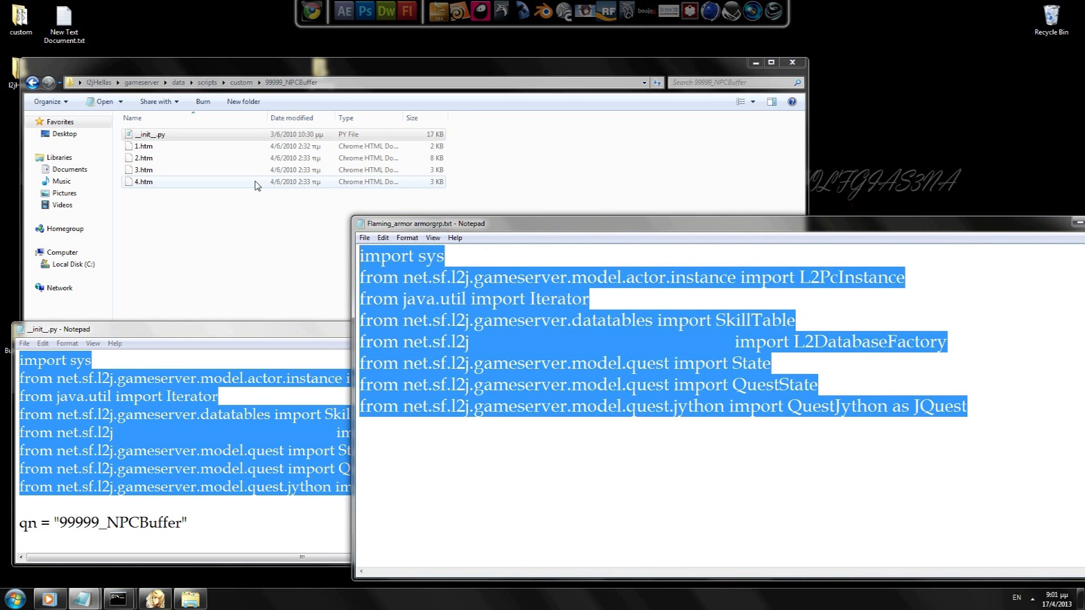
Step: Draft notes that l2matrix, l2jfree and l2jhellas each use other imports
type("for l2off")
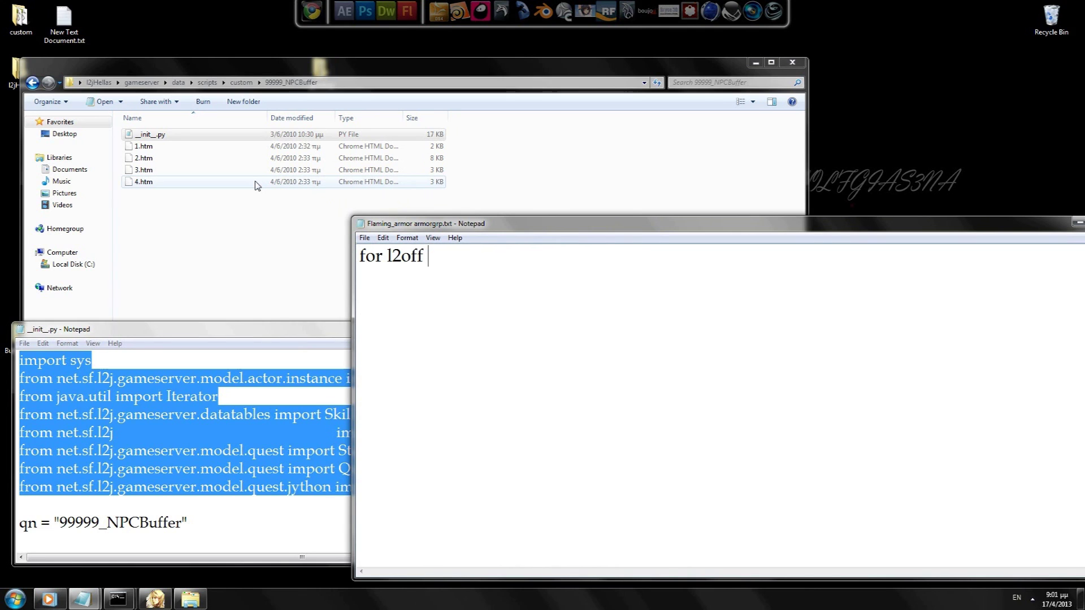
type("i will use other imports")
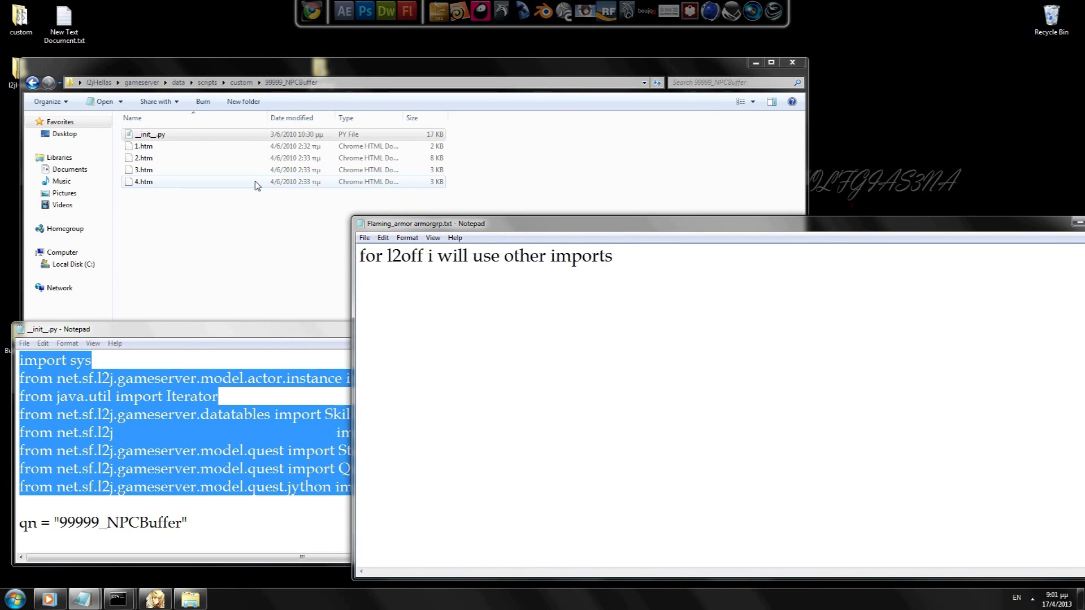
key("ctrl+a")
key("BackSpace")
type("for l2matrix other imports")
key("ctrl+a")
type("fo")
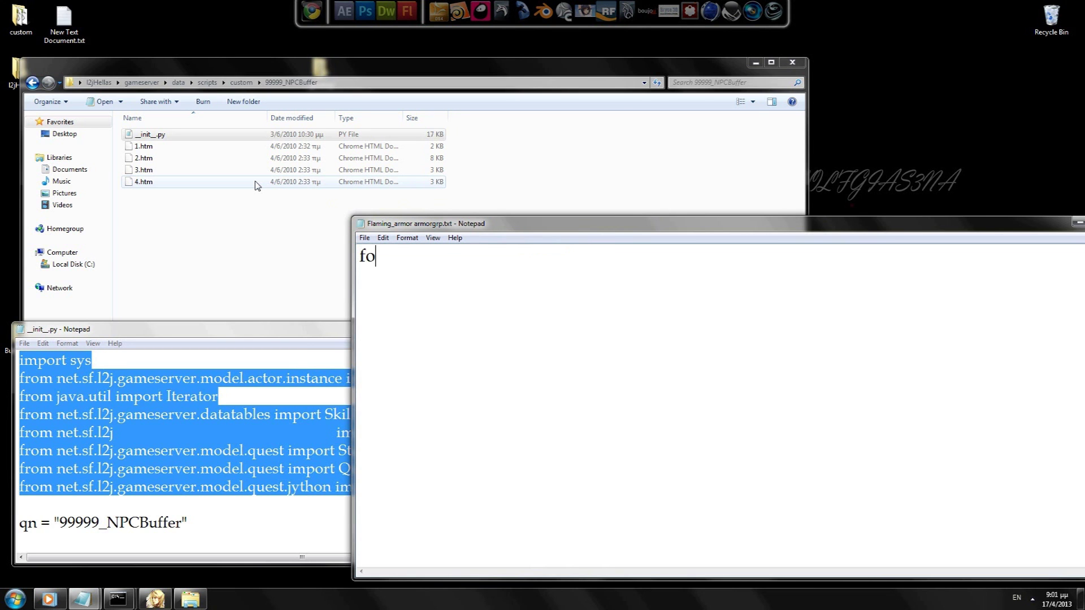
type("rl l2jfree other import")
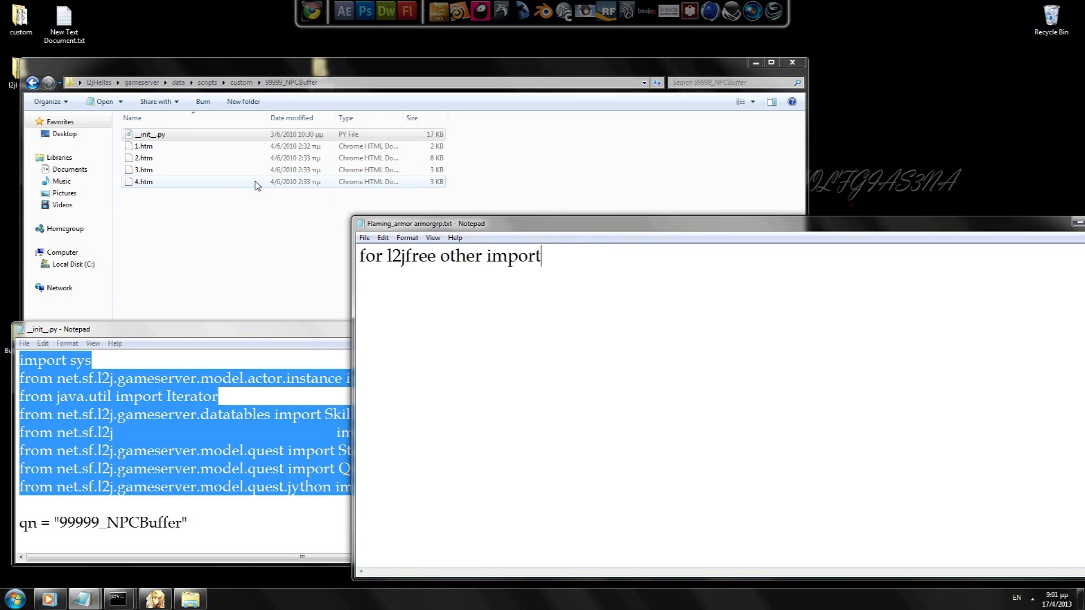
type("s")
key("ctrl+a")
key("BackSpace")
type("for l2jhel")
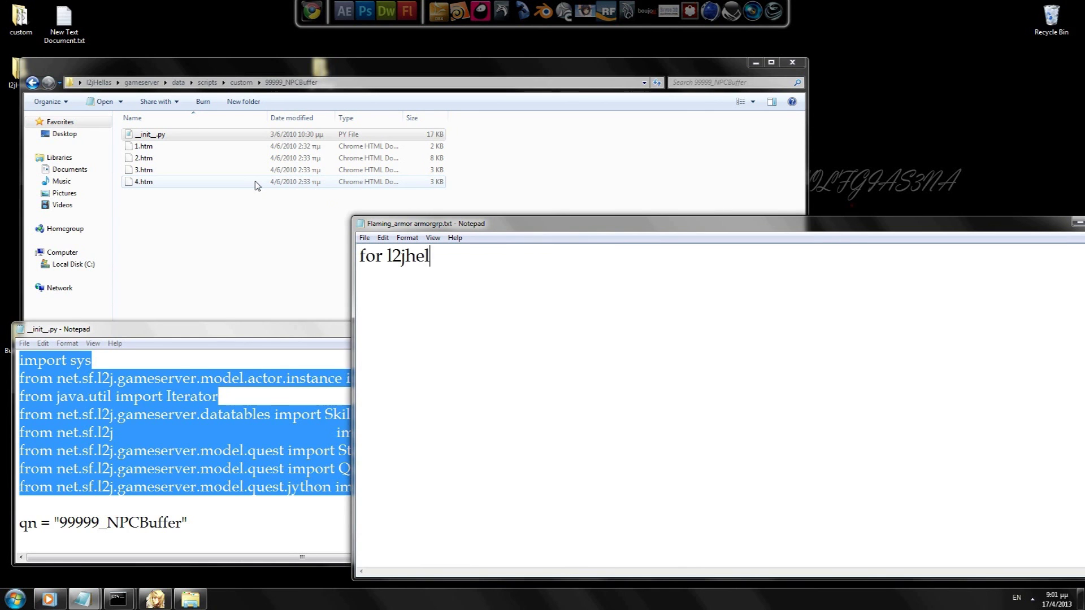
type("las other imports.")
Step: Write 'you need to request the imports for you pack u working on these imports' plus 'here'
key("ctrl+a")
type("you need to r")
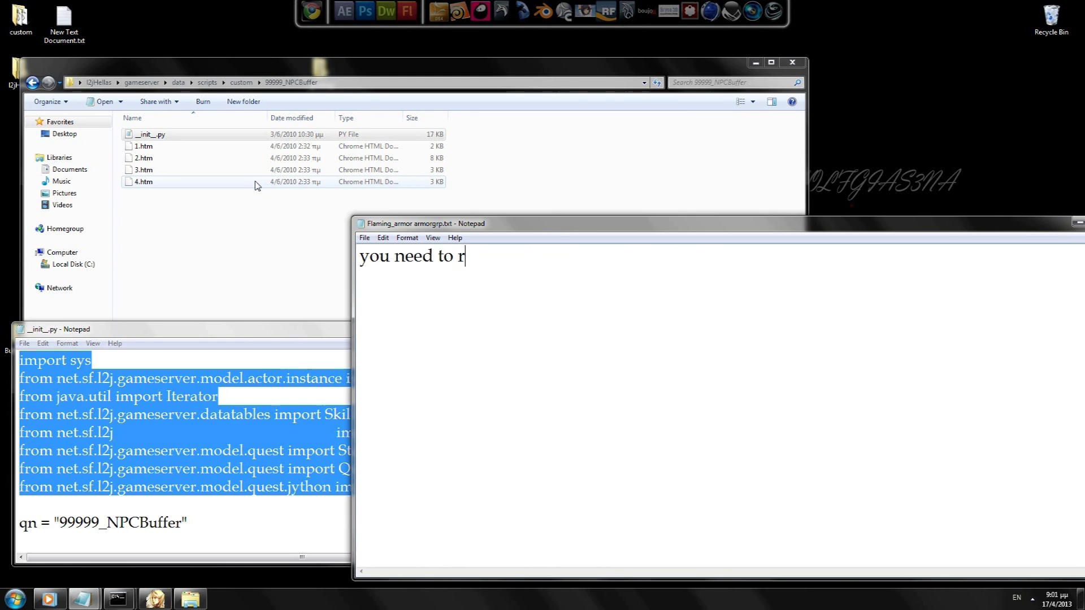
type("equest the impots")
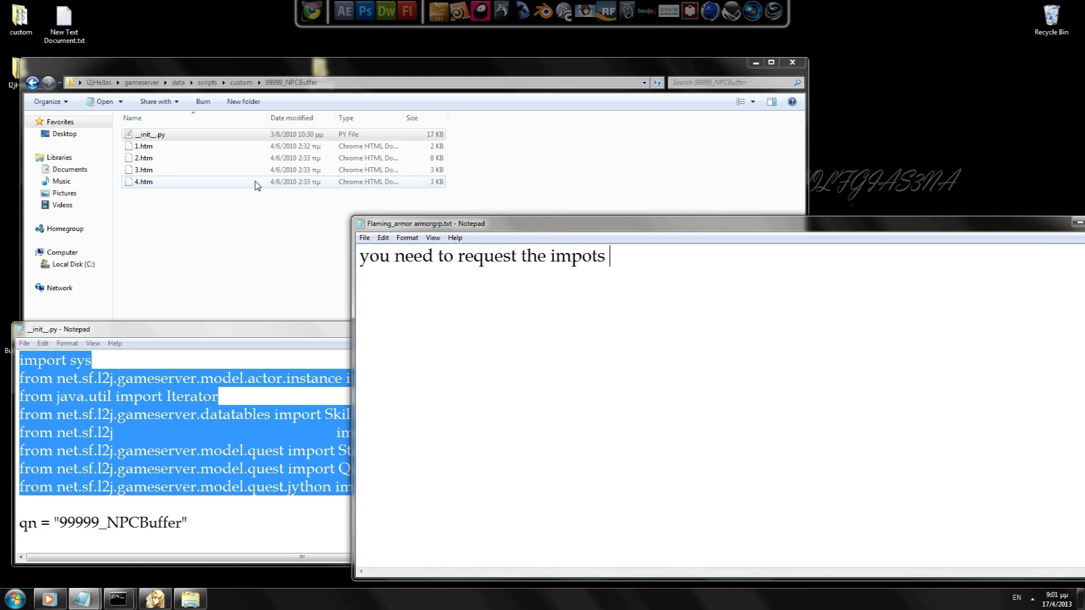
key("BackSpace")
key("BackSpace")
type("rts for you pack u worki")
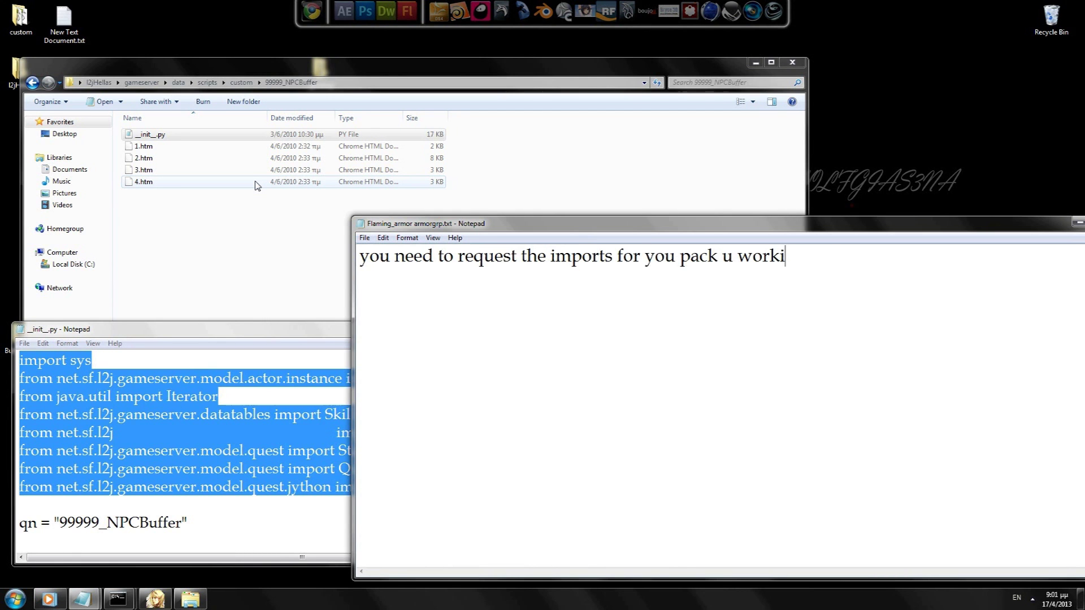
type("ng on these p")
key("BackSpace")
key("BackSpace")
type("imports")
key("Return")
type("here")
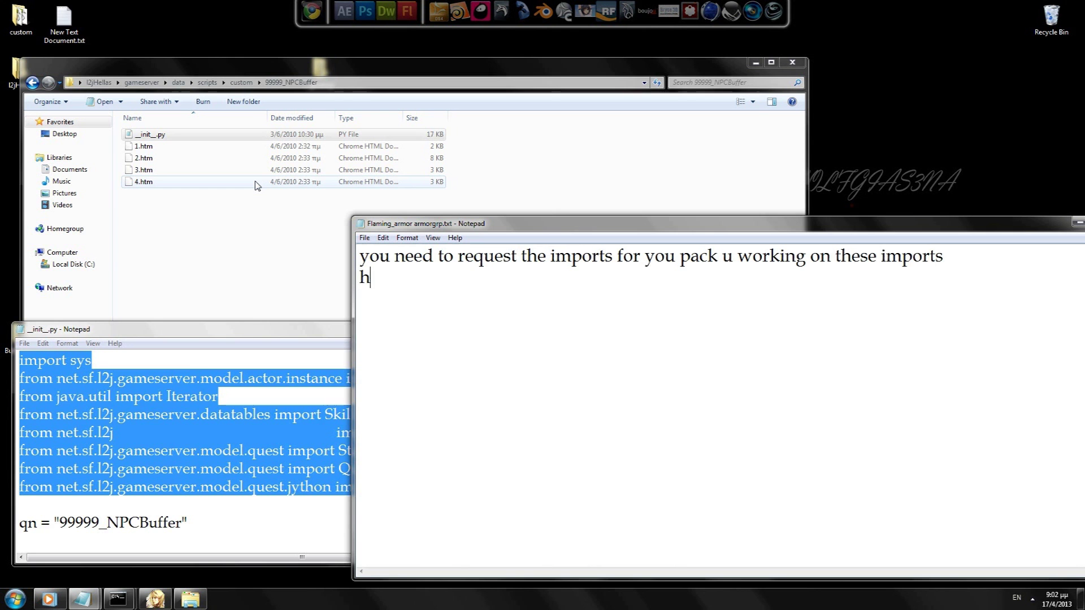
Step: Copy the import code from __init__.py and paste it over the notes text
left_click(154, 421)
left_click_drag(543, 489, 19, 360)
key("ctrl+c")
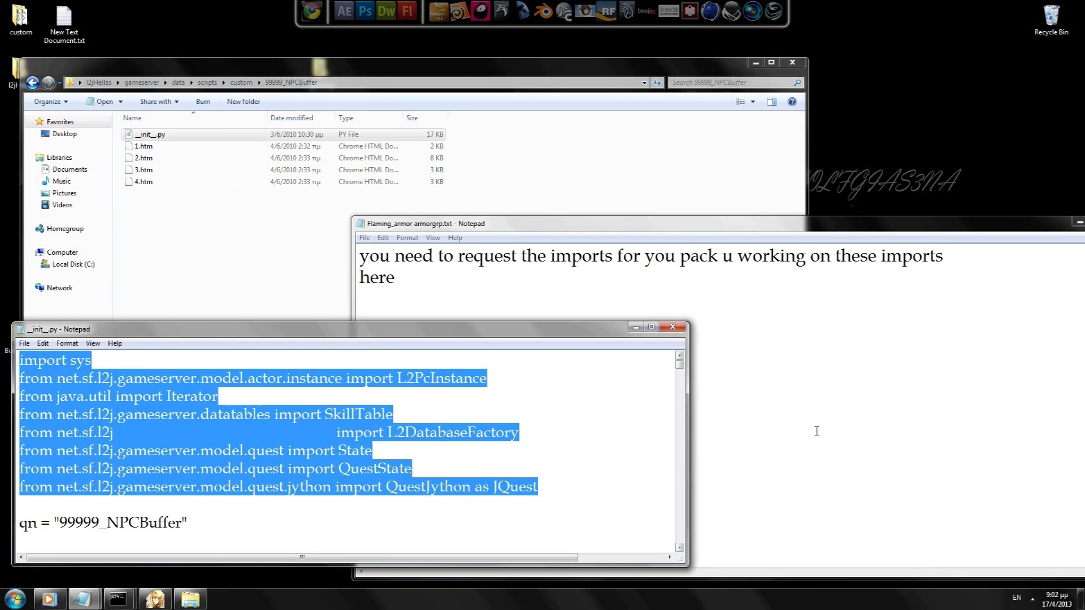
left_click(757, 446)
key("ctrl+a")
key("ctrl+v")
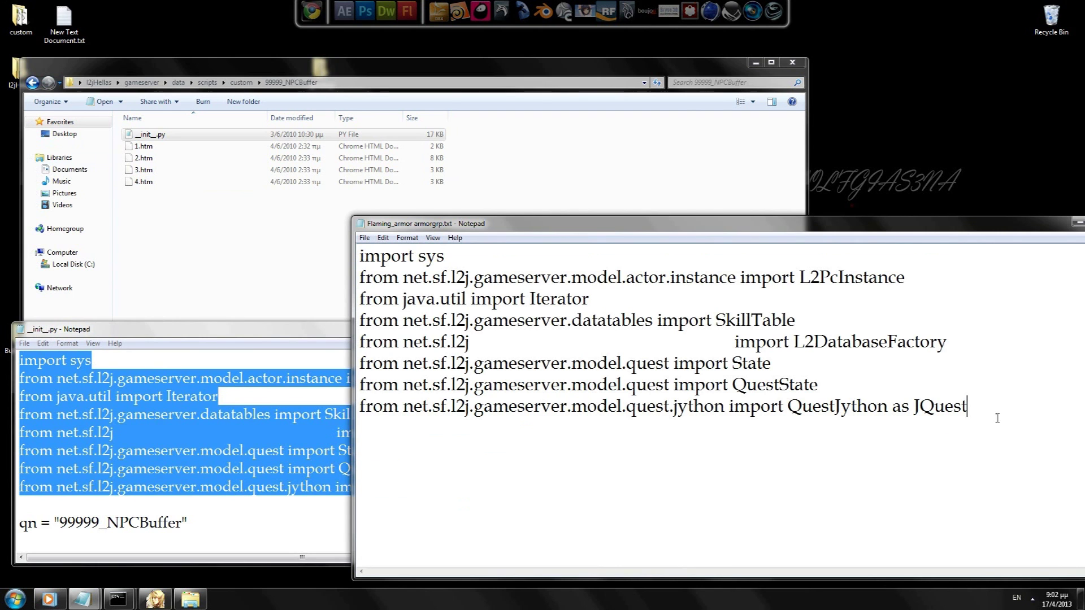
Step: Below the imports, note they won't work for an l2jhellas pack, which needs l2jhellas imports
key("Return")
key("Return")
type("are for l2jhellas but i am")
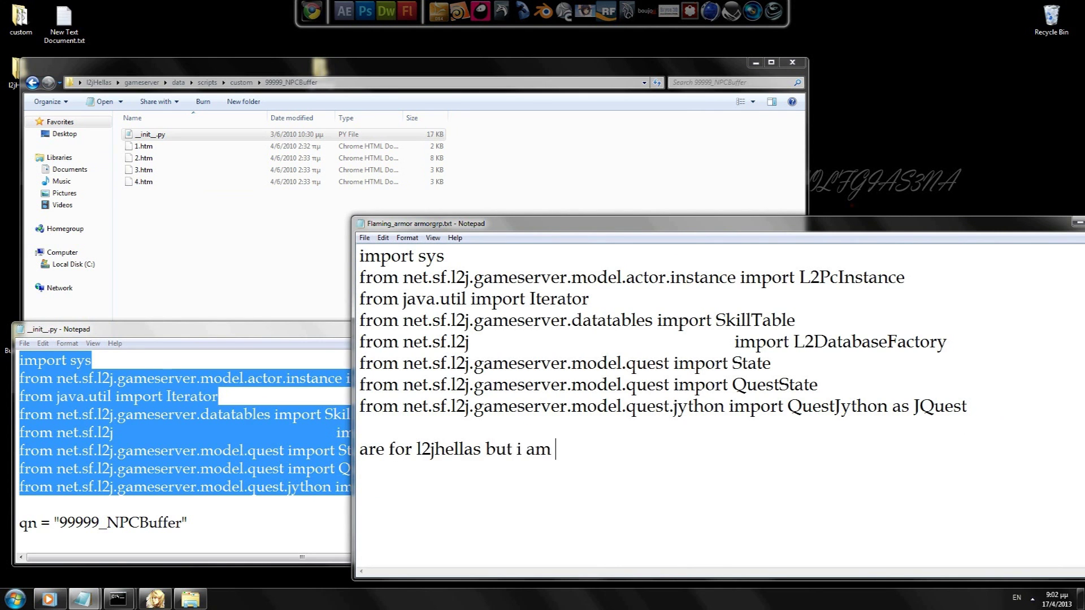
type(" working on l2jhellas pack so this")
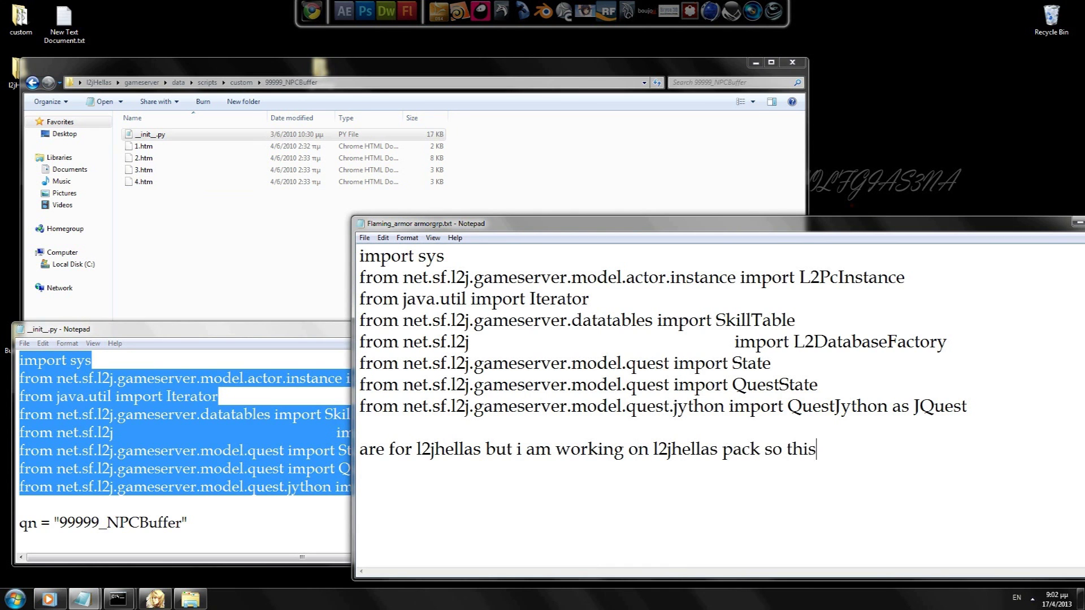
type(" will no work for me")
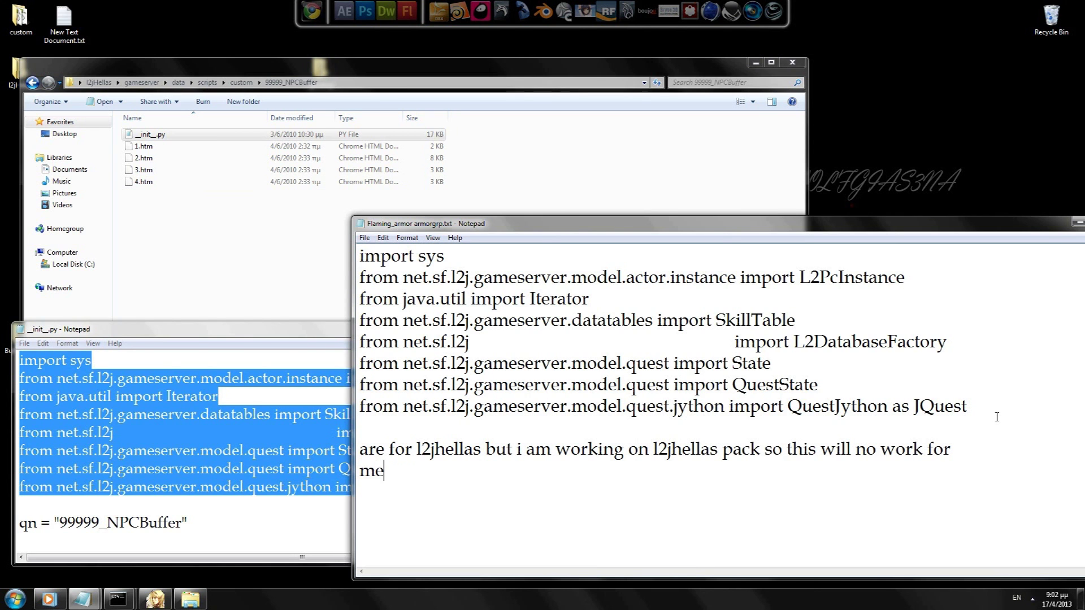
type(" i need to replace ")
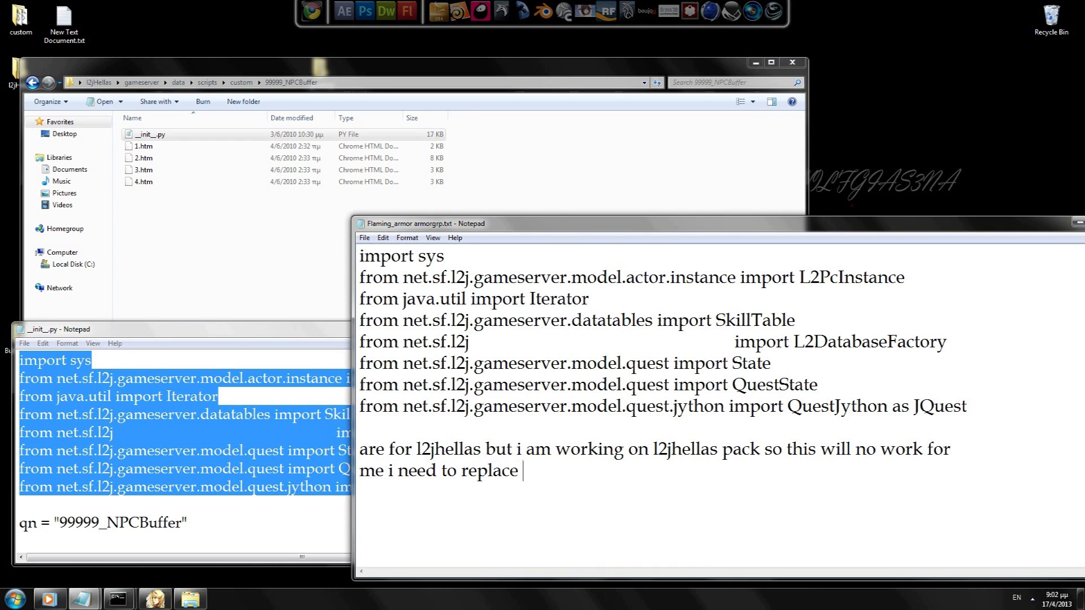
type("these line with l2h")
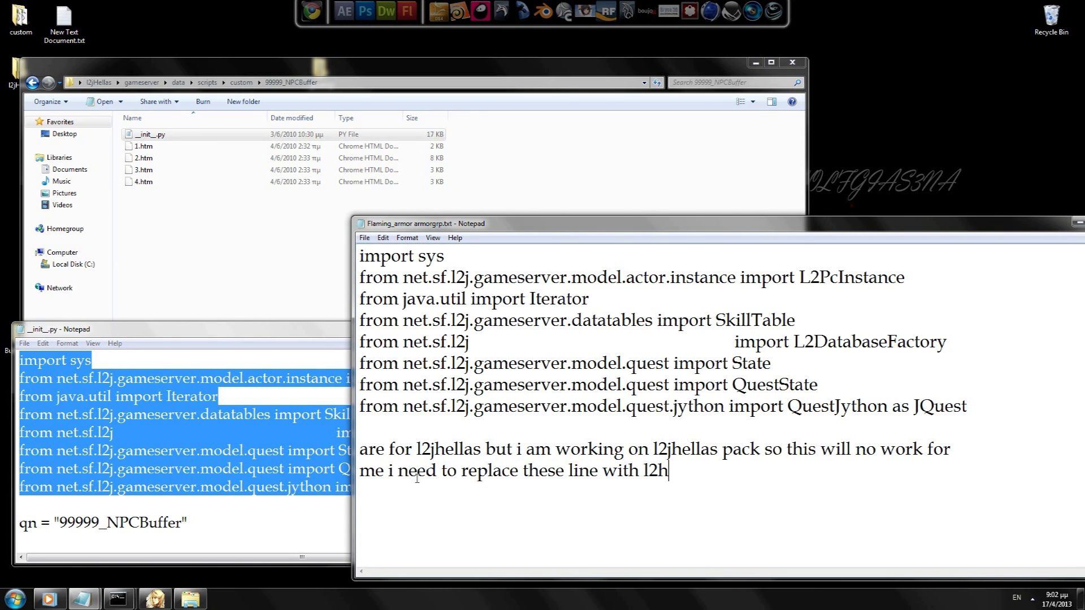
key("BackSpace")
key("BackSpace")
type("jhellas imports")
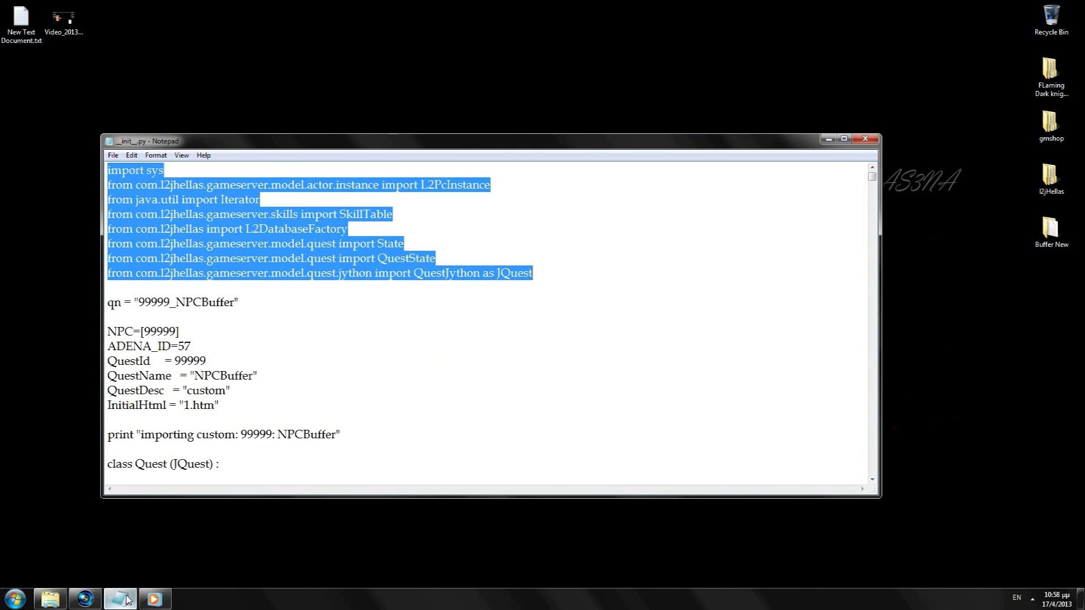
Step: Create a new text document on the desktop and set its font size to 26
left_click(592, 294)
right_click(794, 71)
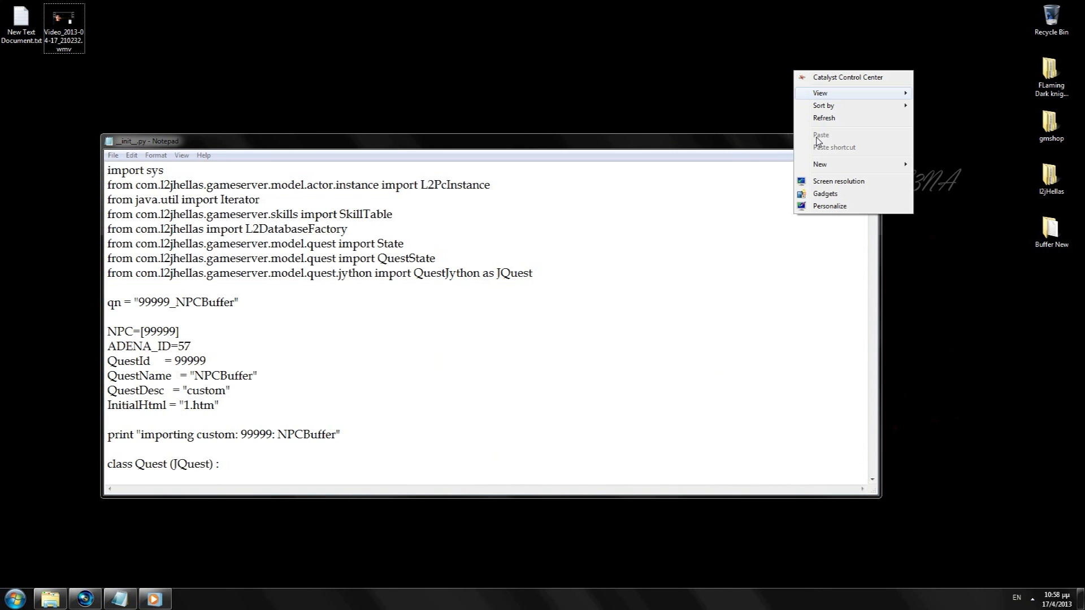
mouse_move(832, 167)
left_click(953, 268)
double_click(794, 74)
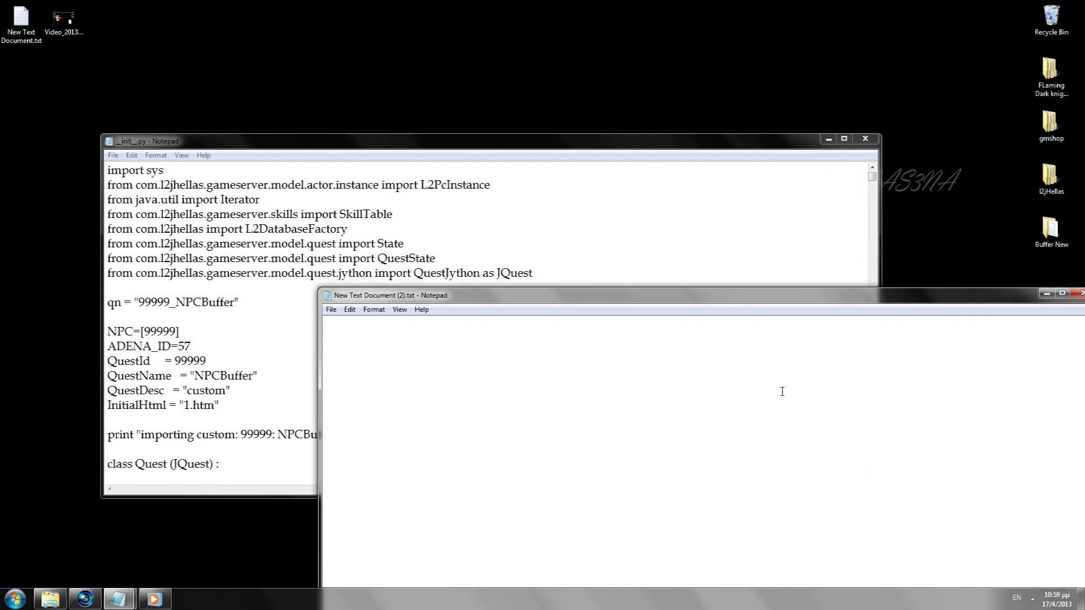
left_click(374, 309)
left_click(378, 335)
left_click(551, 411)
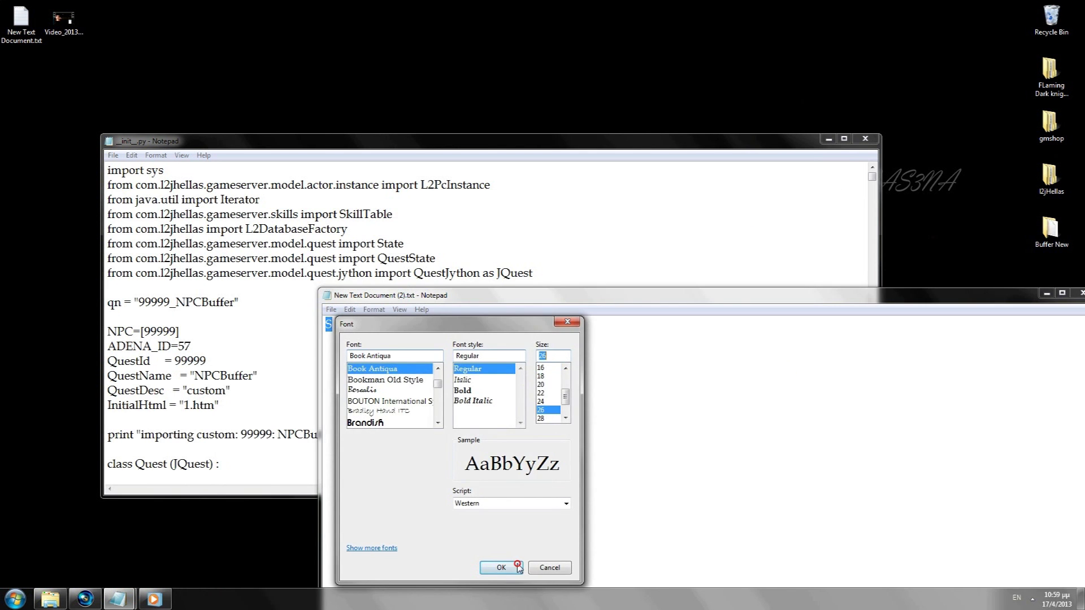
left_click(514, 567)
Step: Write the heading 'l2jhellas imports' and paste the eight import lines below it
type("So ")
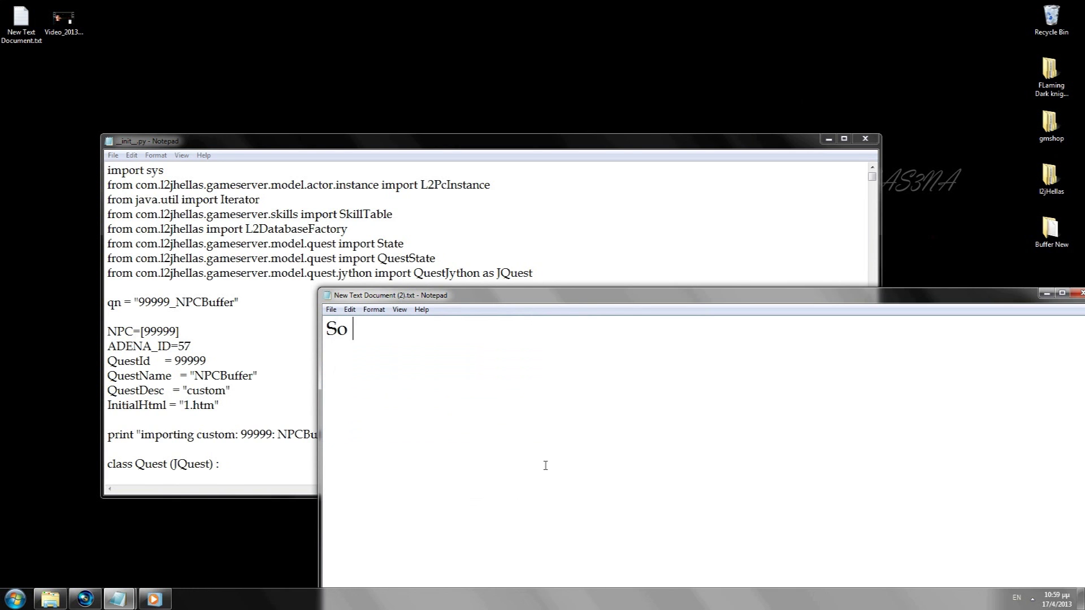
type("as u can see i replaced l2j imports with thes")
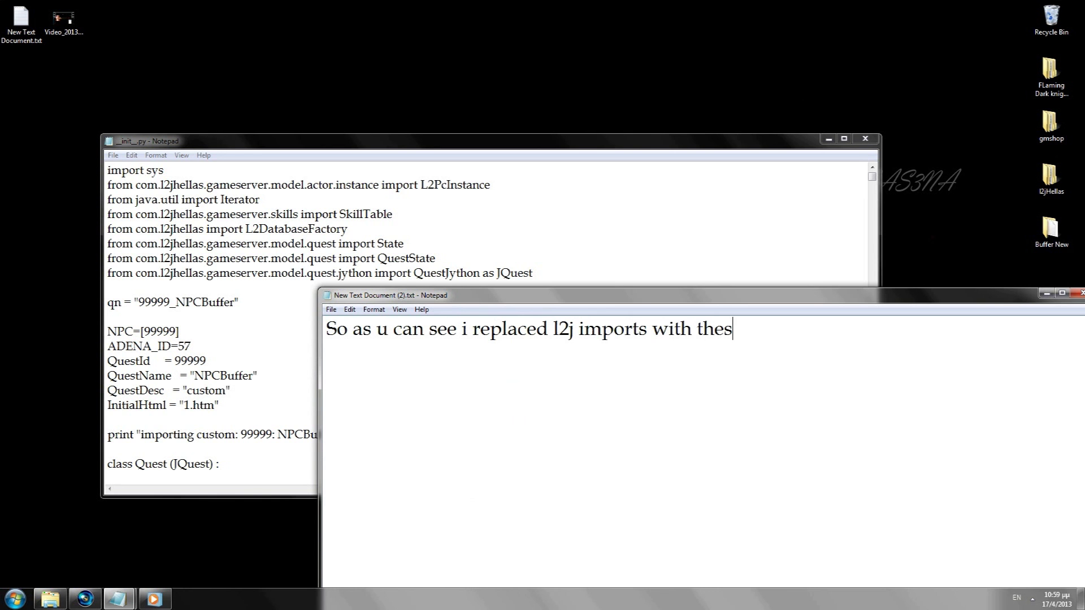
type("e")
key("Return")
key("Return")
key("ctrl+v")
key("ctrl+a")
type("thl2jhellas imports")
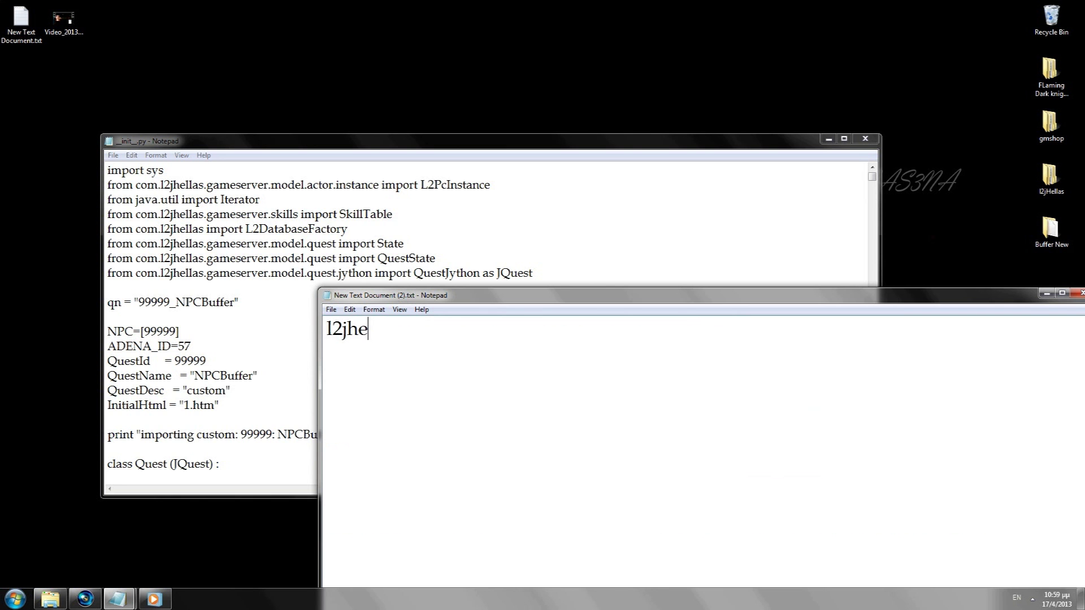
key("Return")
key("Return")
key("ctrl+v")
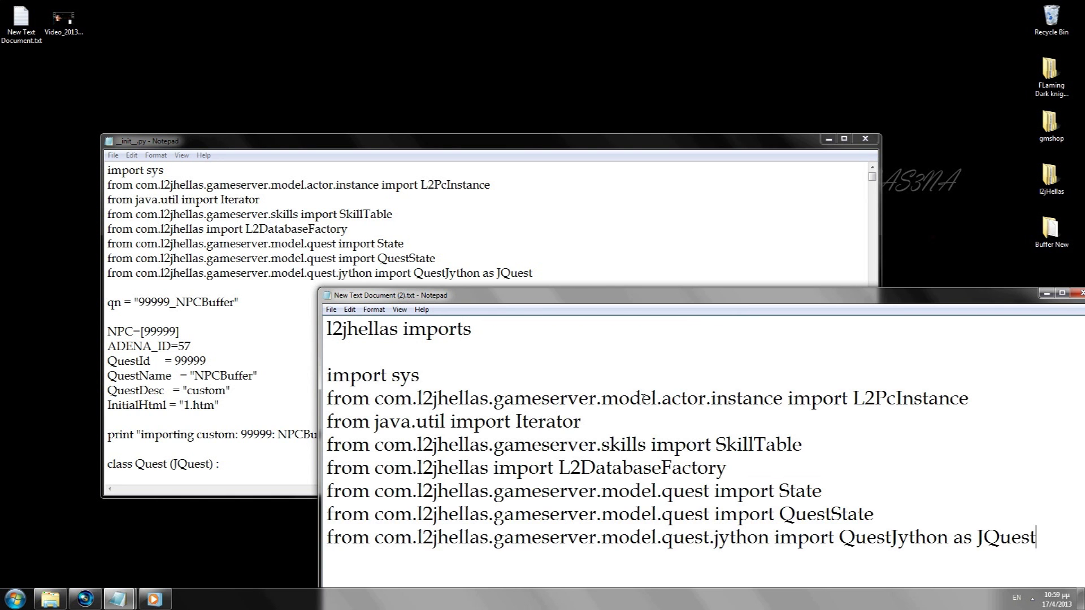
Step: Rearrange the windows and select the eight import lines in __init__.py
mouse_move(647, 295)
left_mouse_down()
mouse_move(631, 282)
mouse_move(651, 311)
left_mouse_up()
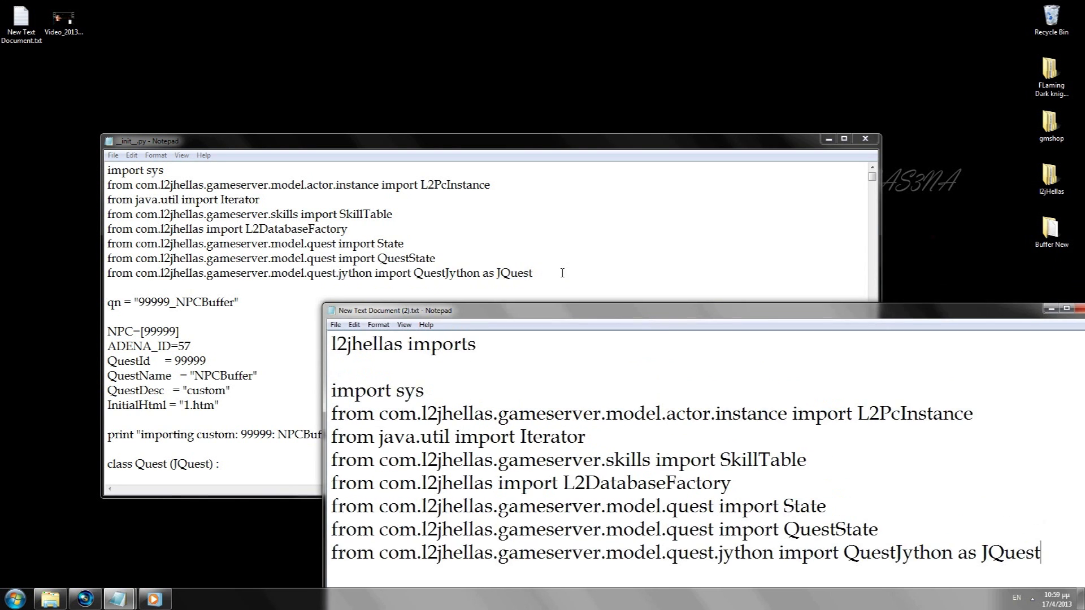
left_click_drag(537, 273, 99, 124)
key("Right")
left_click_drag(539, 284, 4, 132)
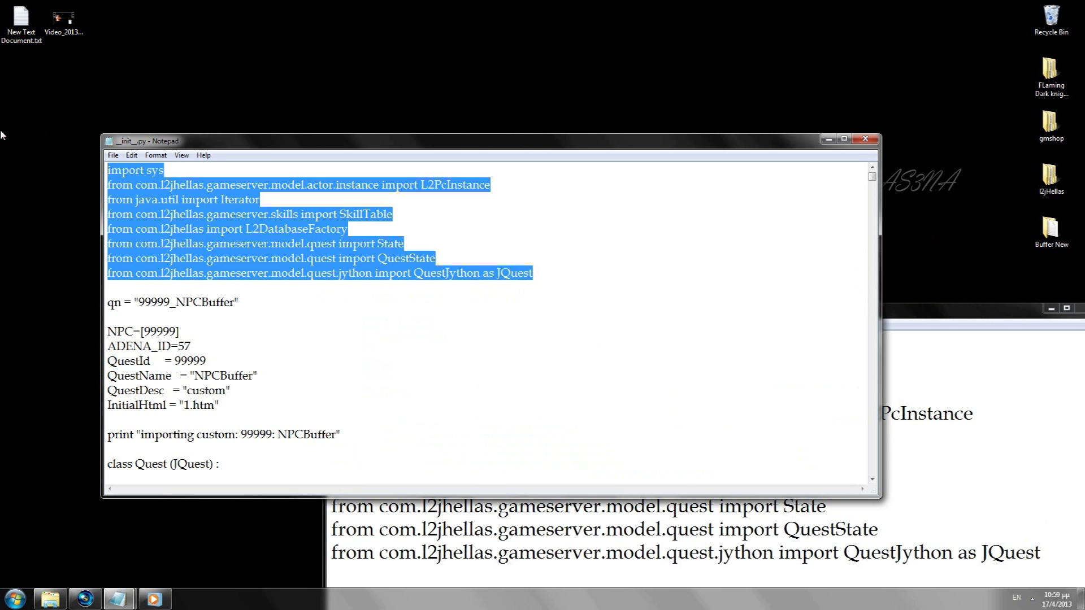
Step: Clear the new document and write that script testing depends on the buffer's creator
left_click(784, 568)
key("ctrl+a")
key("Delete")
type("and ")
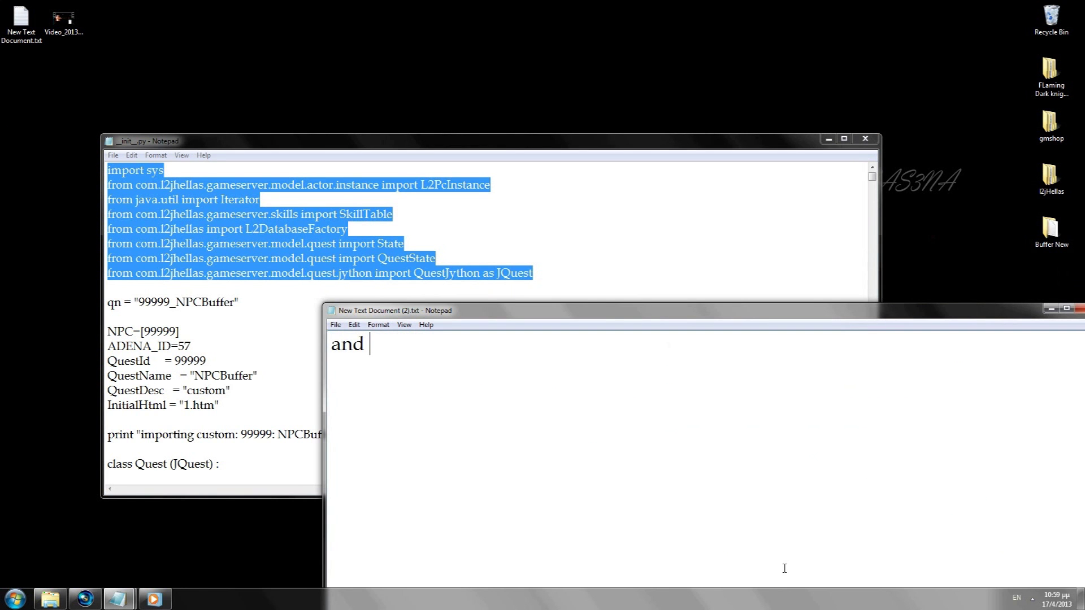
type("this will make bu")
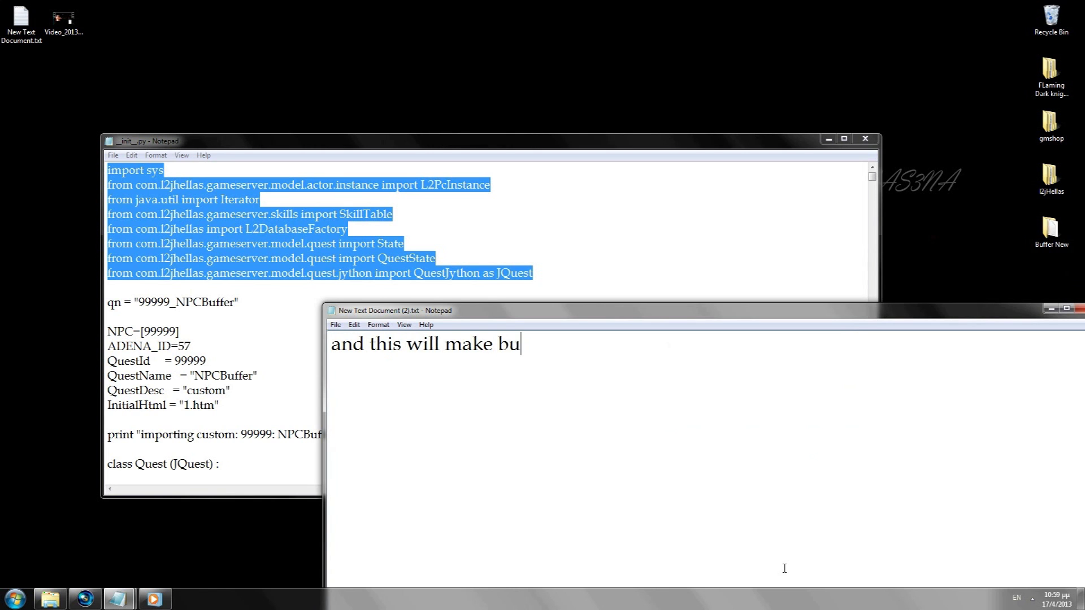
type("ffer work in my pack.")
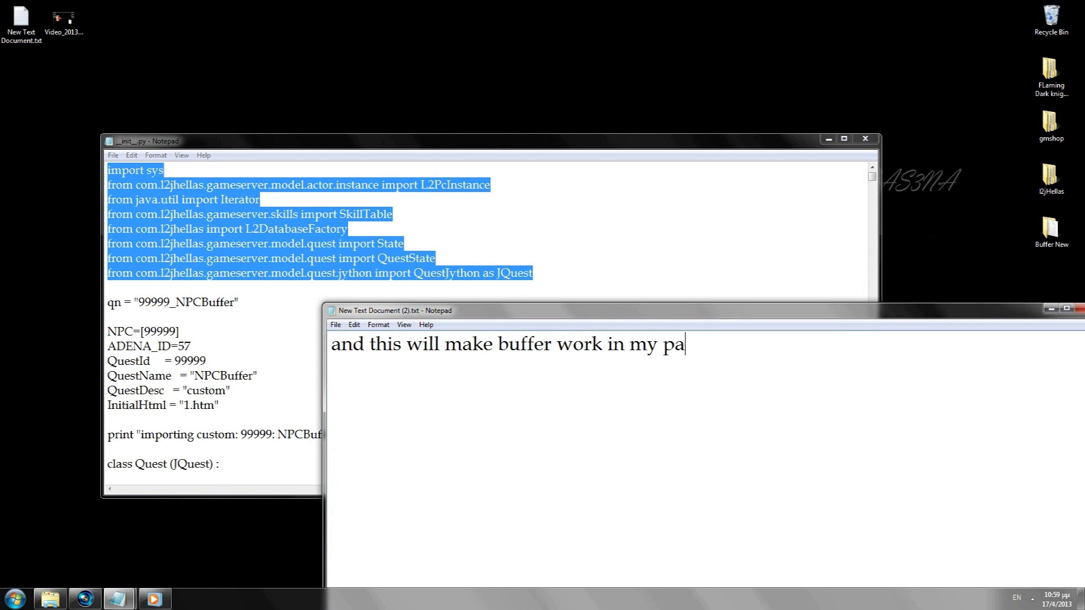
key("BackSpace")
key("BackSpace")
key("BackSpace")
key("BackSpace")
key("BackSpace")
key("BackSpace")
key("BackSpace")
key("BackSpace")
key("BackSpace")
key("BackSpace")
key("BackSpace")
key("BackSpace")
key("BackSpace")
key("BackSpace")
key("BackSpace")
key("BackSpace")
key("BackSpace")
key("BackSpace")
key("BackSpace")
key("BackSpace")
type("Once ")
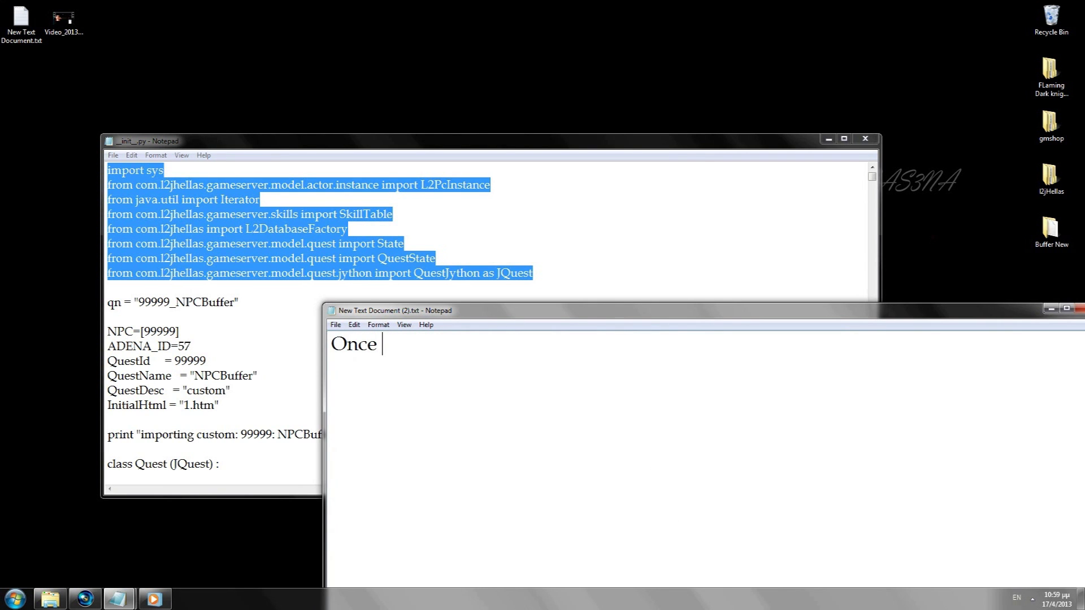
type("you replace impor")
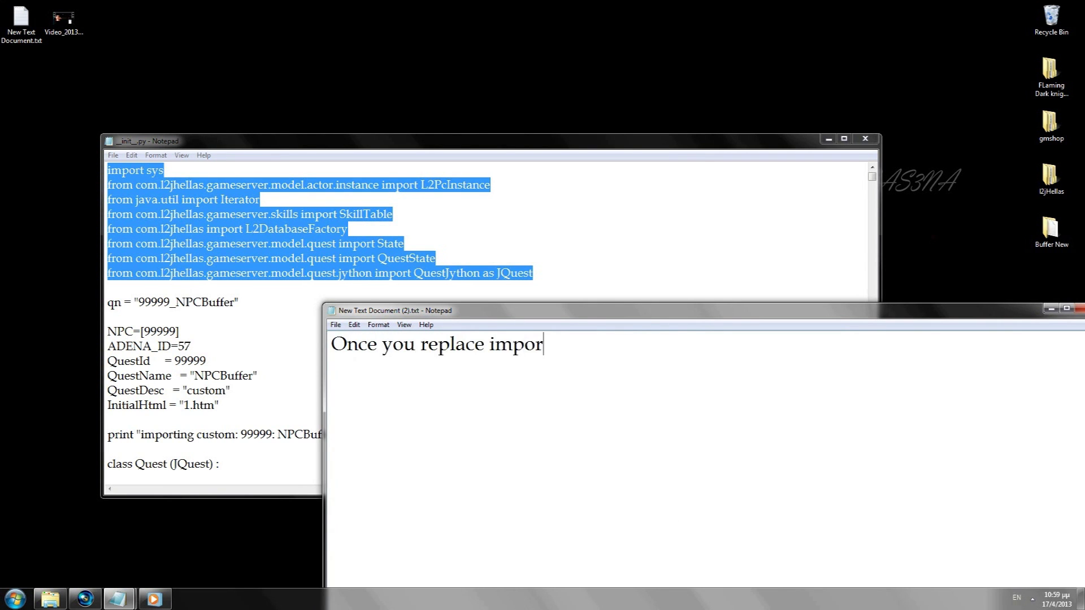
type("ts and make sure the ")
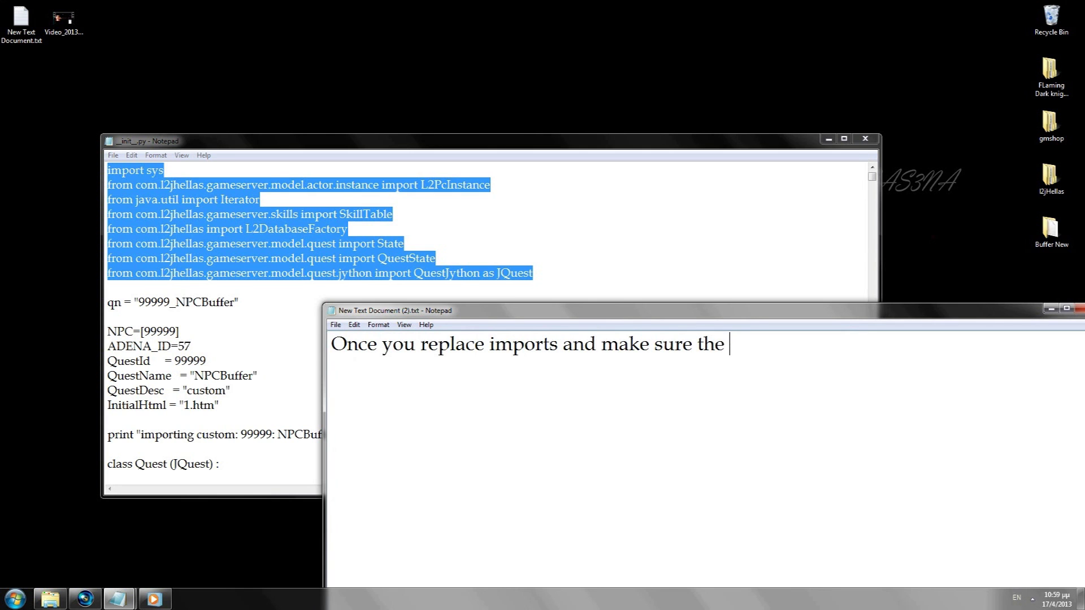
type("script is wor")
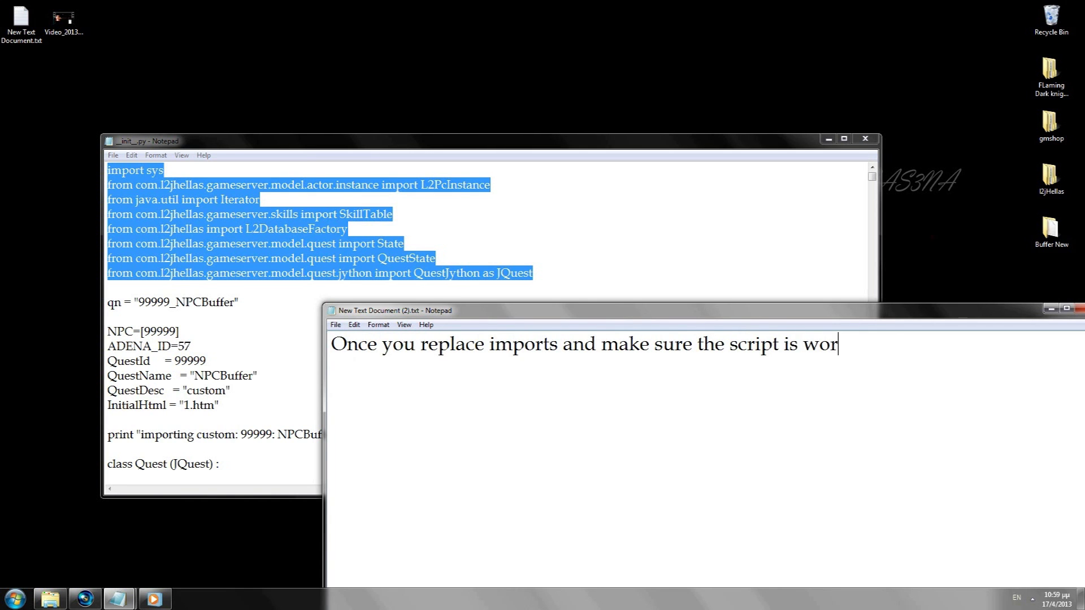
type("king fine... this u can't test ")
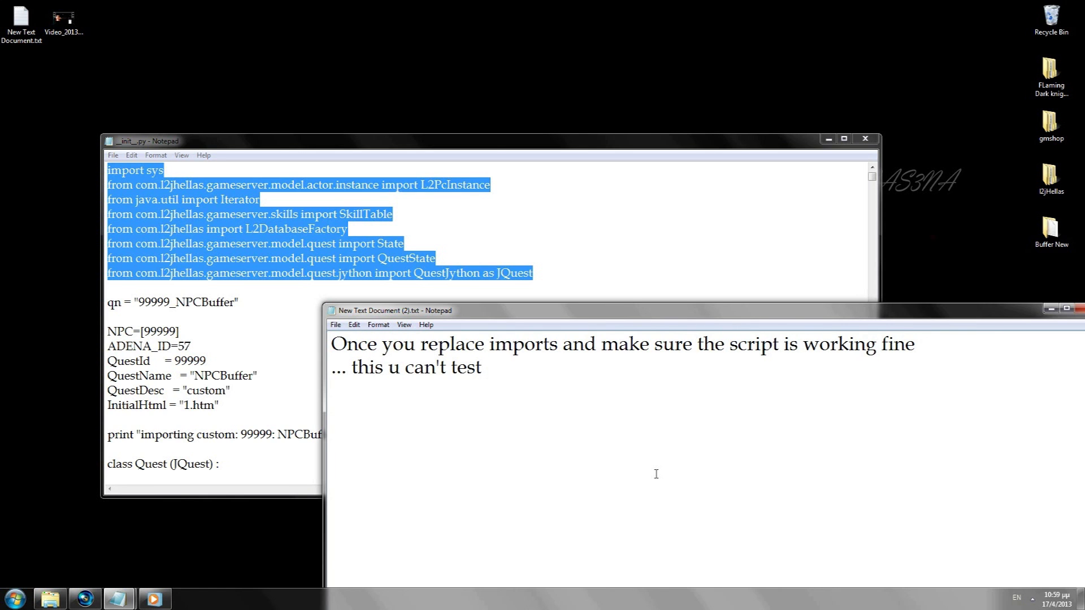
type("it's all based on the de")
key("BackSpace")
key("BackSpace")
type("creator of buffer")
Step: Add the line 'you need to find a good one, for example i changed some lines'
key("Return")
type("you need to find a good noe")
key("BackSpace")
type("w")
key("BackSpace")
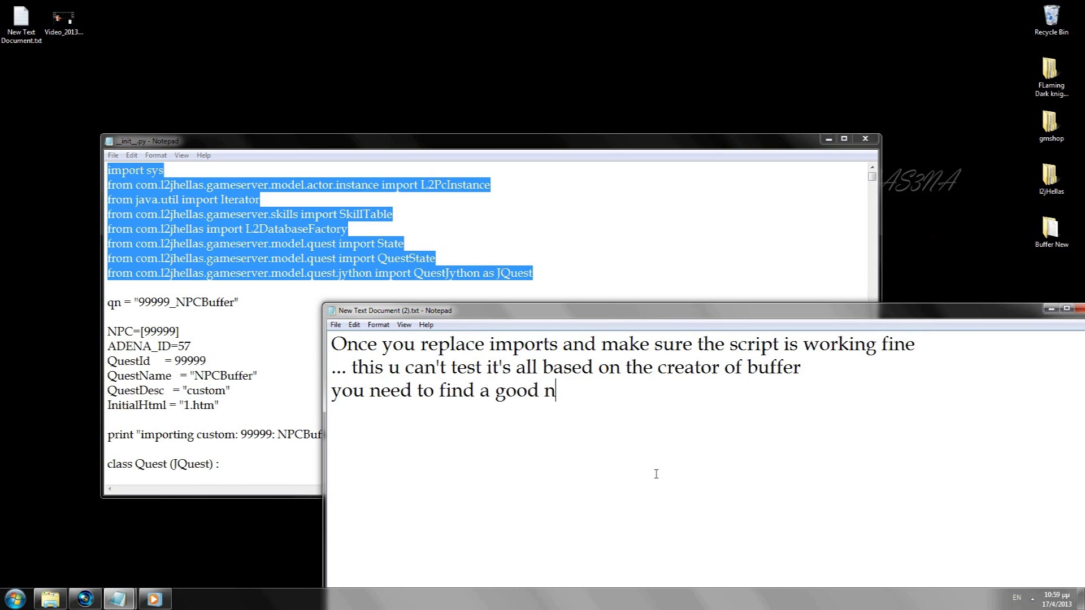
type("ne for example ")
type("i chan")
key("BackSpace")
type("change")
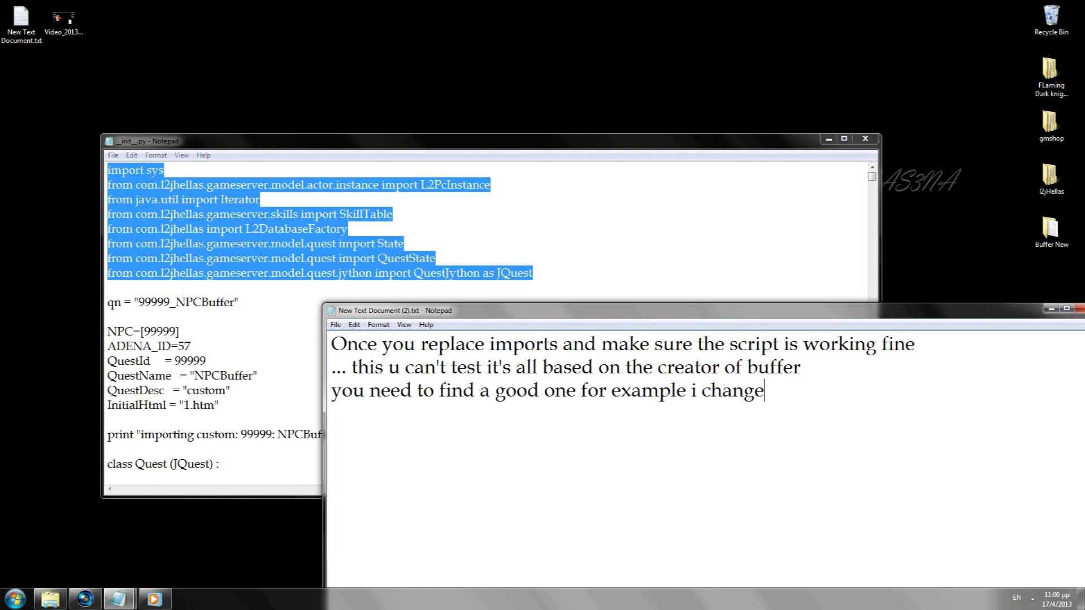
type("d some lines")
Step: Select the st.setState(State.STARTED) line and rewrite the notes to explain how it was changed
left_click_drag(872, 176, 873, 472)
left_click_drag(289, 143, 238, 134)
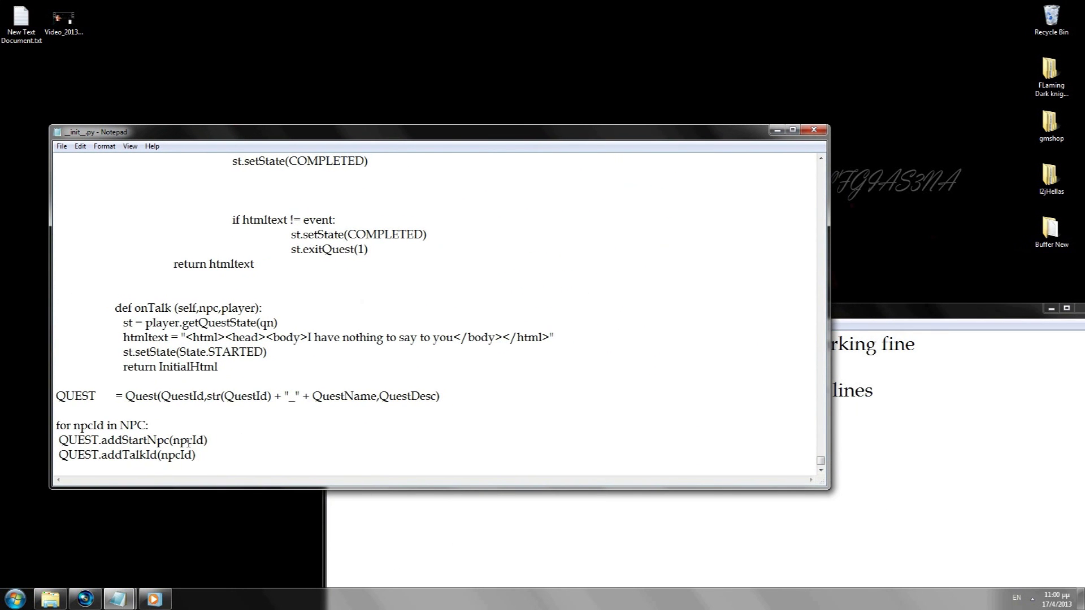
left_click_drag(273, 351, 120, 351)
left_click(832, 501)
key("ctrl+a")
key("Delete")
type("i change")
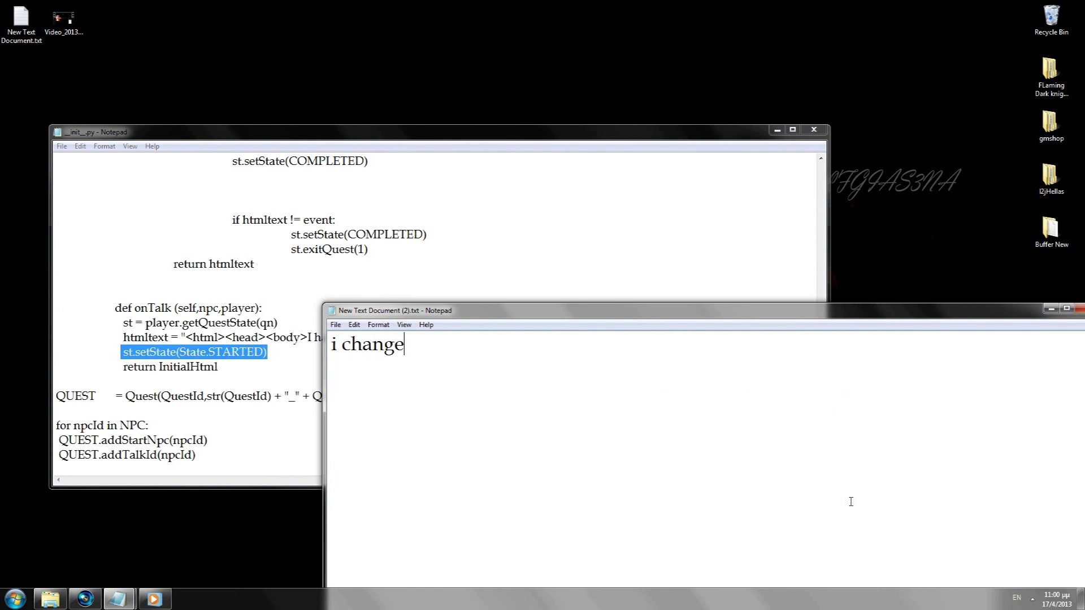
type("d lines like th")
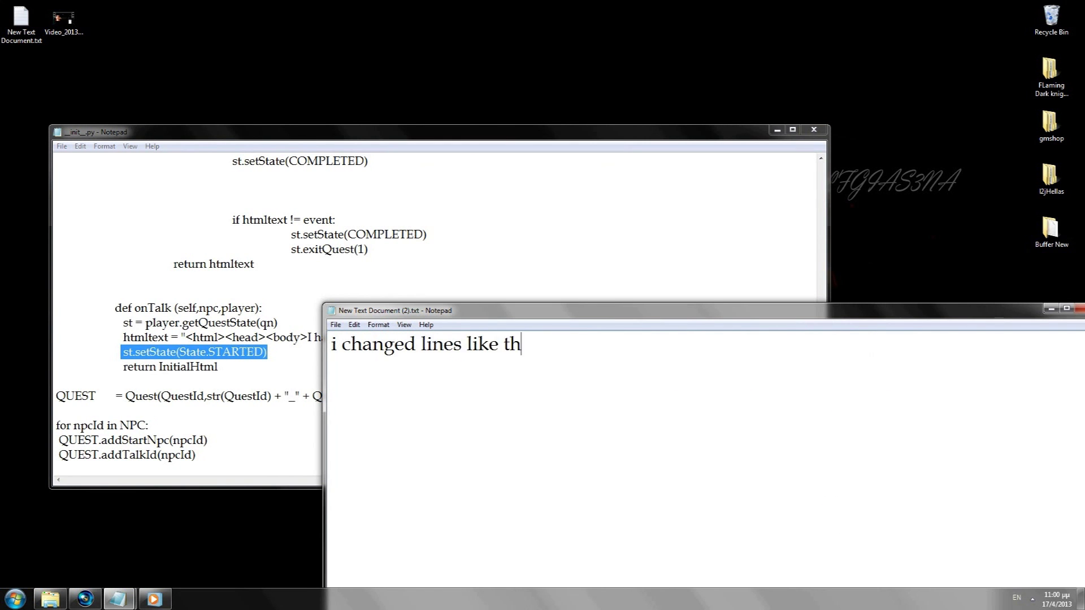
type("is it was")
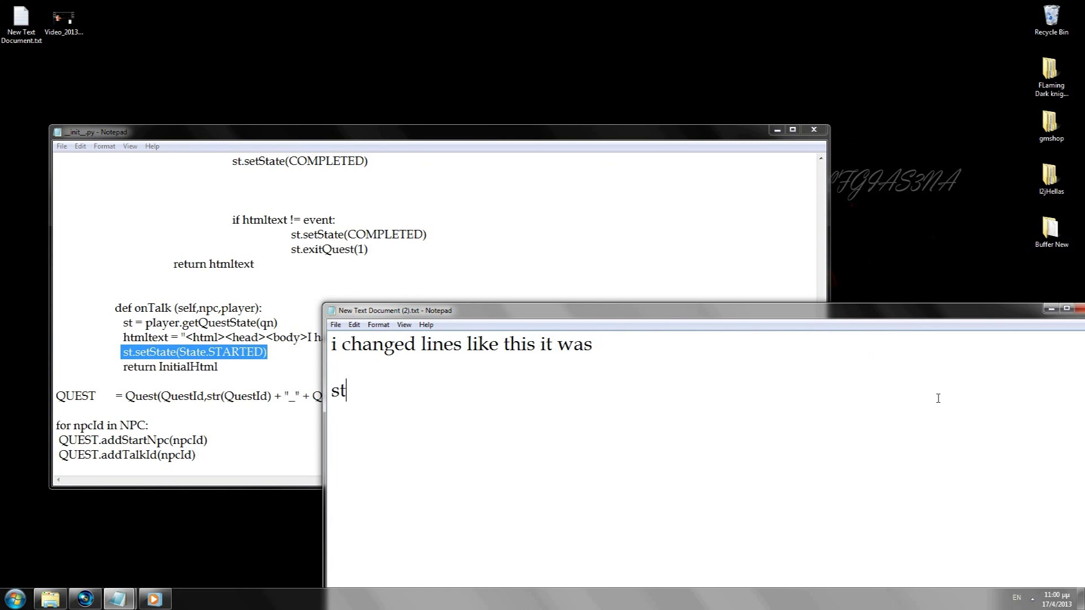
type("st(Stage.STARTED")
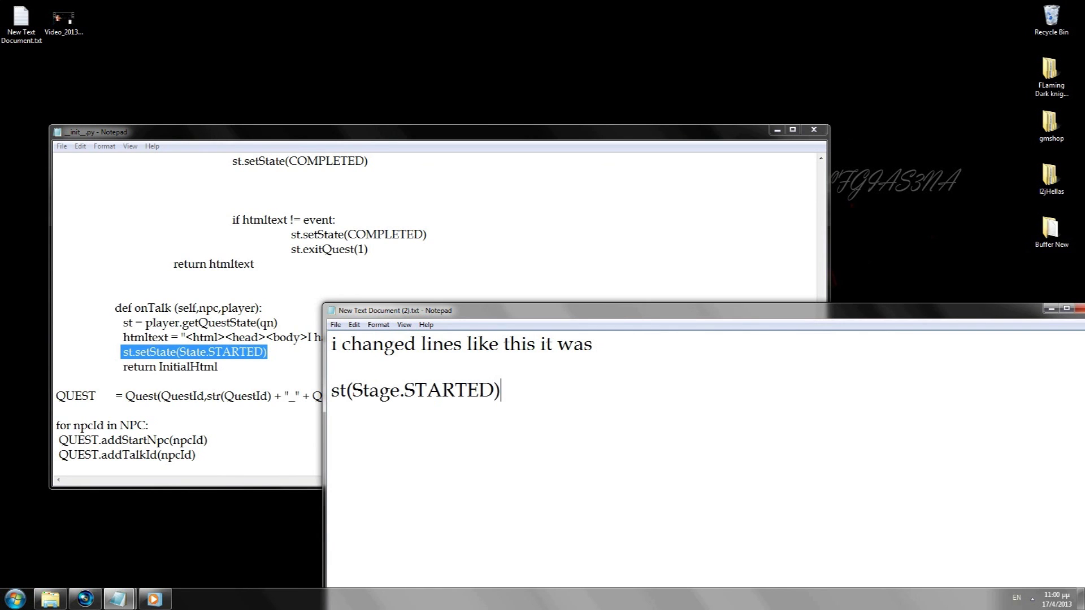
type(")  i changed ")
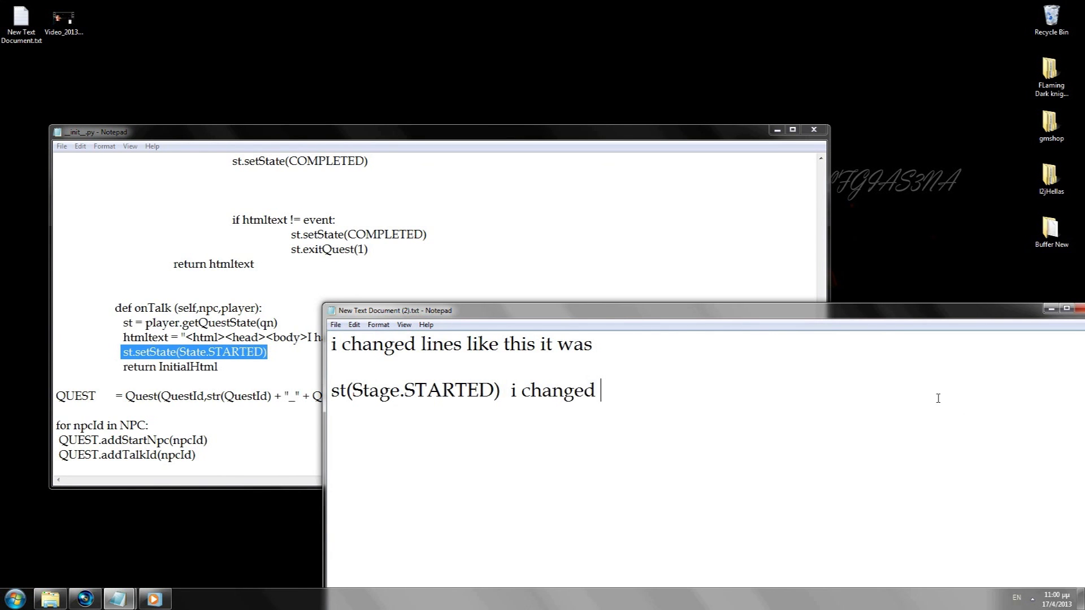
type("it to st.setState")
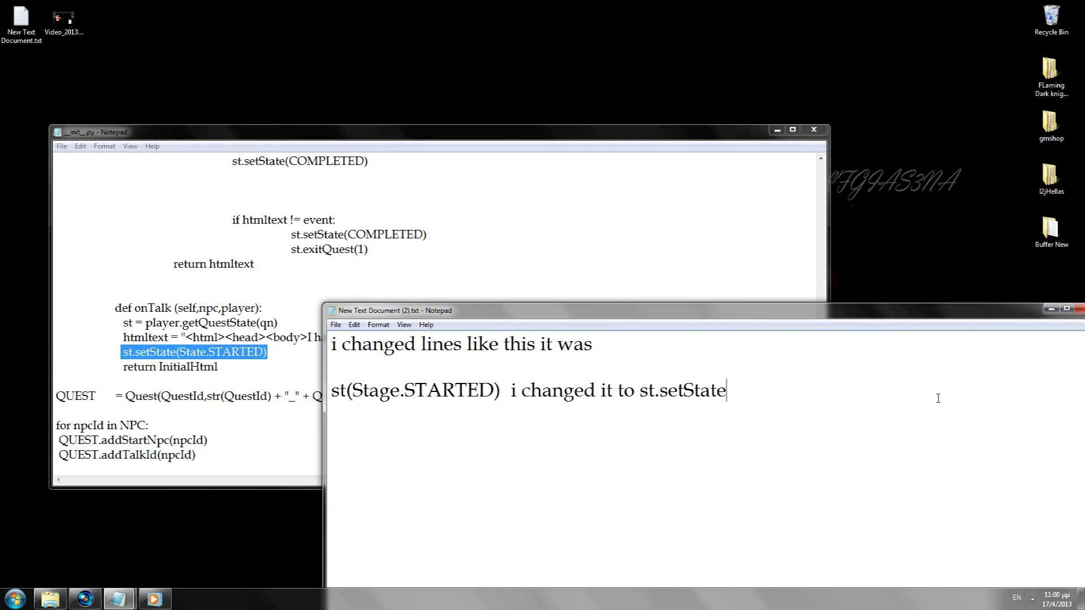
type("(State.Started) in order to work.")
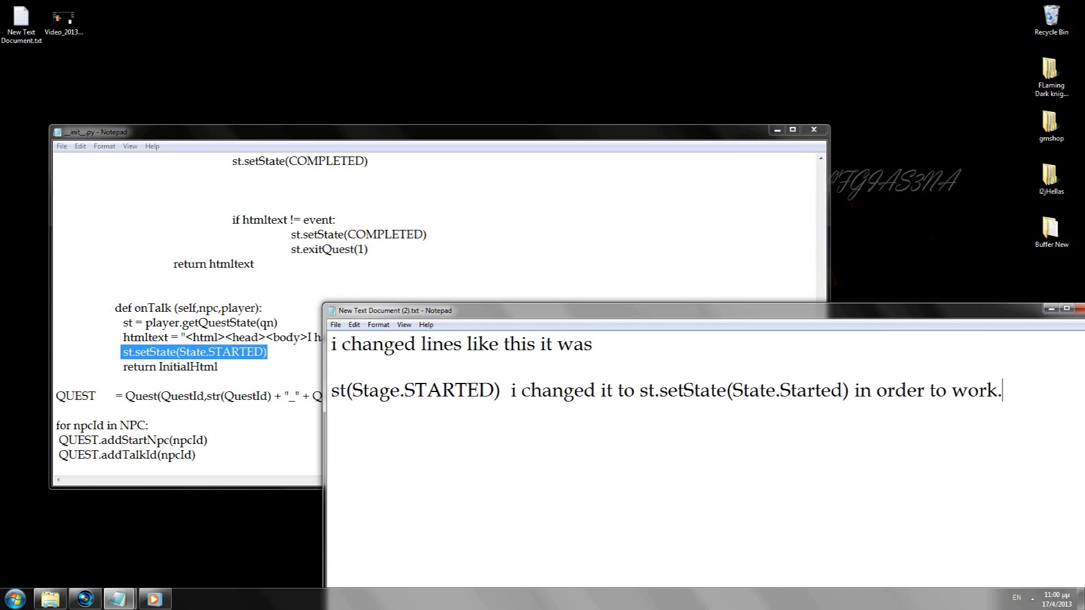
Step: Rewrite the note as 'just find a good buffer working and place the imports for your pack'
key("ctrl+a")
key("Delete")
type("i cant explain ")
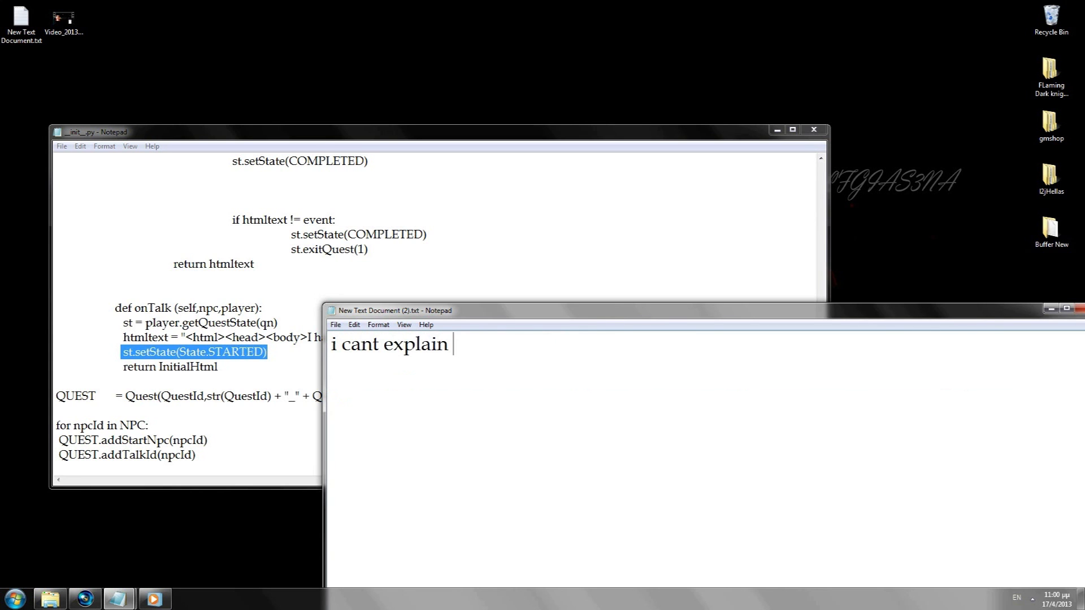
type("it sorry just ")
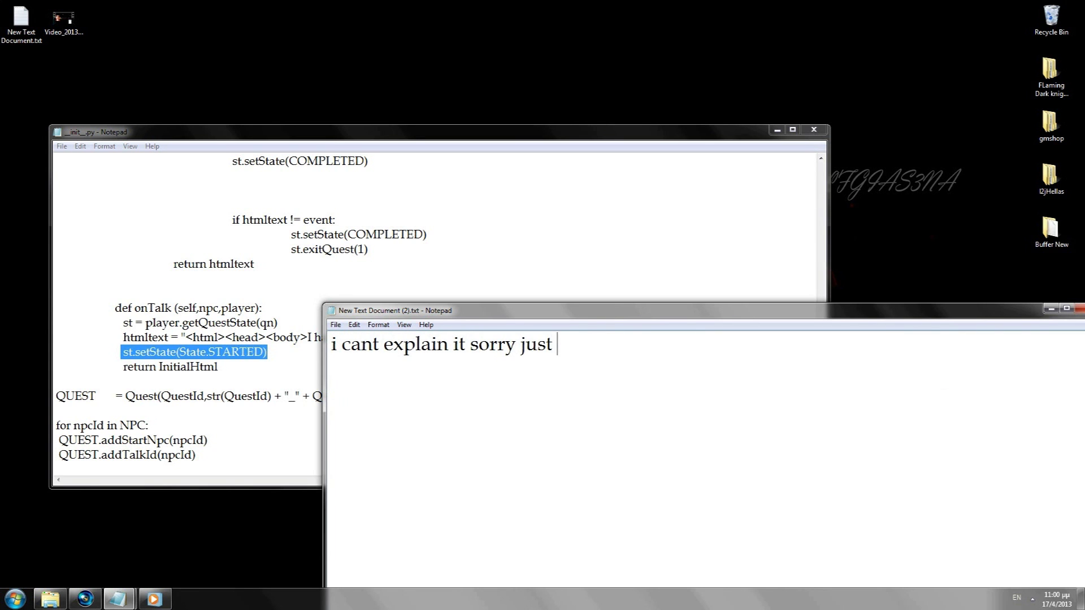
type("find a good buff")
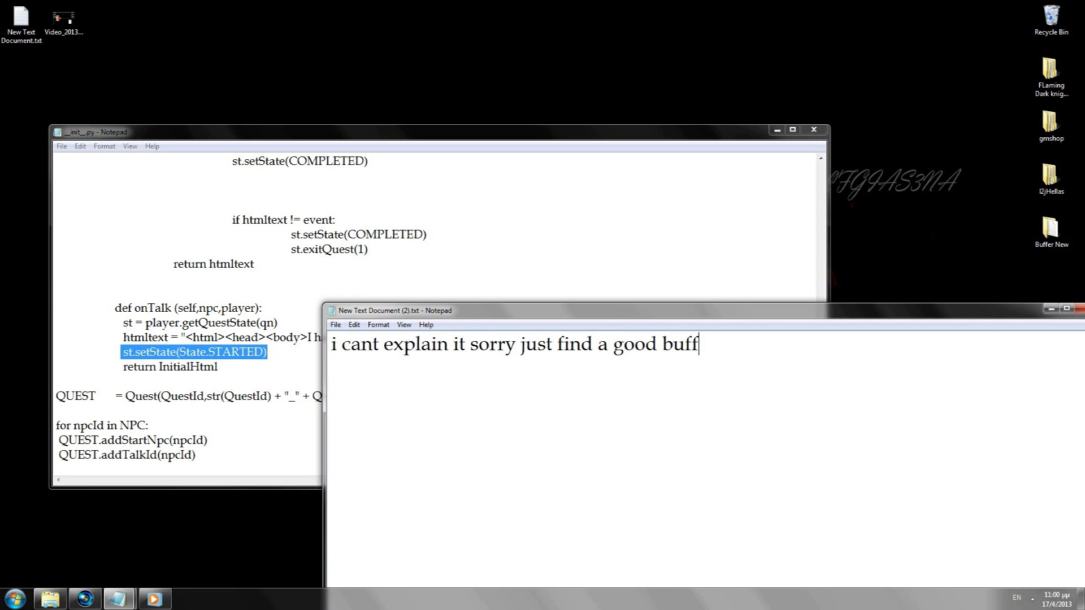
type("er working and just")
key("Return")
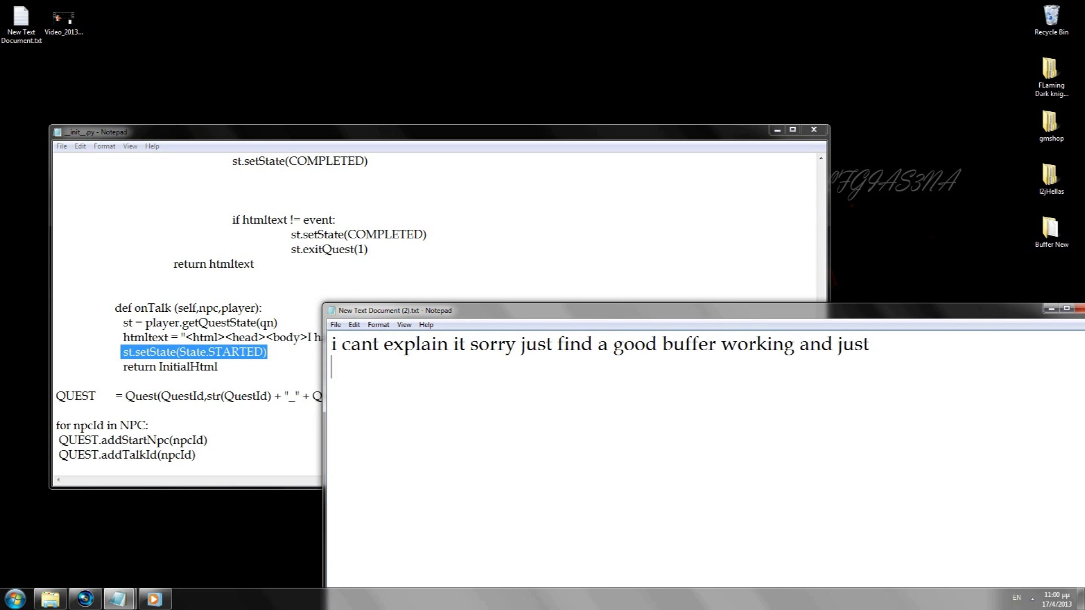
type("replace the im")
key("BackSpace")
key("BackSpace")
key("BackSpace")
key("BackSpace")
key("BackSpace")
key("BackSpace")
key("BackSpace")
key("BackSpace")
key("BackSpace")
key("BackSpace")
key("BackSpace")
key("BackSpace")
key("BackSpace")
key("BackSpace")
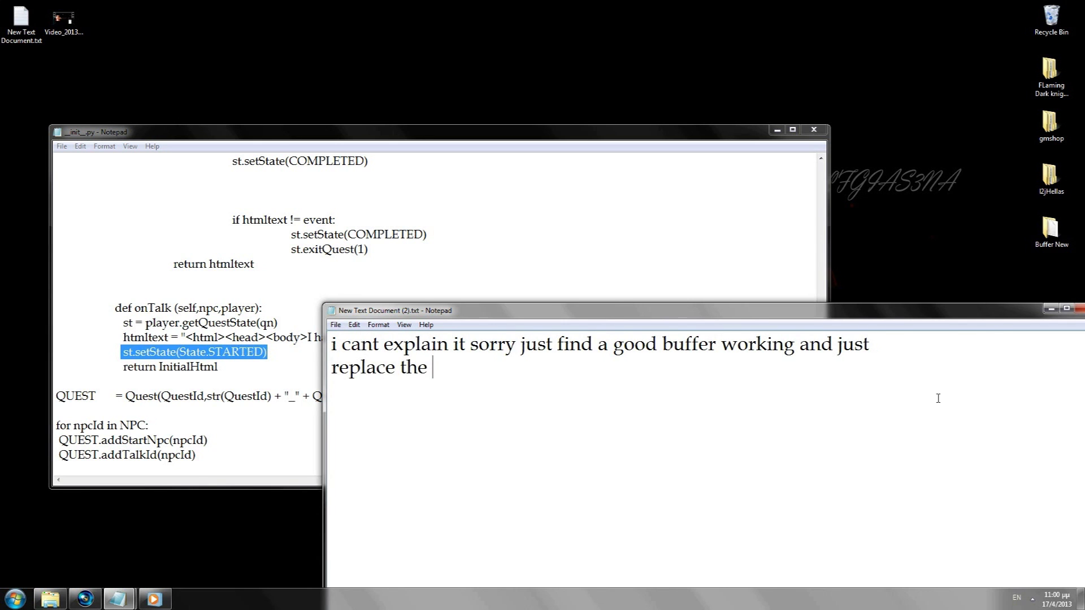
type("place the ")
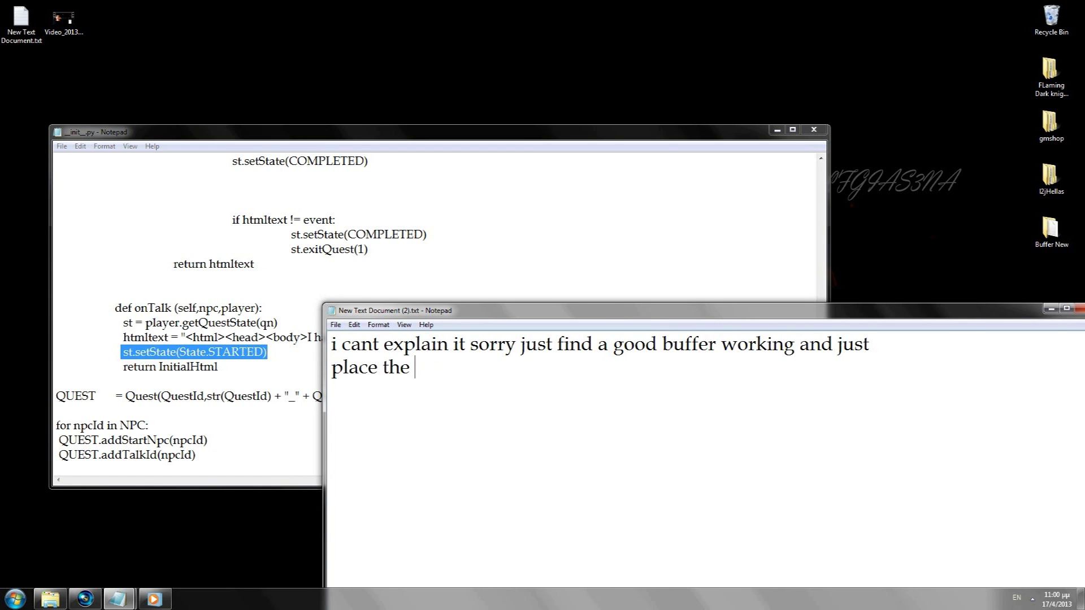
type("imports for your pack. So once u don")
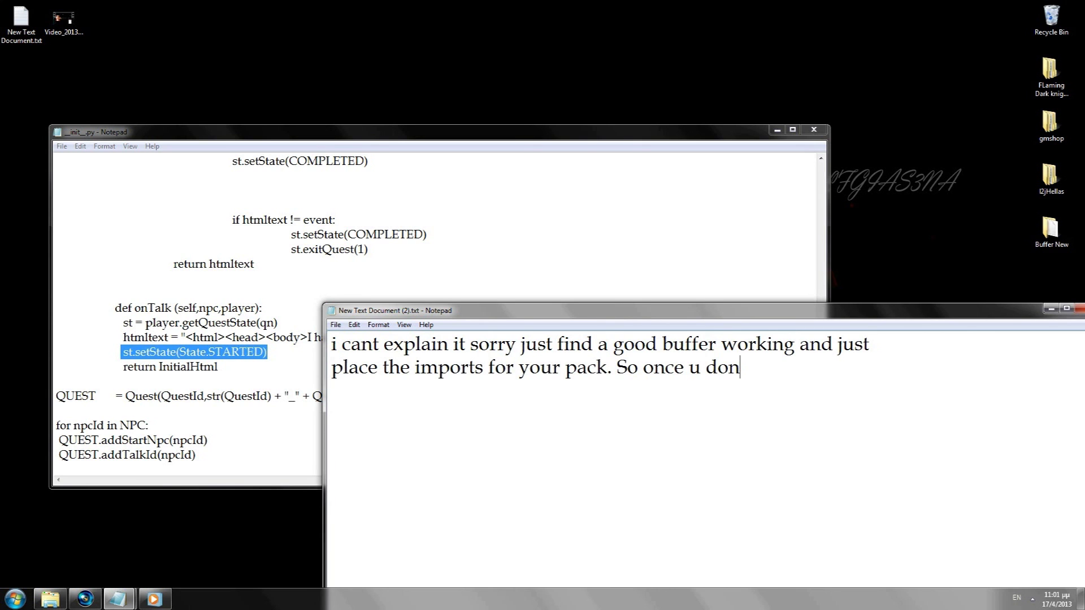
type("e save and exit")
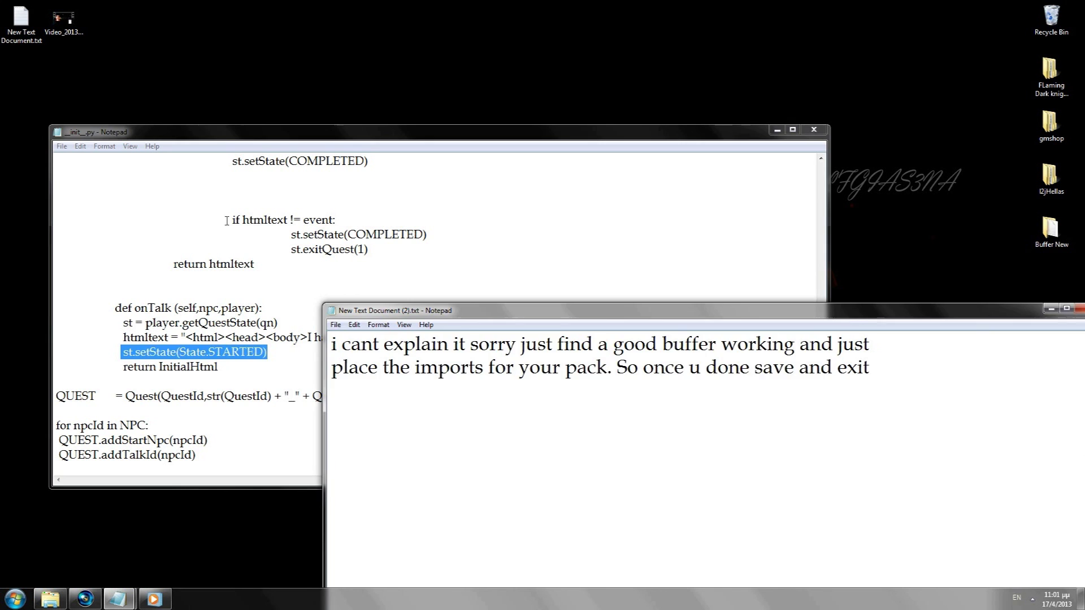
Step: Save and close the edited init script
left_click(75, 159)
left_click(61, 146)
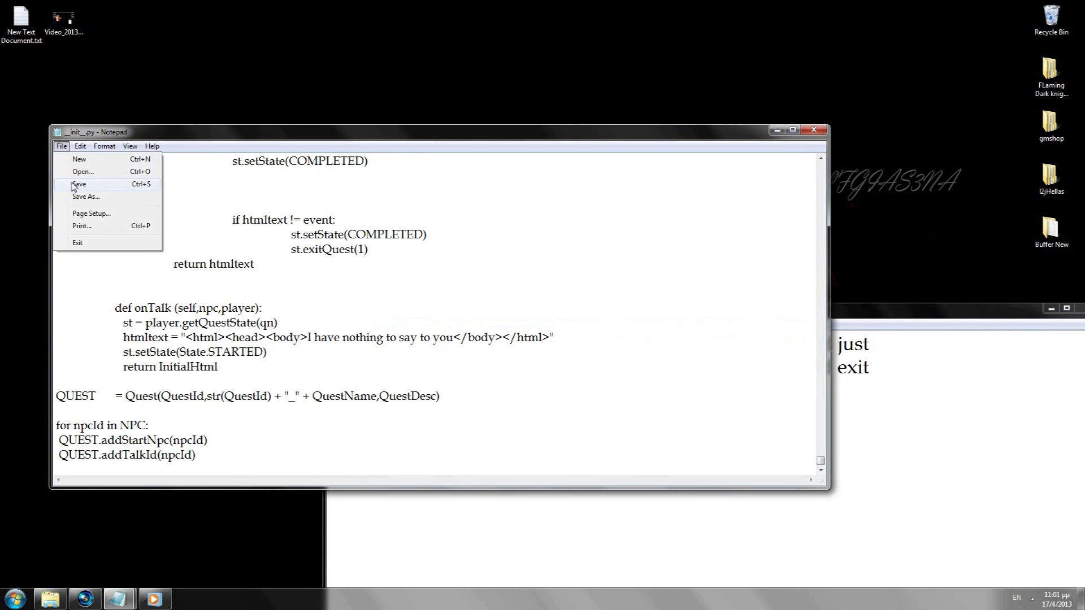
left_click(78, 185)
left_click(816, 133)
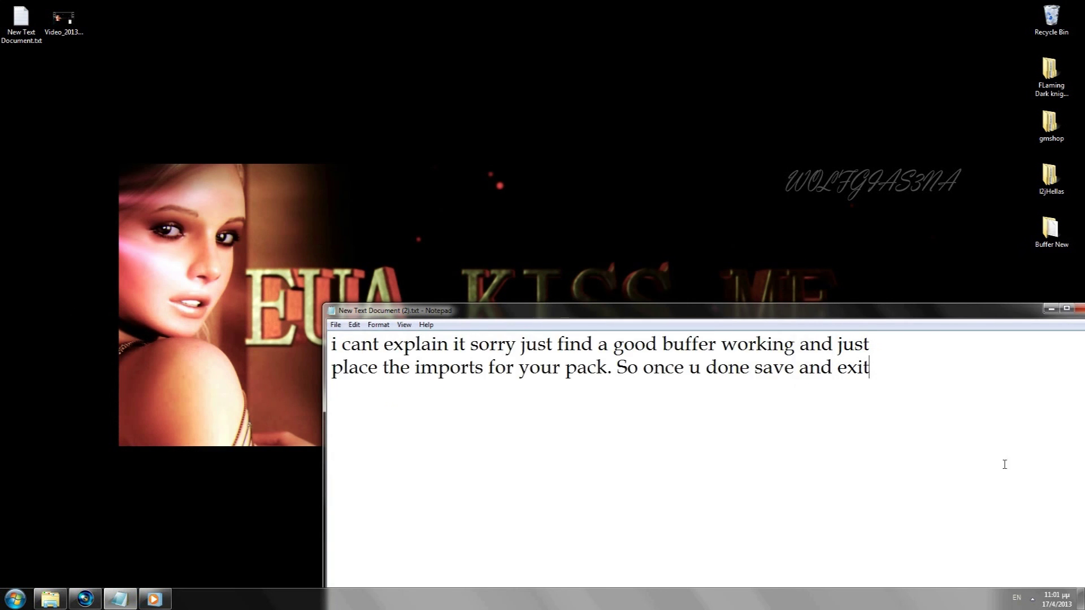
key("ctrl+a")
type("O")
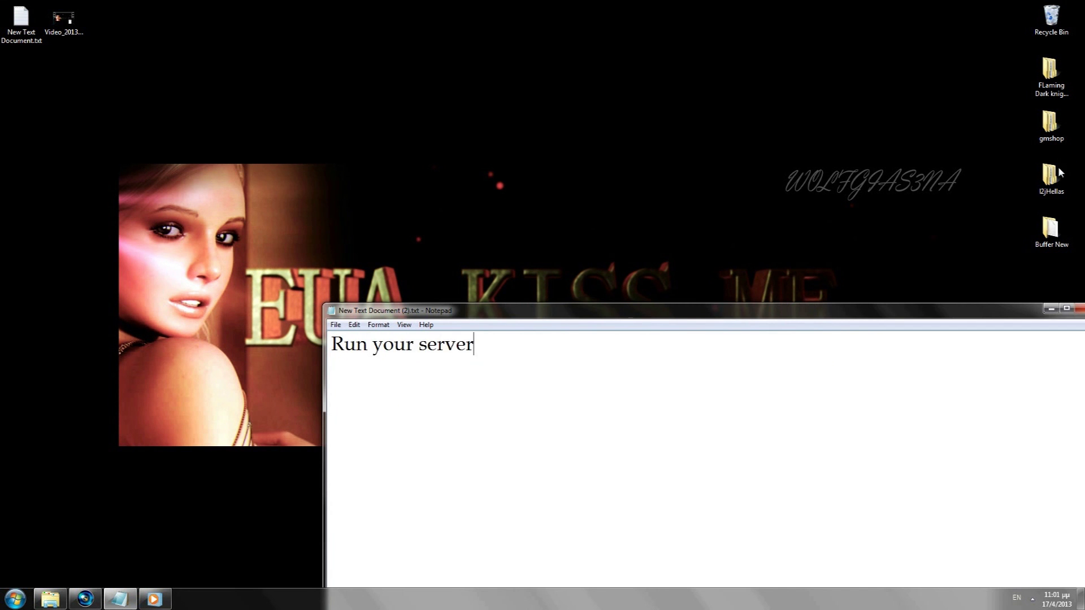
Step: Run startLoginServer.bat and startGameServer.bat from the l2jHellas login and gameserver folders
double_click(1050, 176)
double_click(369, 197)
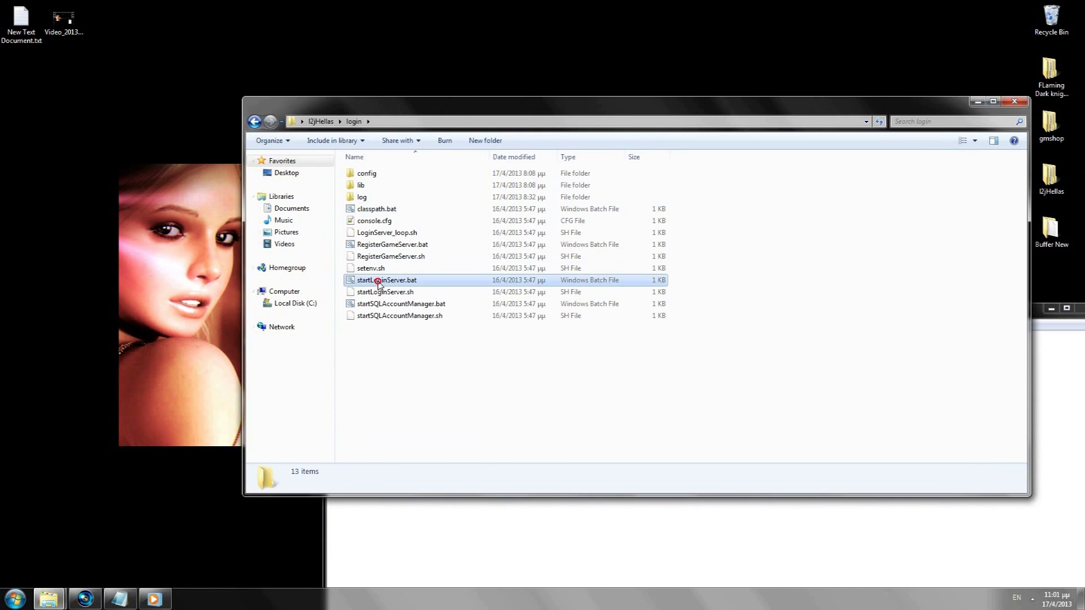
double_click(378, 281)
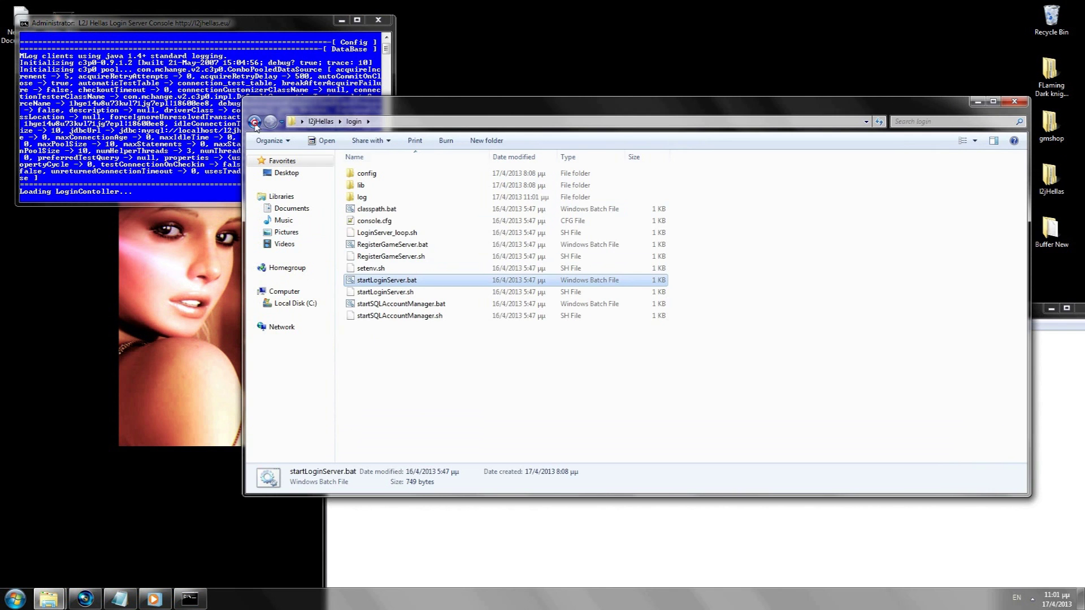
left_click(254, 122)
double_click(368, 186)
double_click(388, 268)
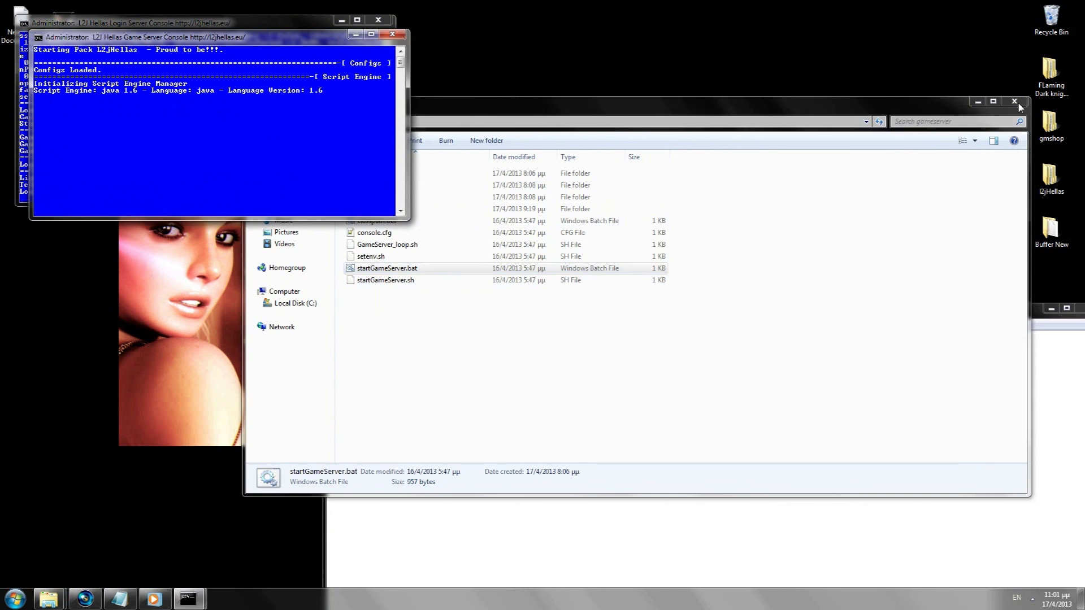
Step: Close the gameserver folder and open Local Disk (C:) from Computer
left_click(1014, 102)
left_click(14, 599)
left_click(195, 397)
left_click(379, 177)
double_click(379, 176)
Step: Launch l2.exe from Program Files (x86) > Lineage II > system
double_click(390, 316)
scroll(390, 255, "down", 15)
left_click(383, 183)
double_click(383, 182)
double_click(388, 185)
scroll(385, 226, "down", 10)
left_click(379, 171)
double_click(375, 194)
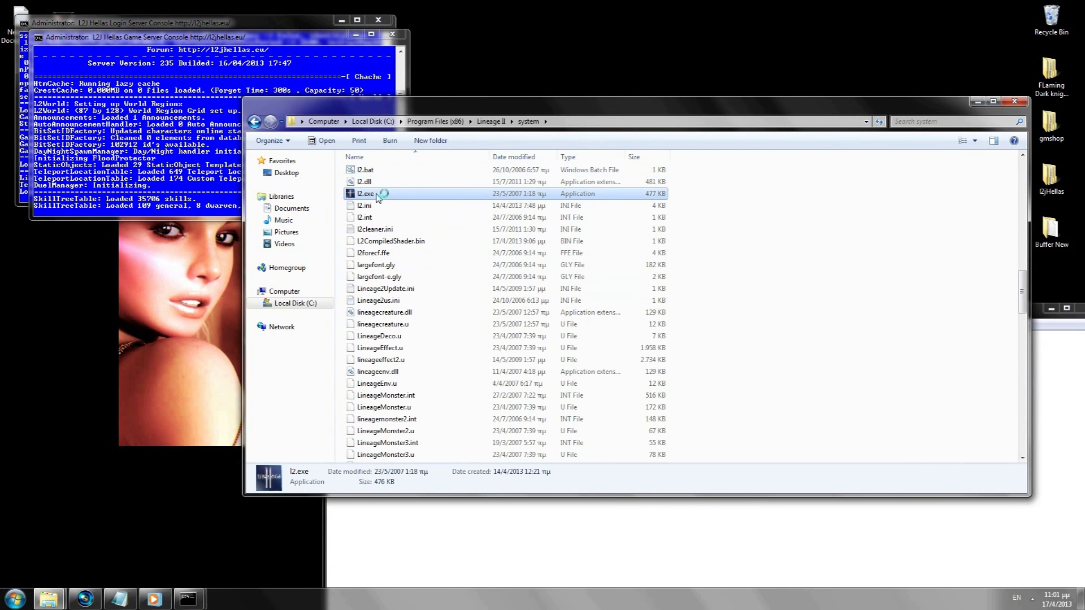
Step: Close the folder and delete the 'Run your server' line from the notes
left_click(978, 101)
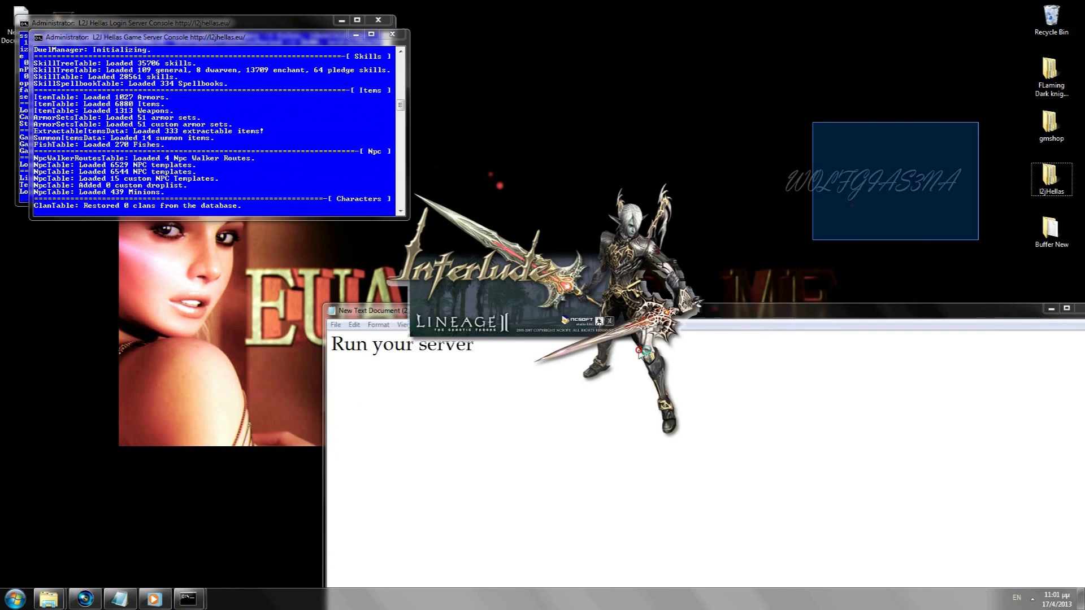
left_click_drag(731, 315, 844, 442)
left_click_drag(843, 491, 121, 467)
key("Delete")
left_click_drag(607, 432, 768, 474)
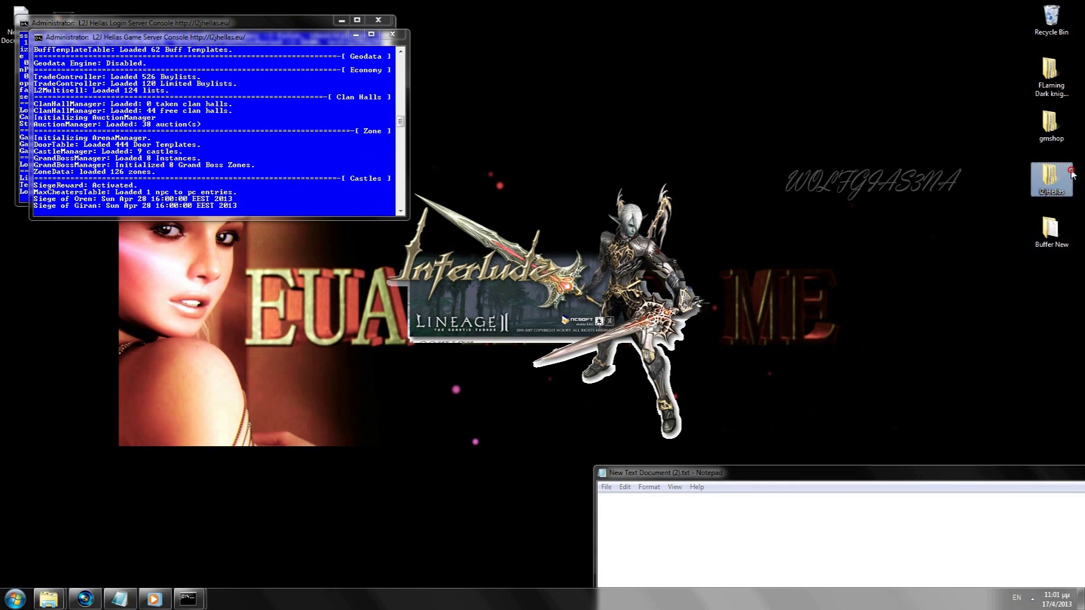
Step: Browse to l2jHellas > gameserver > data > scripts > custom and select 99999_NPCBuffer
double_click(1072, 175)
double_click(399, 201)
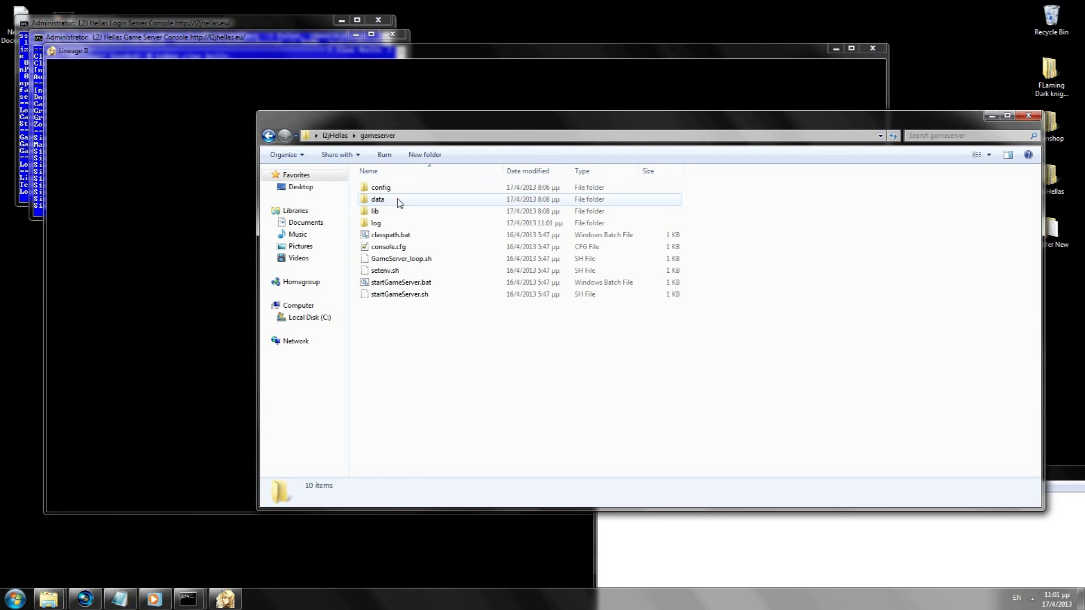
double_click(399, 201)
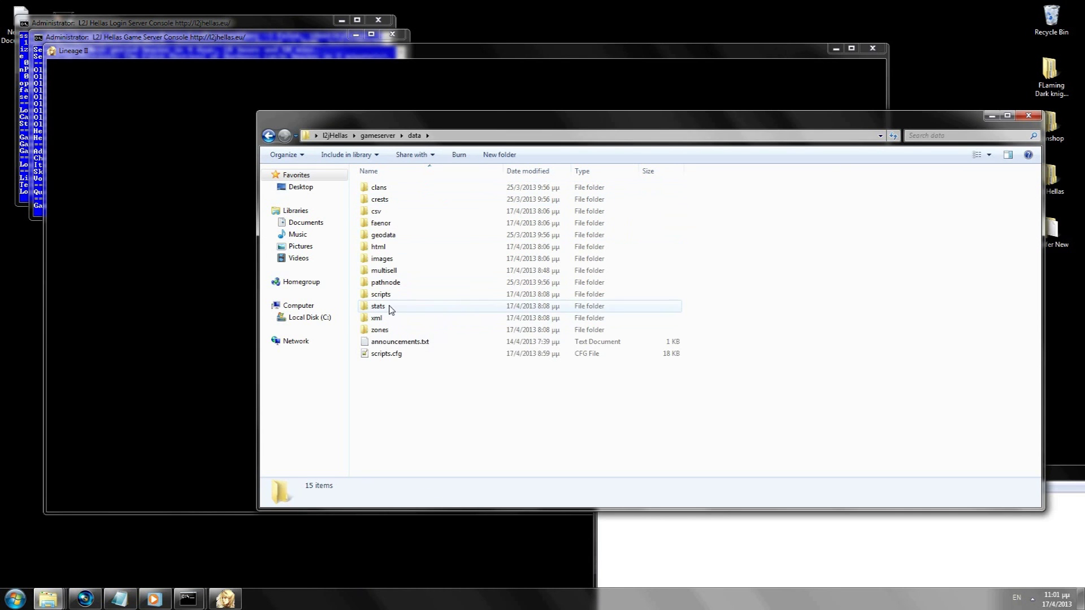
double_click(389, 308)
key("BackSpace")
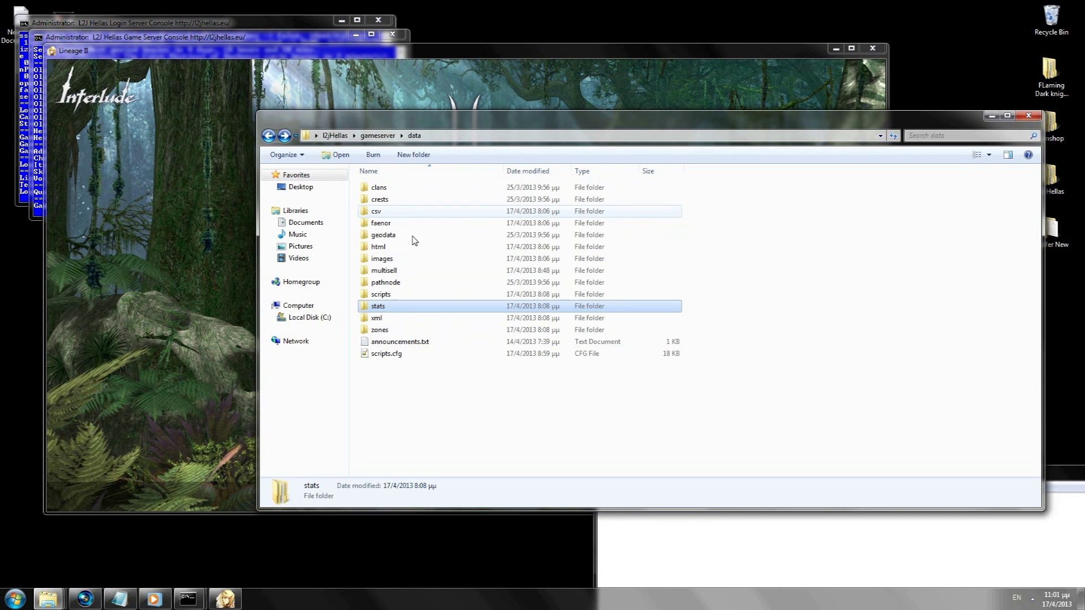
double_click(385, 307)
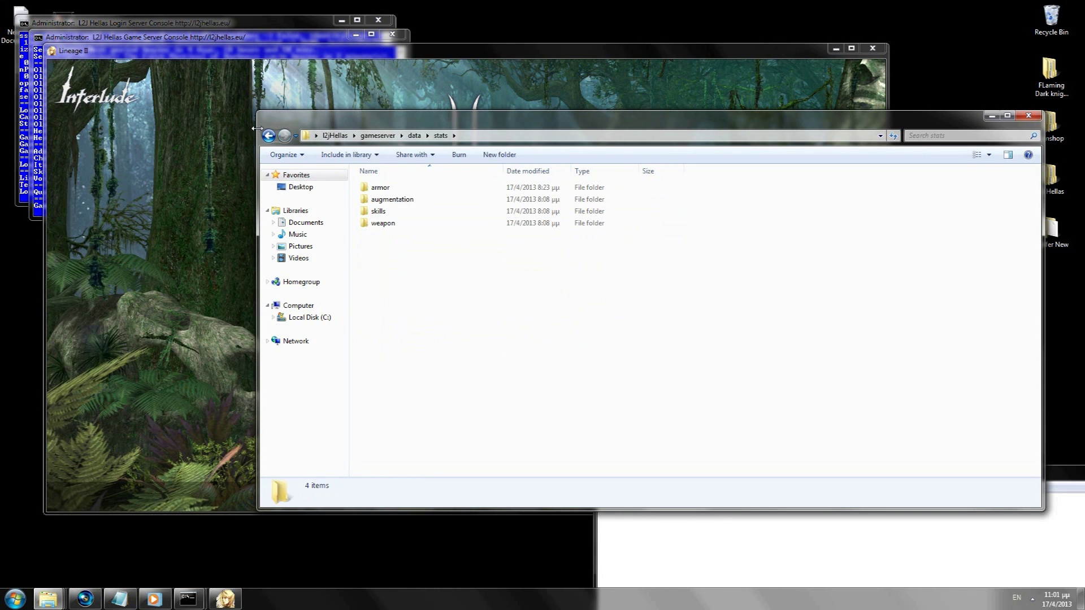
key("BackSpace")
double_click(388, 295)
double_click(382, 199)
left_click(380, 271)
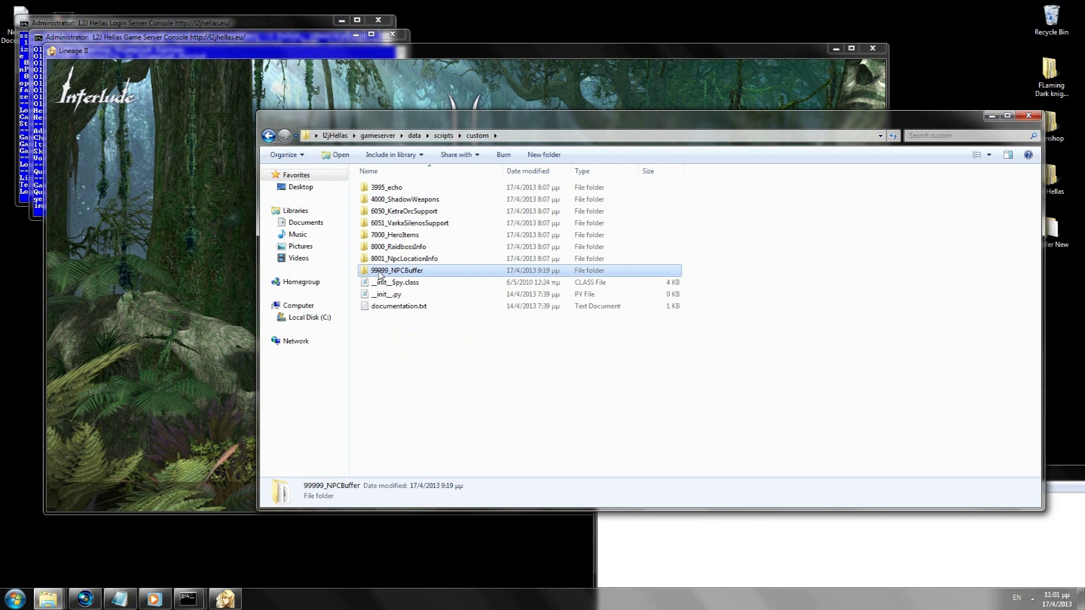
left_click_drag(428, 115, 313, 401)
left_click(471, 272)
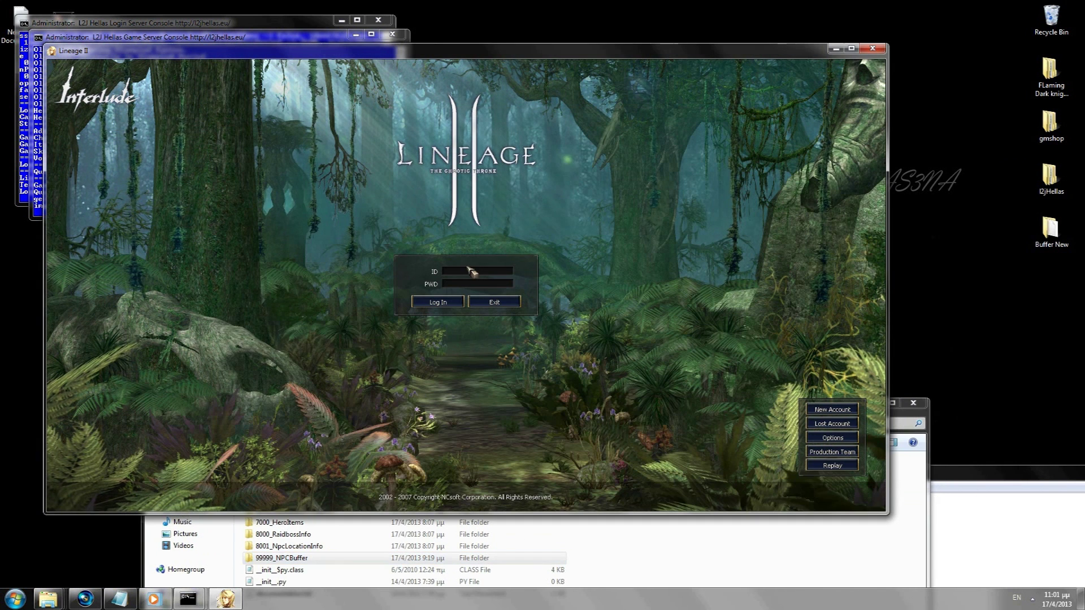
Step: Log in with the test account ID and password, accept the agreement, pick the server and enter the game
type("bot1")
key("Tab")
type("12")
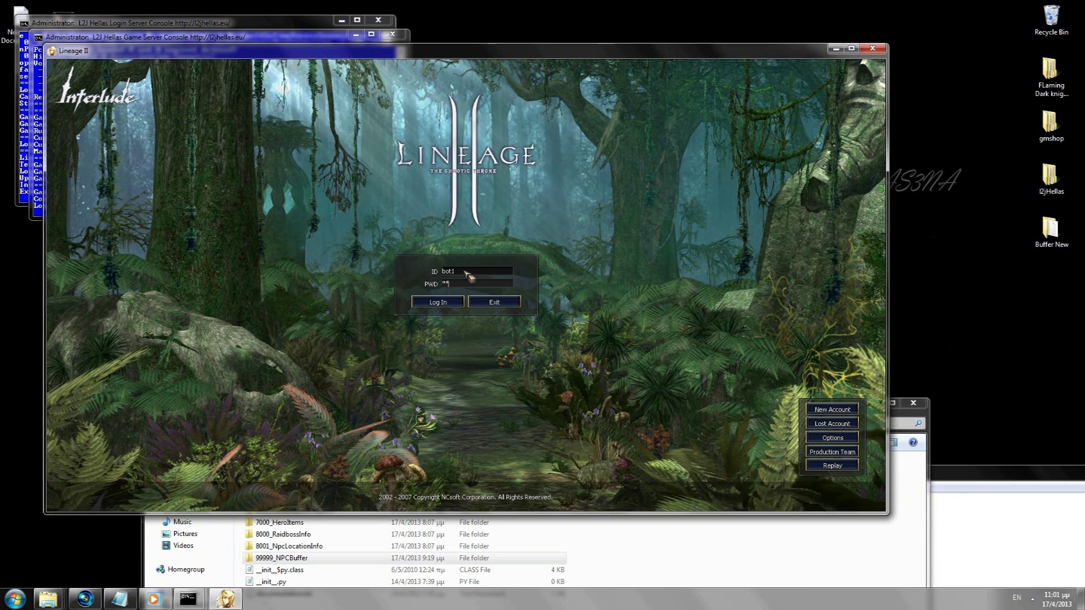
left_click(437, 303)
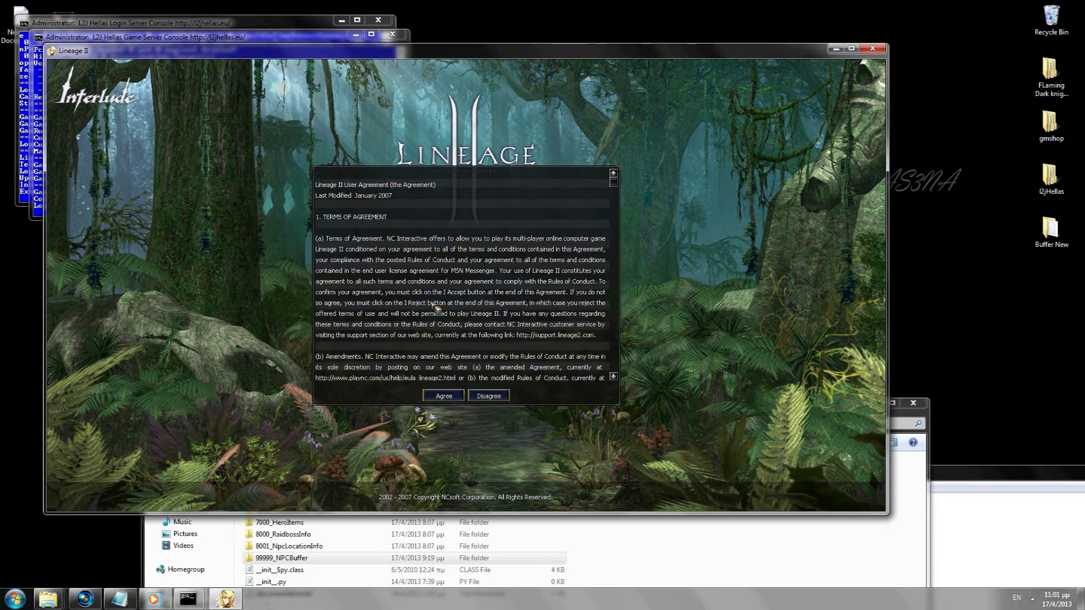
left_click(444, 396)
left_click(427, 306)
left_click_drag(444, 55, 483, 47)
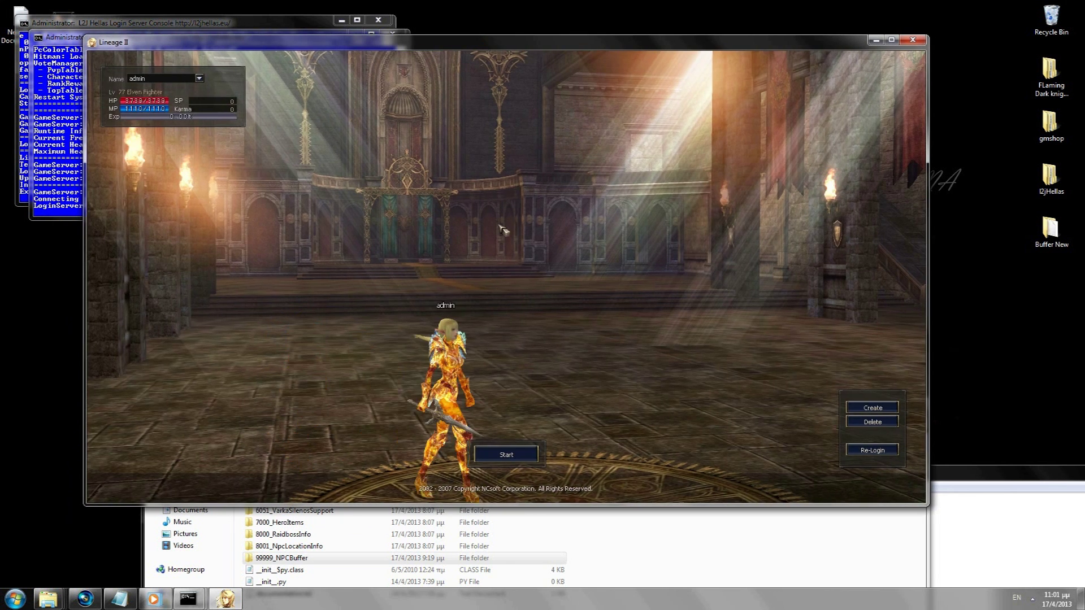
key("Return")
Step: Select the 99999_NPCBuffer folder and put its name into edit mode
left_click(1044, 518)
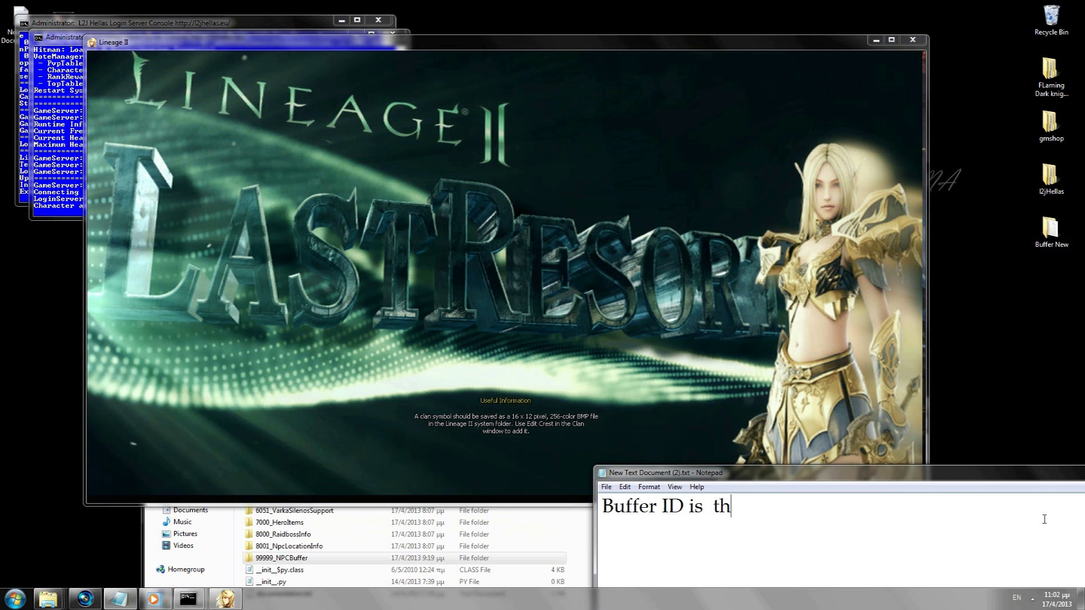
left_click(272, 560)
left_click(310, 560)
key("ctrl+c")
left_click(1053, 559)
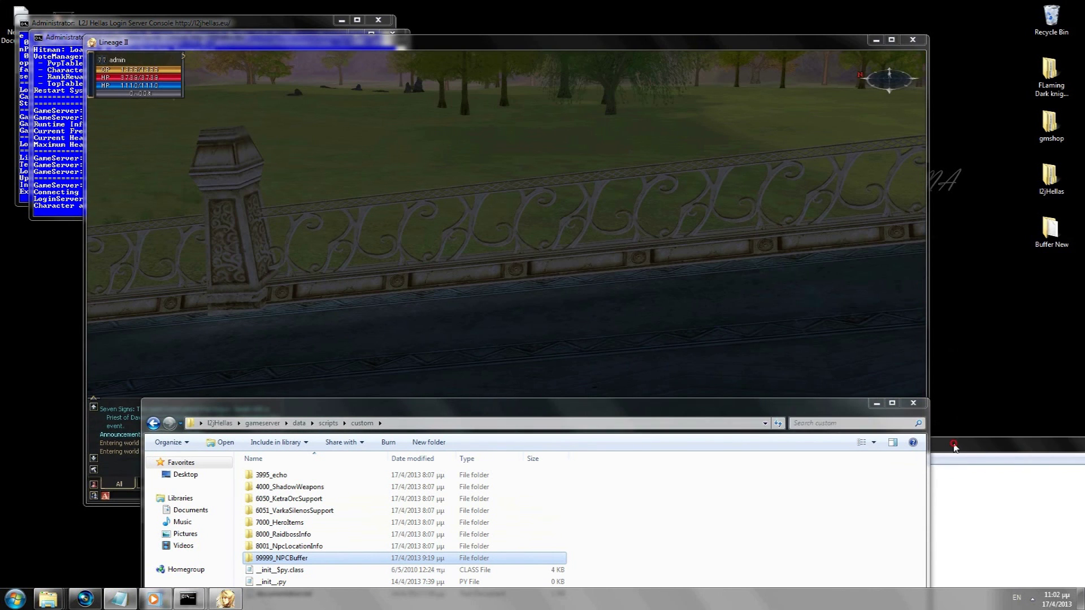
Step: Paste the buffer folder name into the note and trim it to just 99999
left_click_drag(954, 447, 954, 249)
key("ctrl+v")
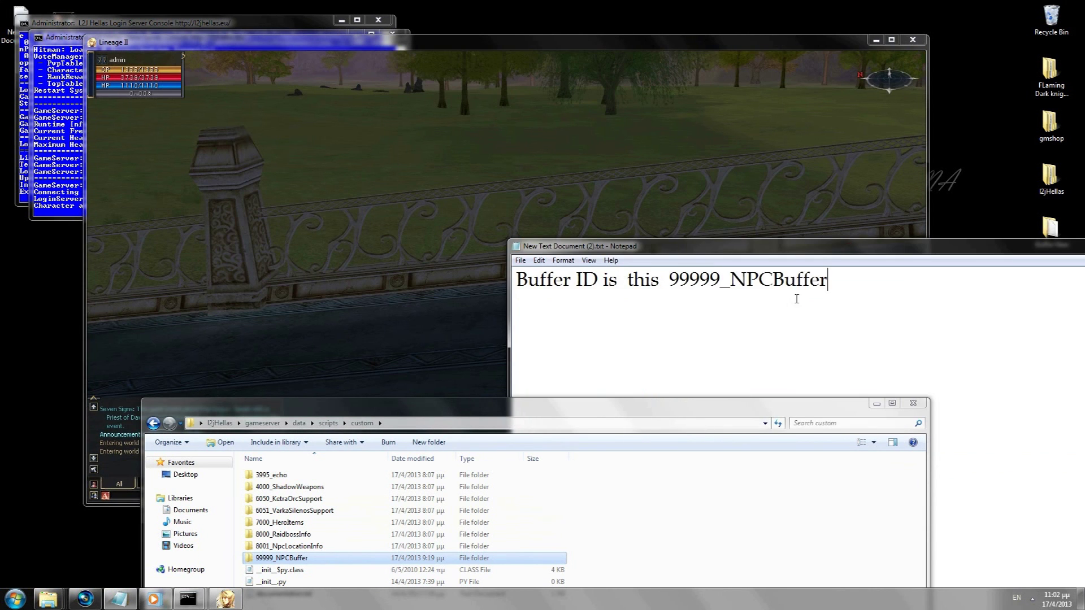
left_click_drag(722, 283, 683, 286)
key("Delete")
left_click_drag(727, 403, 726, 521)
Step: In Lineage II, spawn the buffer NPC with //spawn 99999
left_click(715, 298)
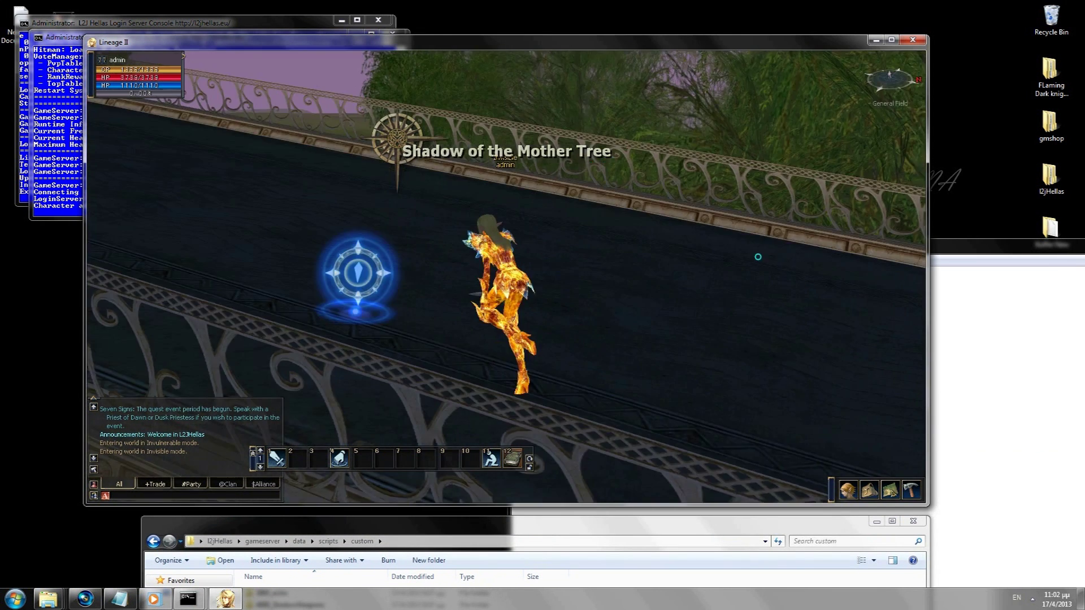
left_click(650, 209)
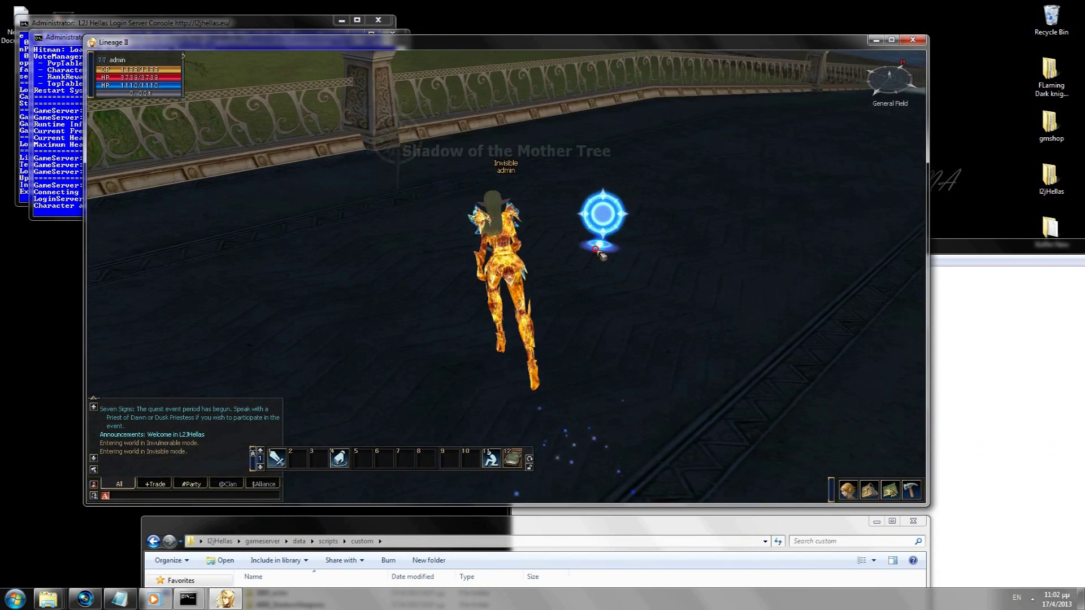
type("//spawn 999")
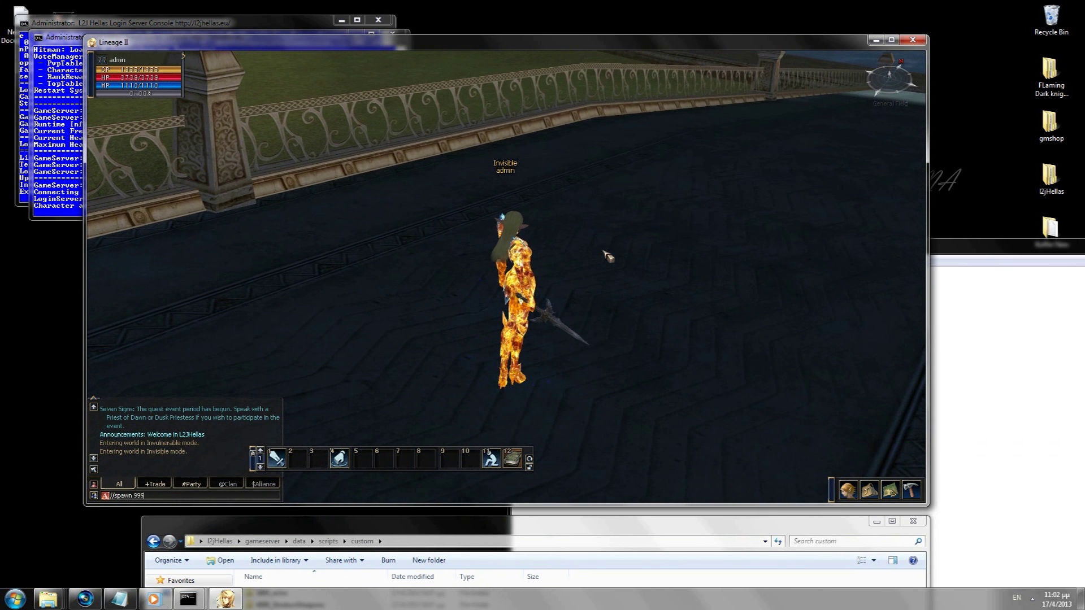
type("99")
key("Return")
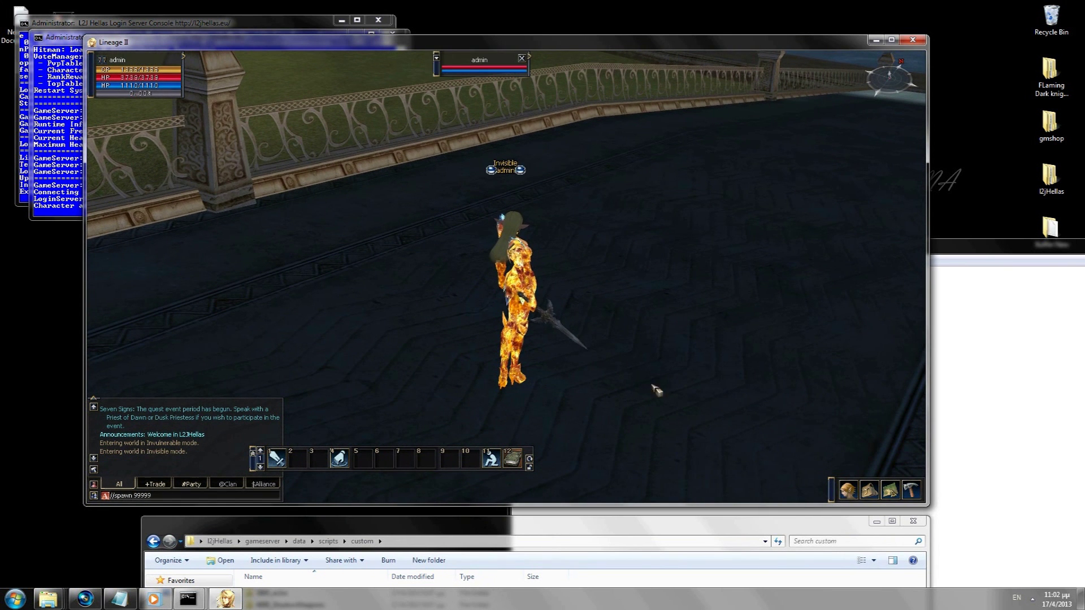
Step: Talk to the L2 Mosh Buffer and receive the Mental Shield and Blessed Soul buffs
left_click(627, 360)
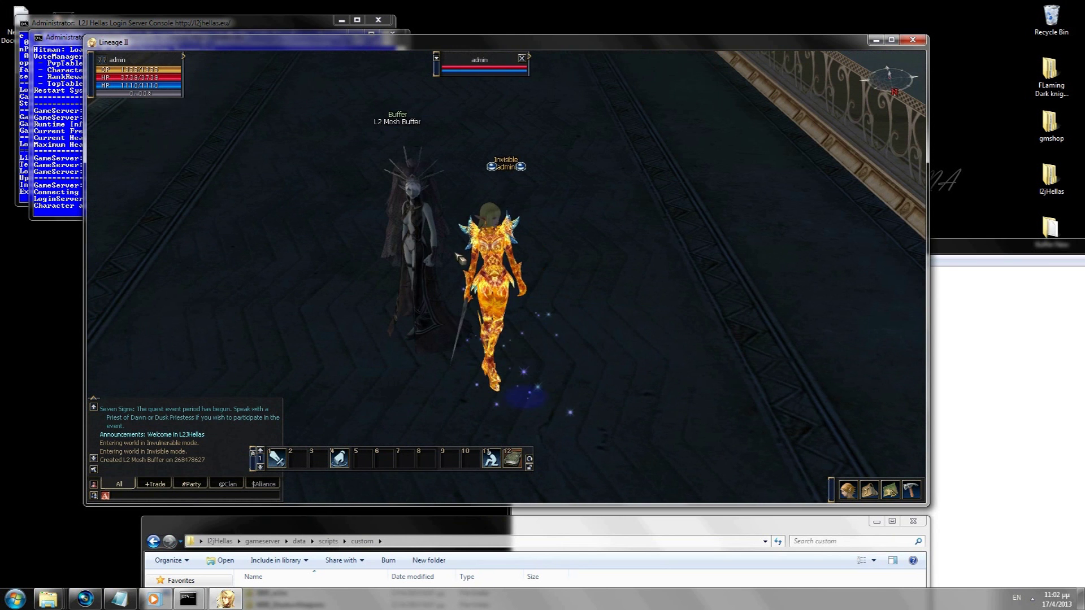
double_click(425, 219)
left_click(417, 328)
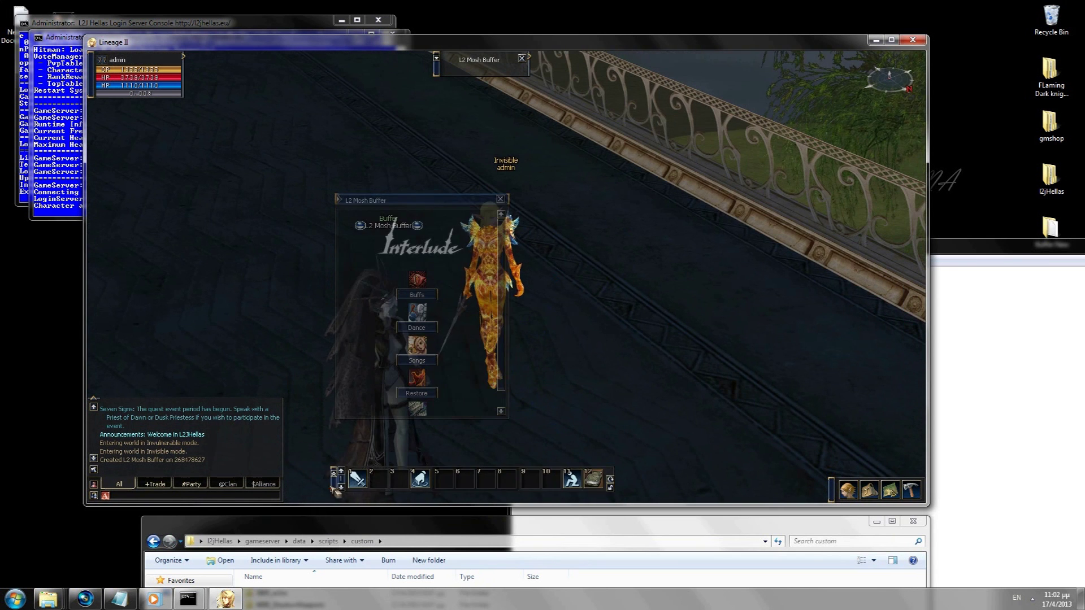
left_click(428, 295)
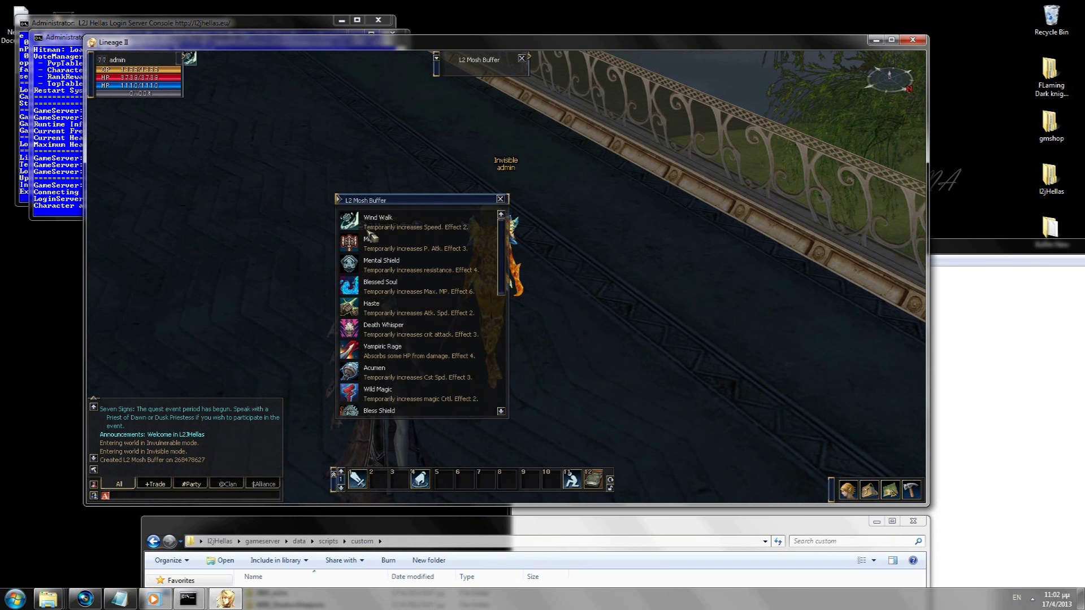
left_click(359, 259)
left_click(360, 286)
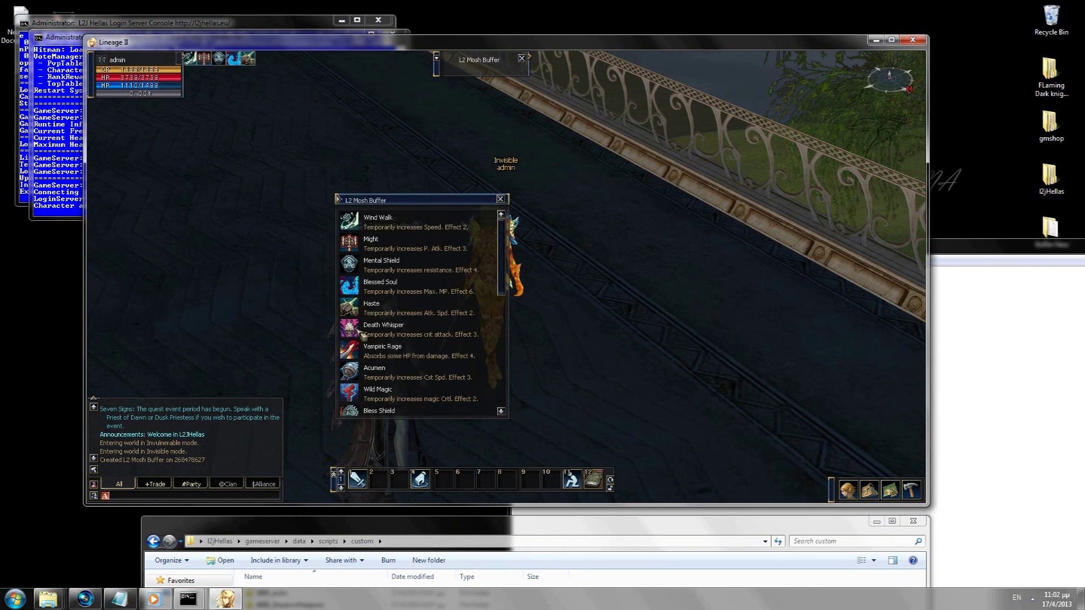
scroll(506, 274, "down", 1)
left_click_drag(506, 275, 507, 341)
left_click(500, 199)
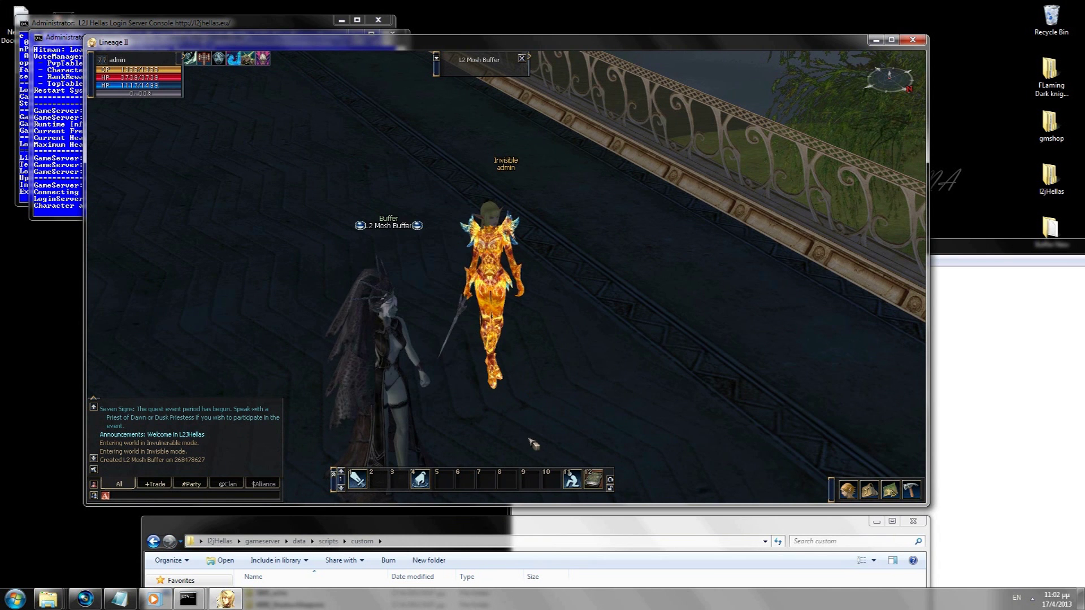
Step: Replace the note text with 'as you can see my buffer is working f'
left_click(1000, 336)
key("ctrl+a")
type("as you can")
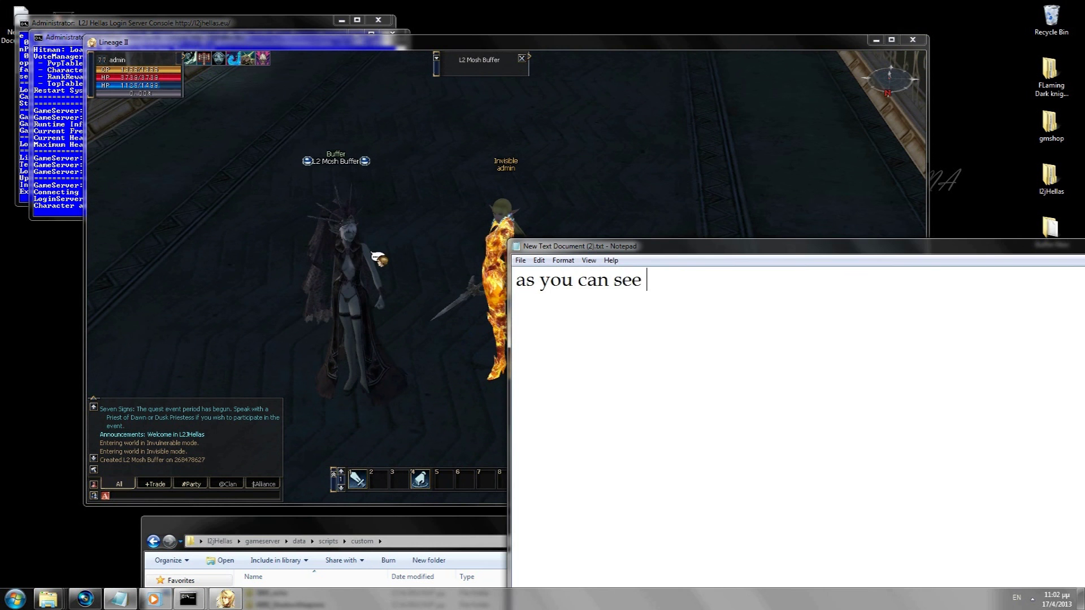
type(" see my buffer is working fine")
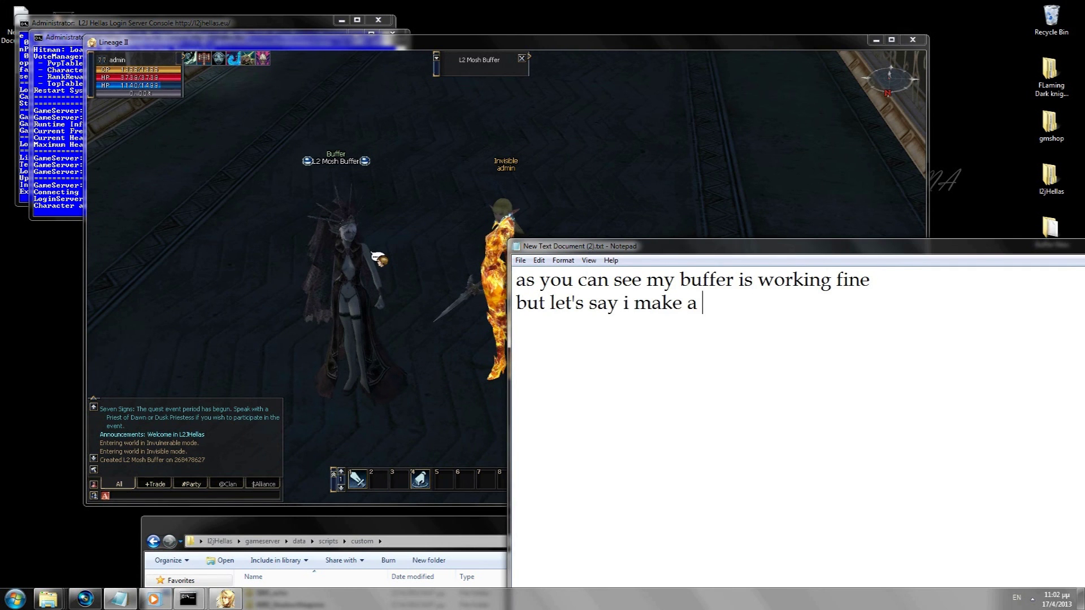
Step: Continue the note: don't change imports from l2j to the l2jhellas pack, 'let's see wh'
type("take and don't change")
key("Return")
type("imports from l2l2j to l2je")
key("BackSpace")
type("hellas pack i am working on")
key("Return")
type("let's see what happen in that case")
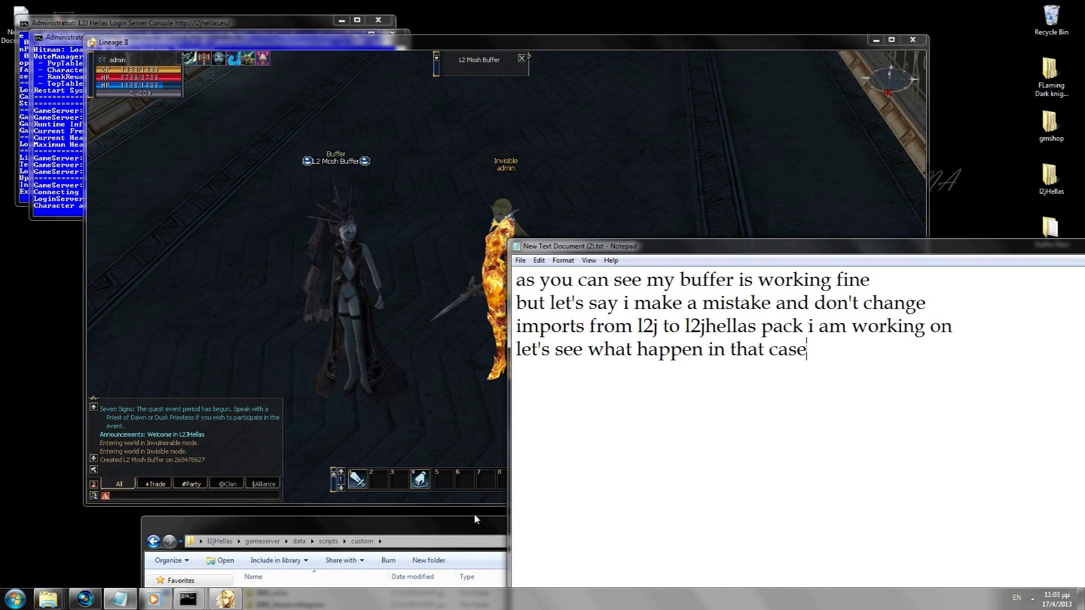
Step: Open 99999_NPCBuffer's __init__.py, select its import lines, and launch Google Chrome
left_click_drag(396, 525, 338, 301)
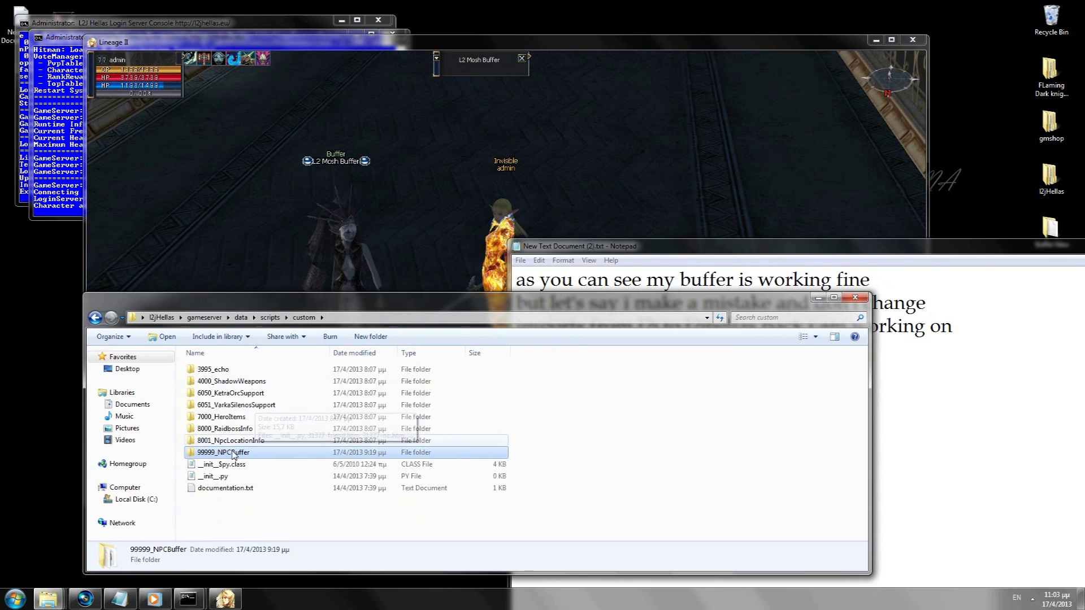
double_click(233, 453)
double_click(210, 370)
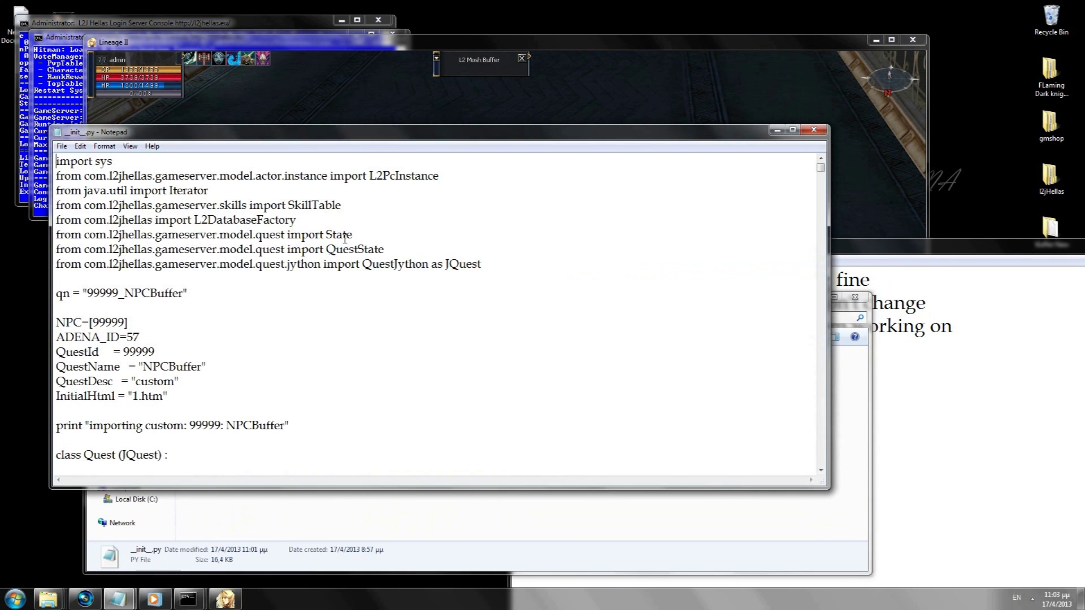
left_click_drag(506, 258, 2, 127)
left_click(15, 599)
left_click(57, 267)
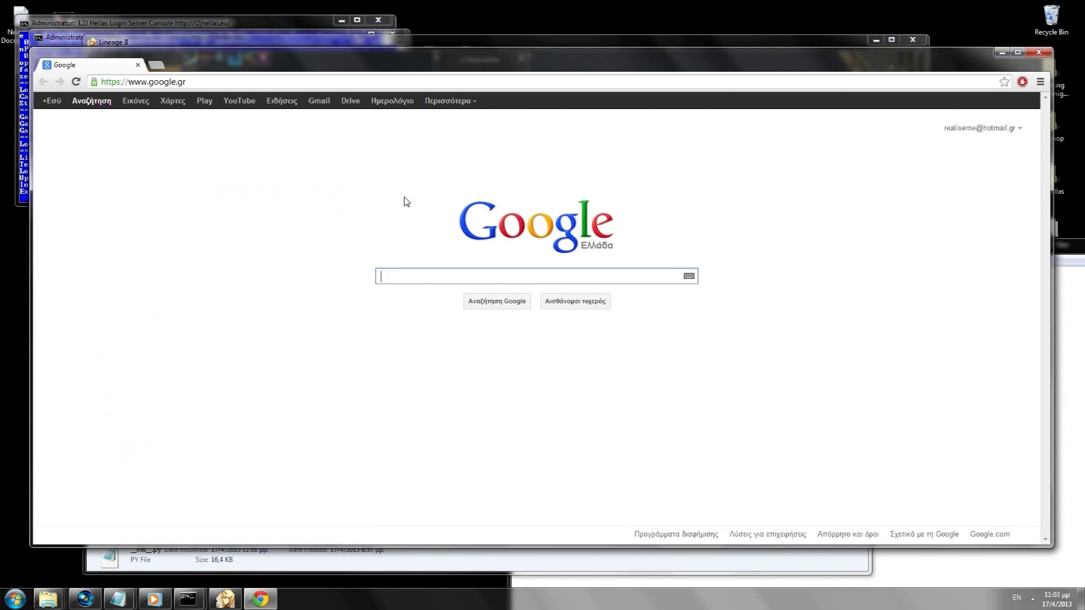
Step: Search Google for 'l2j imports' and open the l2topzone buffer guide
type("l2j imports")
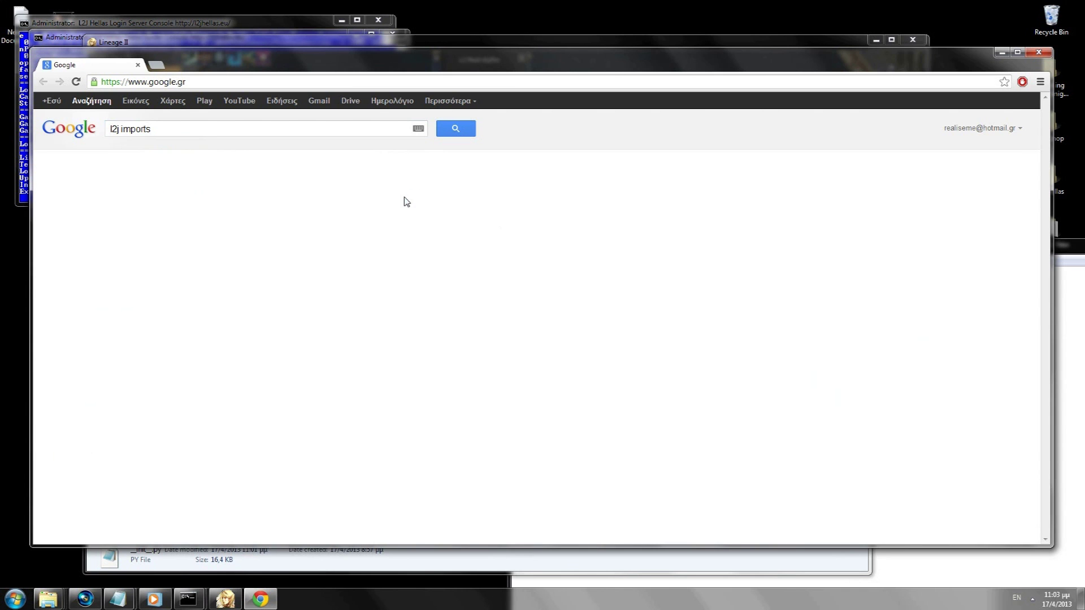
key("Return")
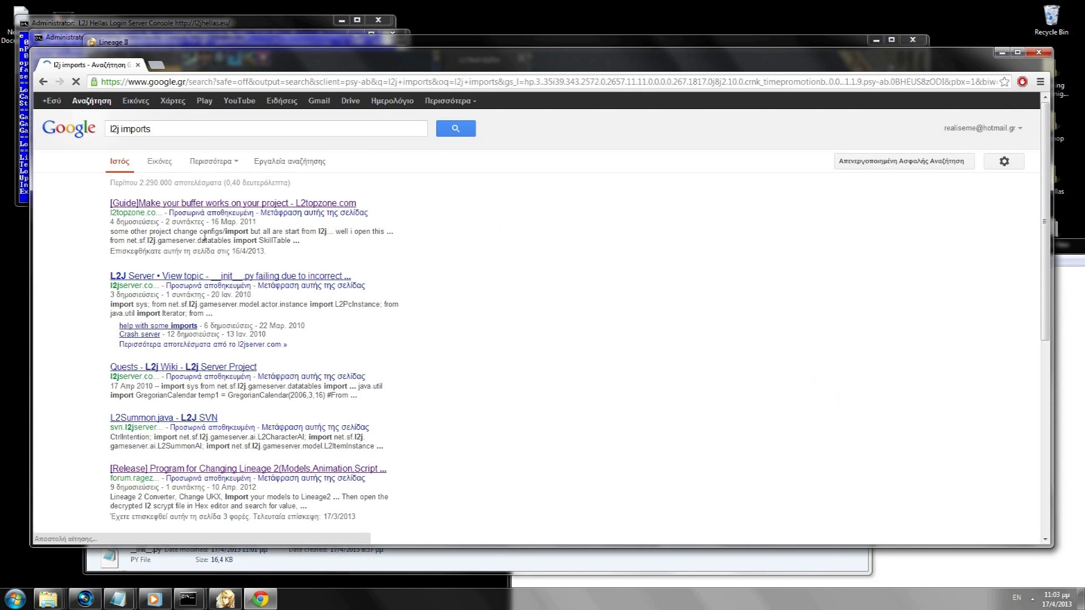
left_click(183, 201)
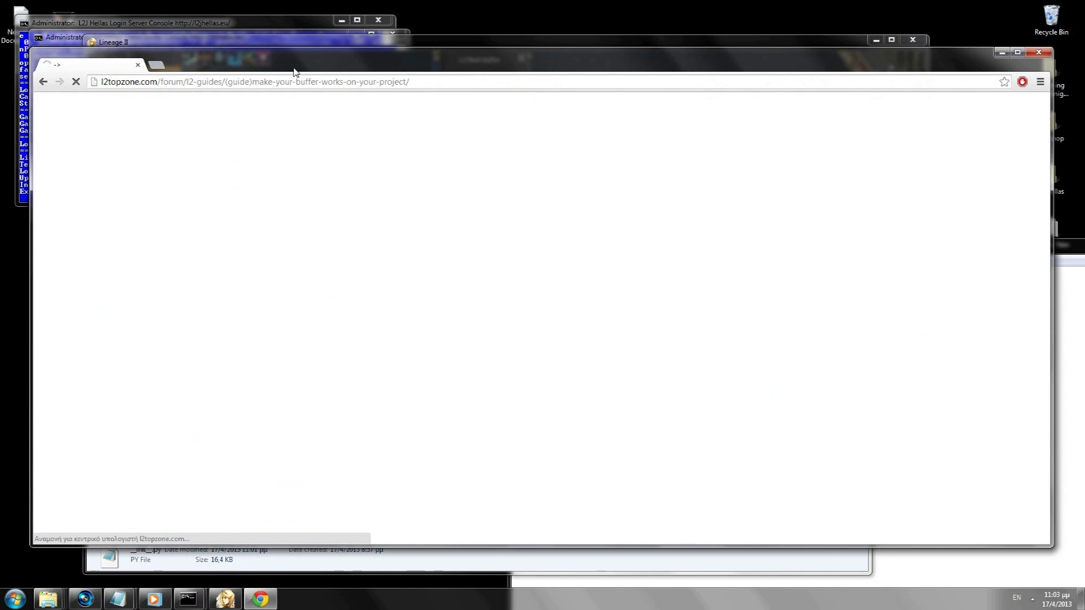
left_click_drag(292, 72, 276, 70)
Step: Clear the note and start it with 'lets see'
left_click(1068, 375)
key("ctrl+a")
key("BackSpace")
type("let")
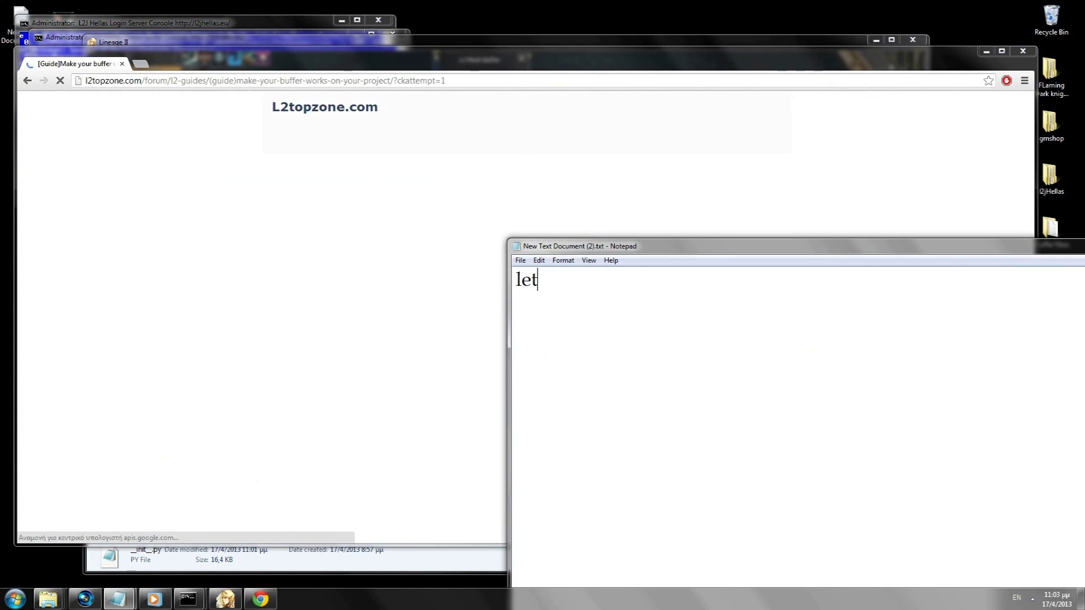
type("s see for example these are")
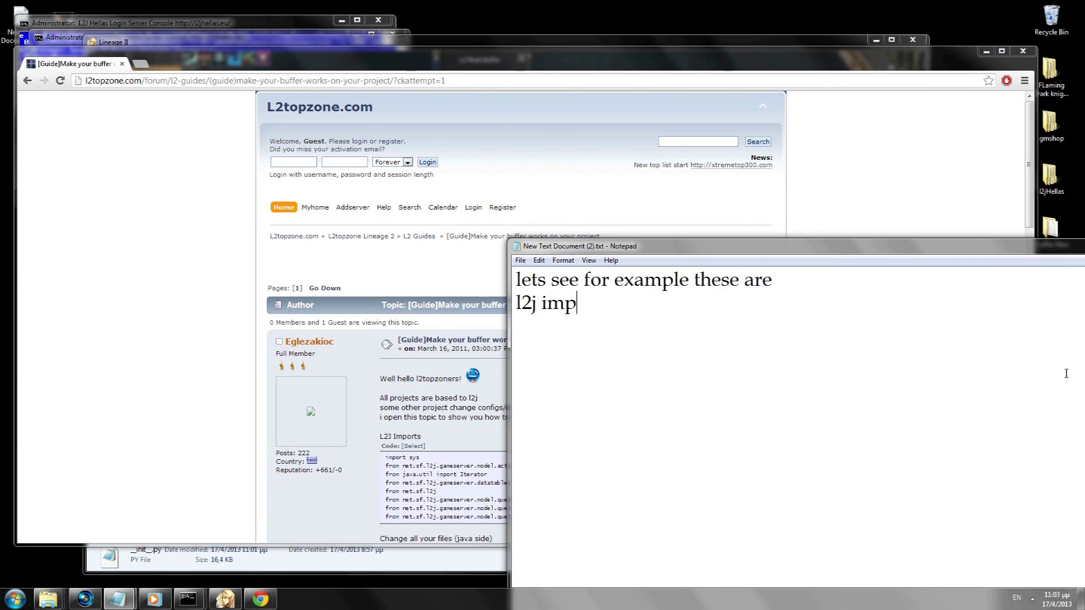
Step: Copy the guide's eight l2j import lines into the note
left_click(402, 466)
left_click(388, 461)
left_click_drag(386, 459, 699, 511)
key("ctrl+c")
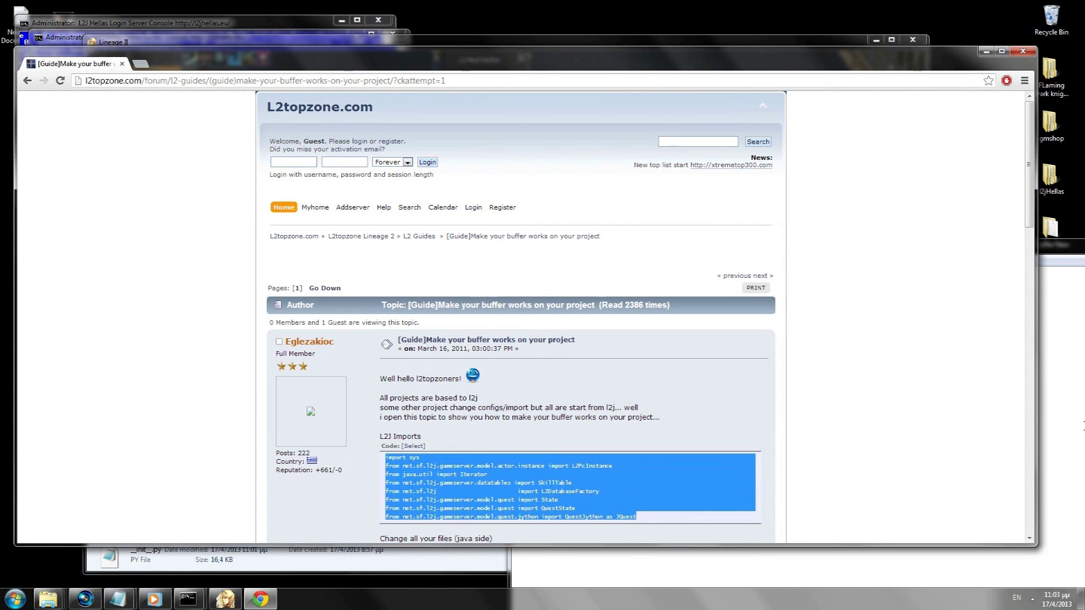
key("alt+Tab")
key("ctrl+v")
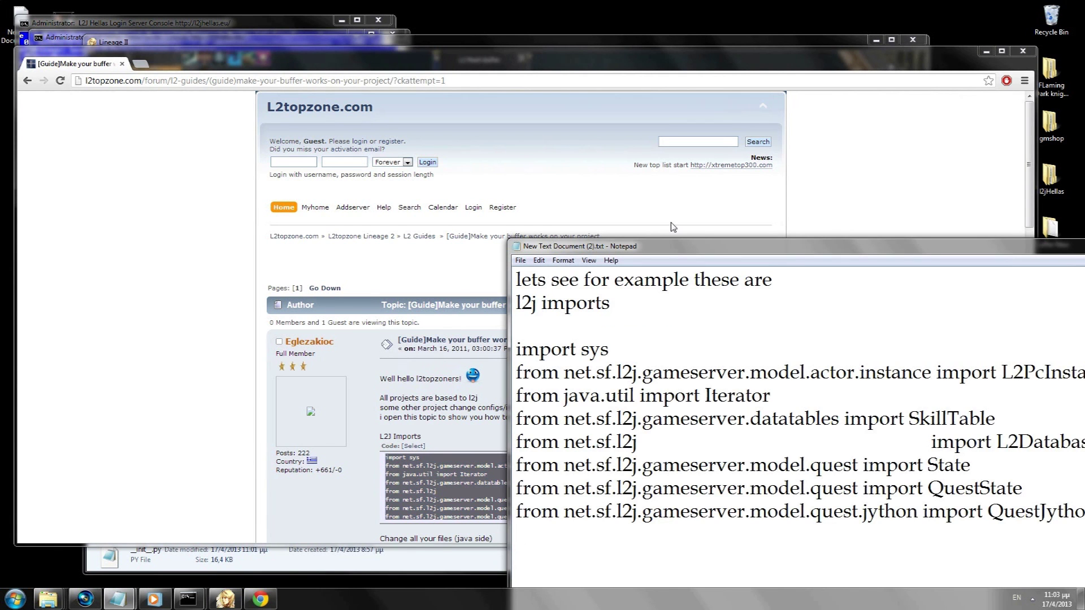
Step: Erase the pasted import lines and the rest of the note text
left_click_drag(562, 251, 339, 263)
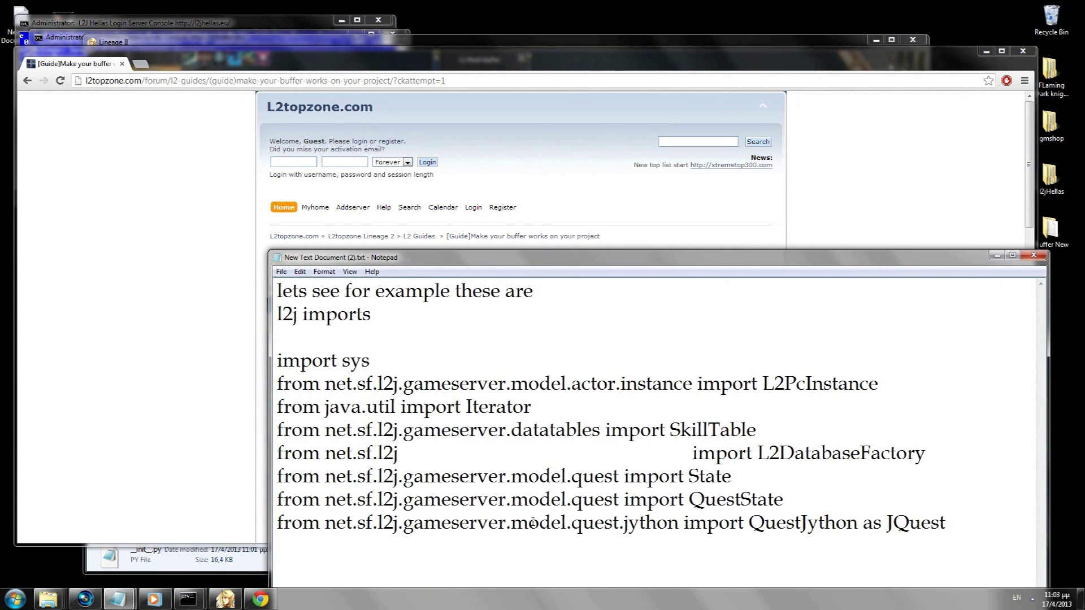
left_click_drag(960, 525, 201, 368)
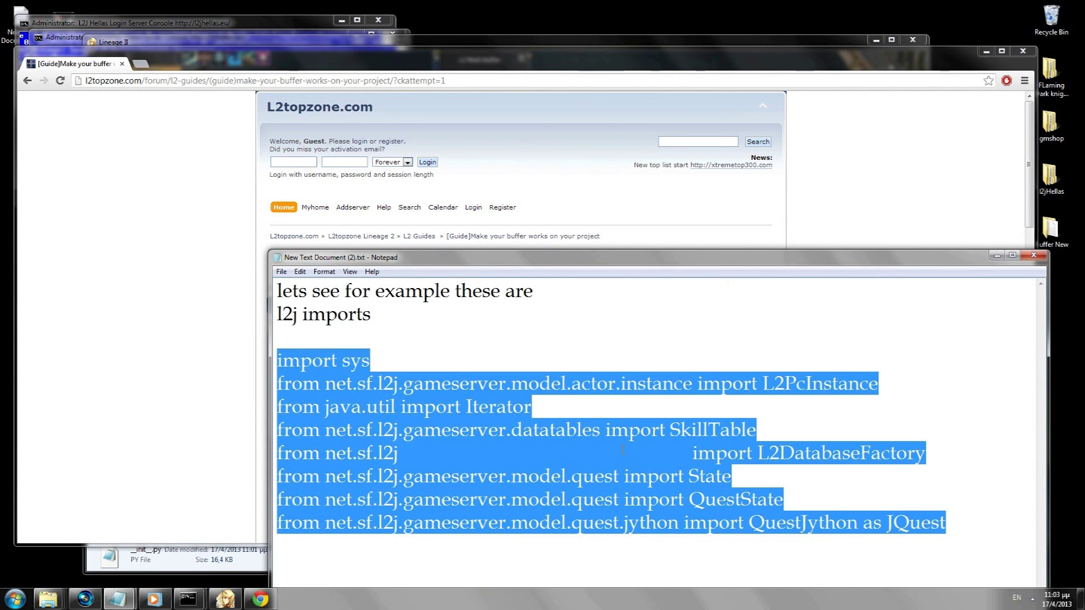
key("BackSpace")
key("BackSpace")
key("BackSpace")
key("BackSpace")
key("BackSpace")
key("BackSpace")
key("BackSpace")
key("BackSpace")
key("BackSpace")
key("BackSpace")
key("BackSpace")
key("BackSpace")
key("BackSpace")
key("BackSpace")
key("BackSpace")
key("BackSpace")
key("BackSpace")
key("BackSpace")
key("BackSpace")
key("BackSpace")
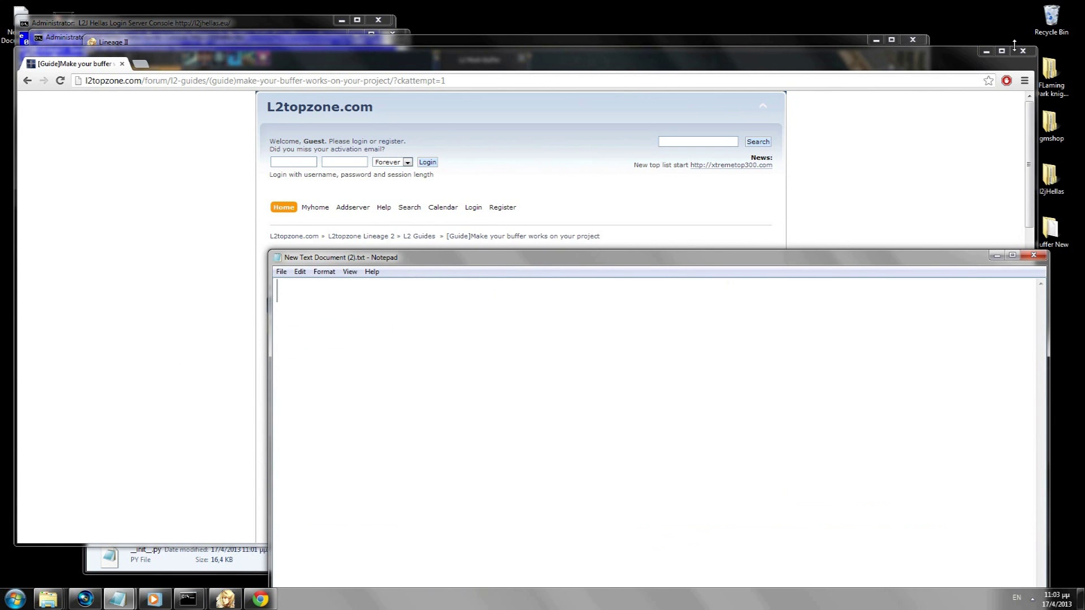